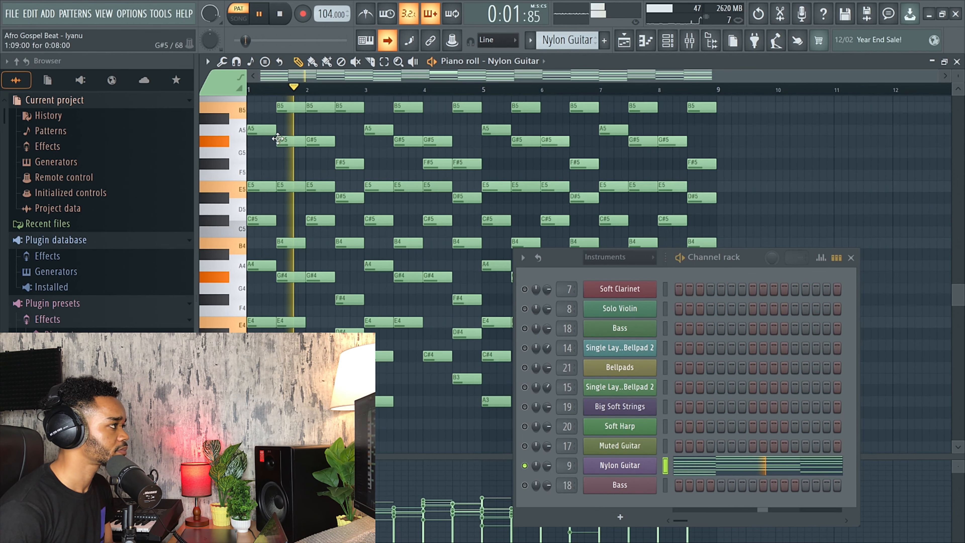
Step: Listen to the Nylon Guitar pattern in the piano roll with the channel rack closed, and stop playback
scroll(277, 139, up, 1)
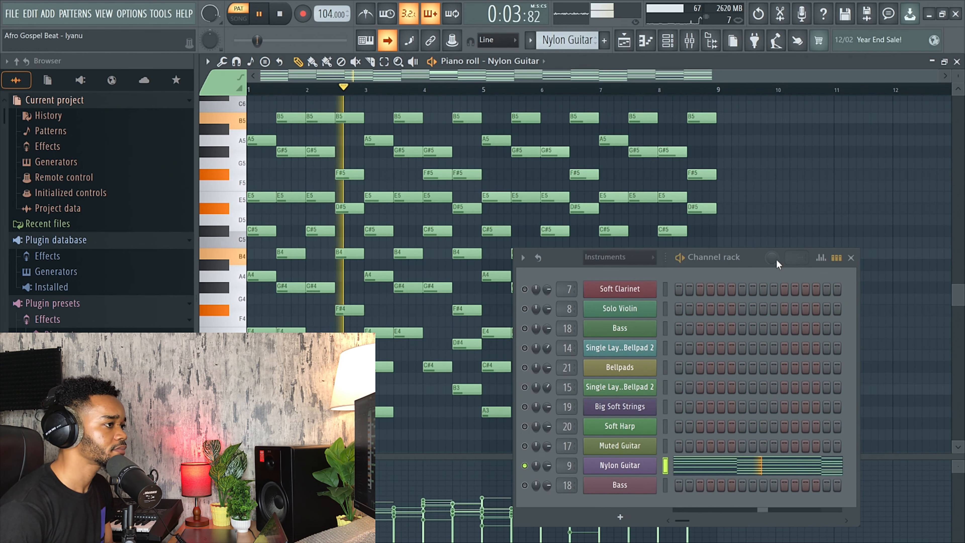
scroll(320, 153, up, 3)
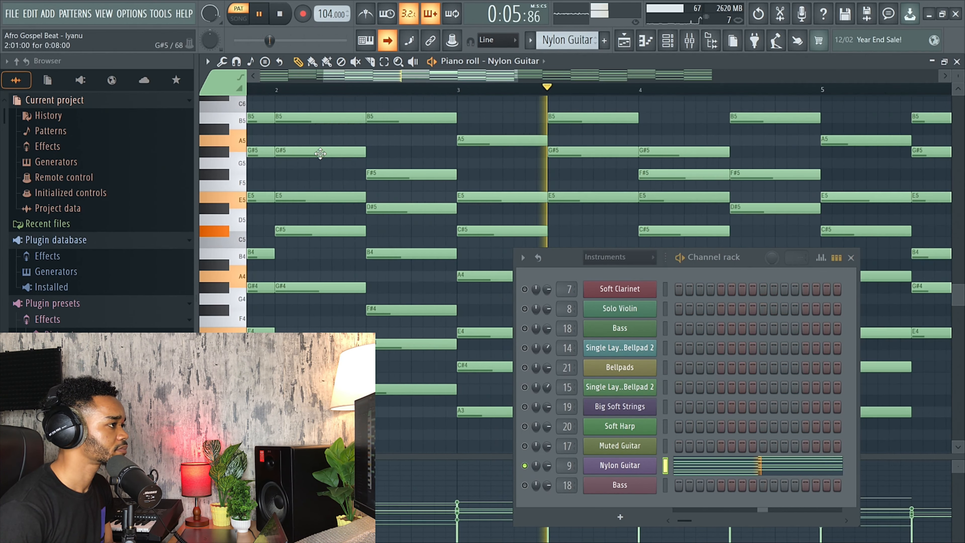
scroll(320, 153, up, 1)
click(850, 257)
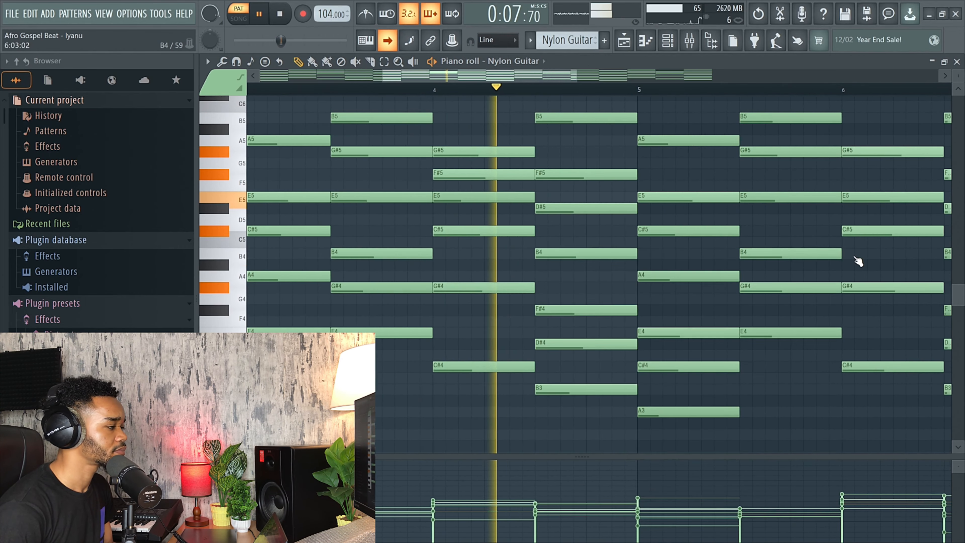
key(space)
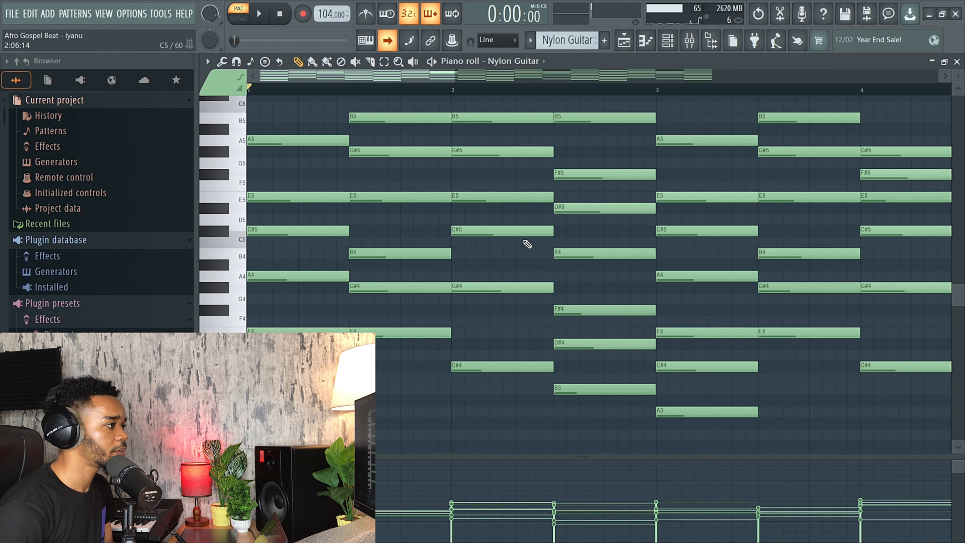
Step: Try out a low C#4 note and a high note above B5 near the second chord of bar 1, deleting each one
scroll(478, 254, down, 4)
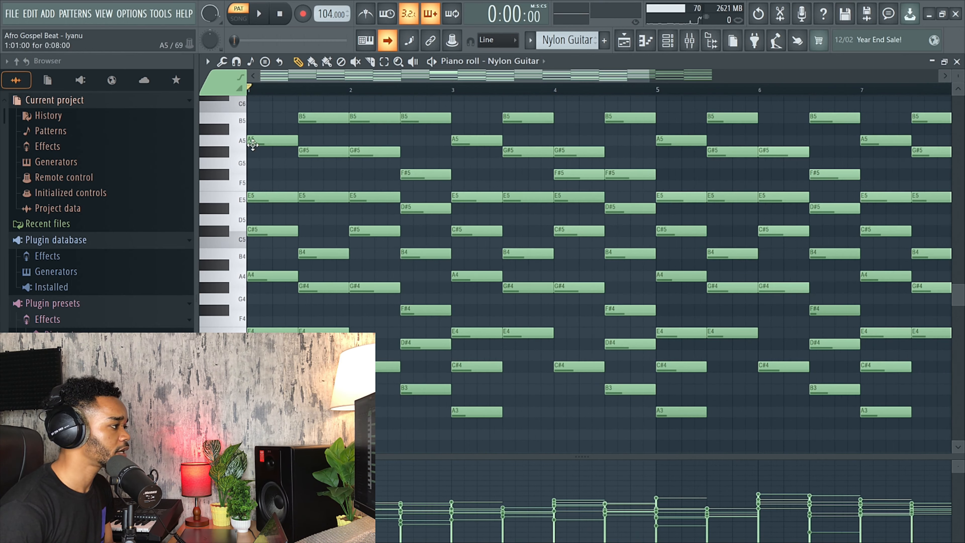
scroll(252, 145, up, 3)
scroll(265, 283, down, 5)
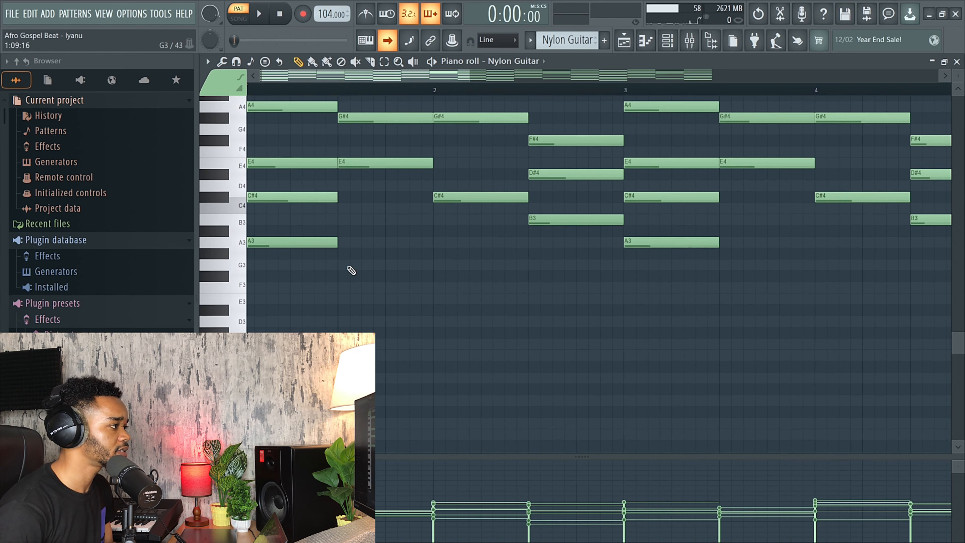
click(358, 243)
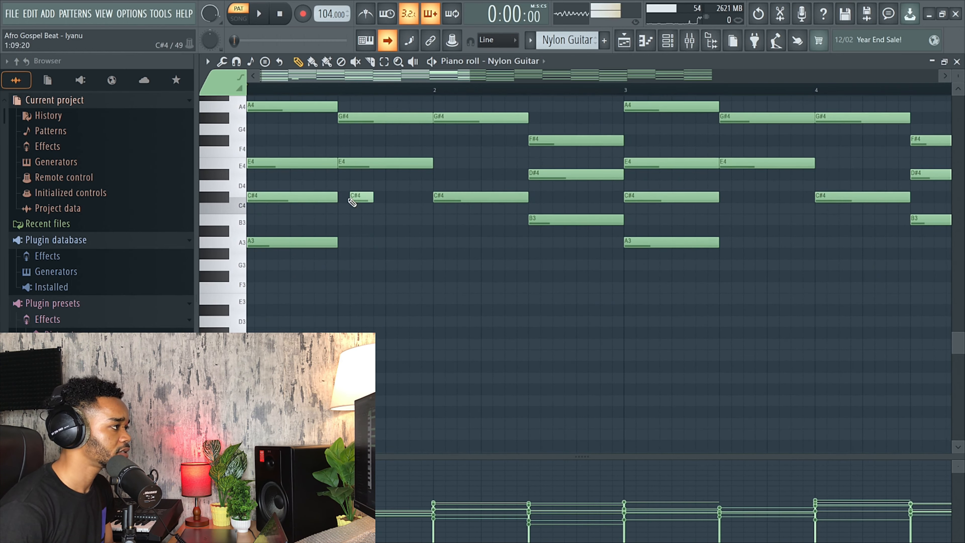
right_click(351, 197)
scroll(334, 179, up, 5)
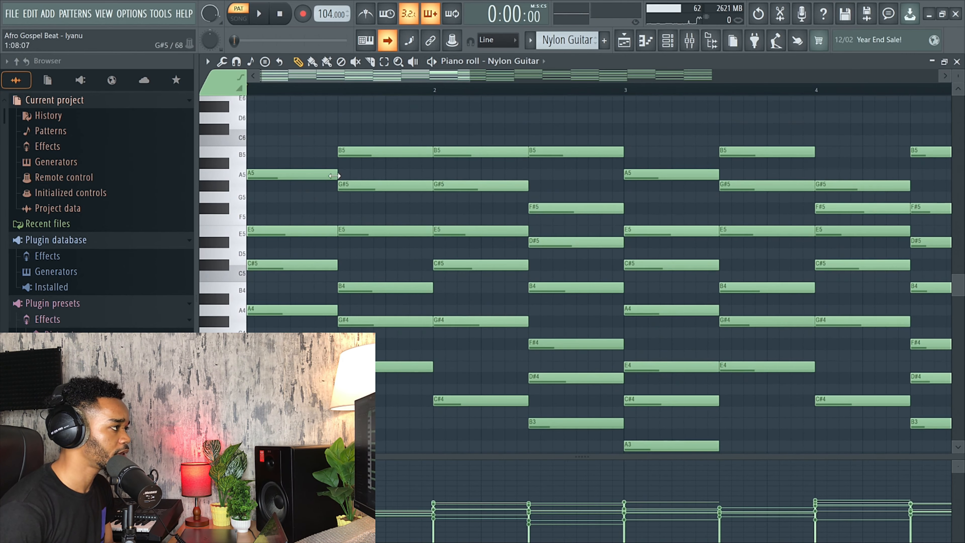
click(351, 131)
right_click(353, 129)
Step: Build a trial chord at bar 9 from B3, D#4, F#4, B4, D#5 and F#5 notes, and delete those notes
scroll(294, 163, down, 5)
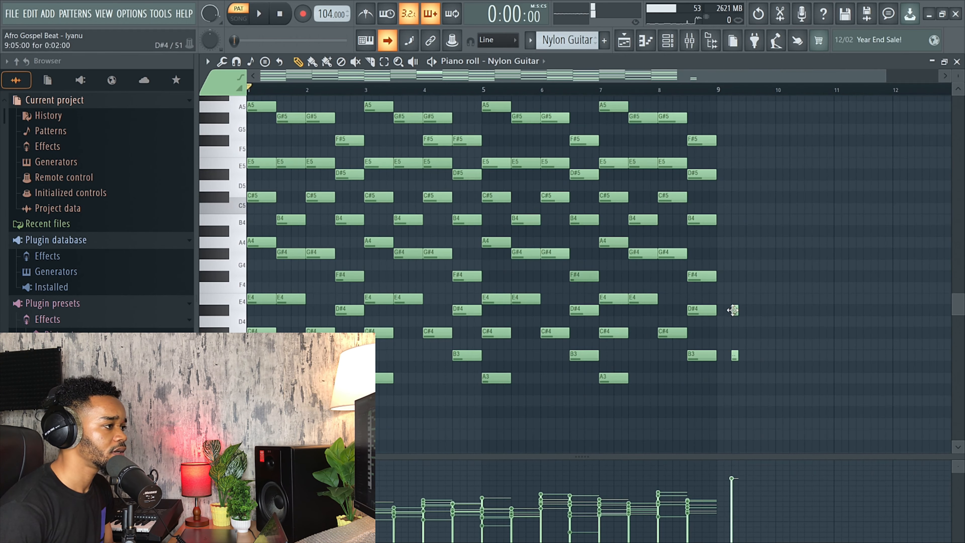
drag(738, 309, 758, 311)
right_click(735, 356)
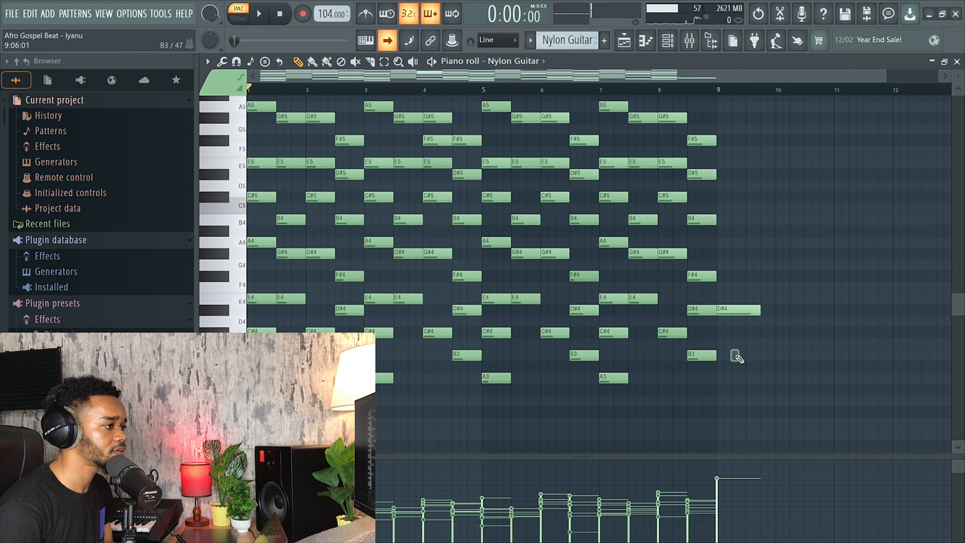
click(731, 310)
click(726, 355)
click(727, 275)
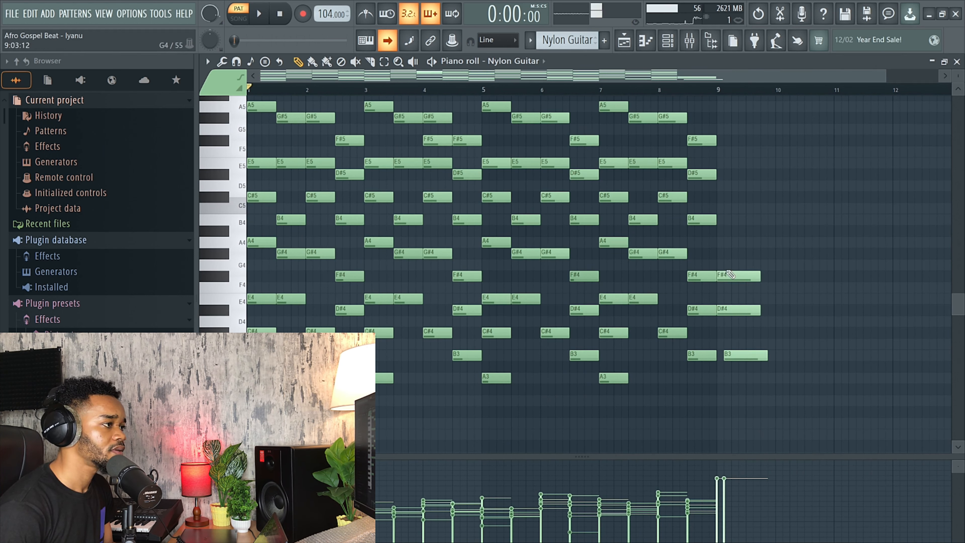
click(726, 219)
click(727, 174)
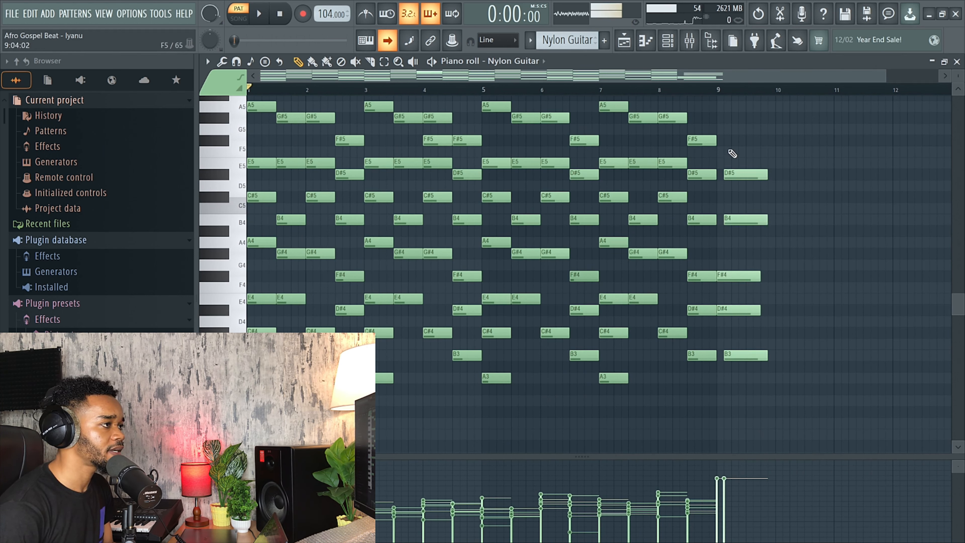
click(735, 140)
right_click(739, 141)
scroll(730, 372, up, 4)
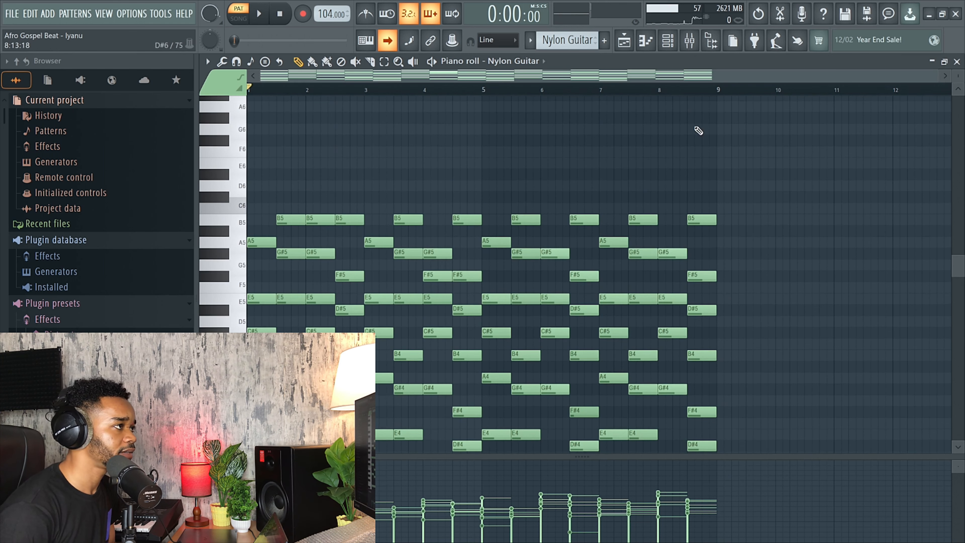
Step: Locate the Nylon Guitar clip in the playlist and copy the Nylon Guitar channel's notes from the channel rack
key(F5)
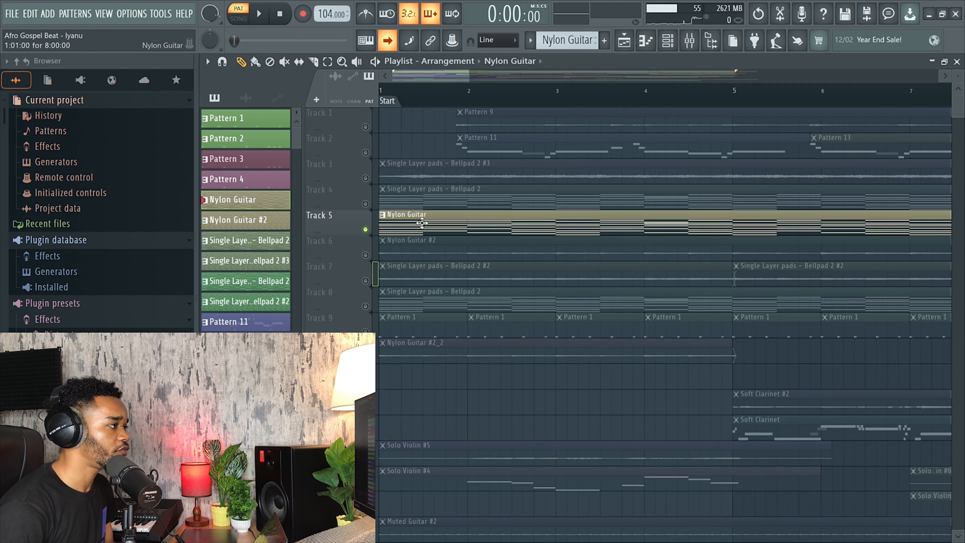
scroll(421, 223, down, 2)
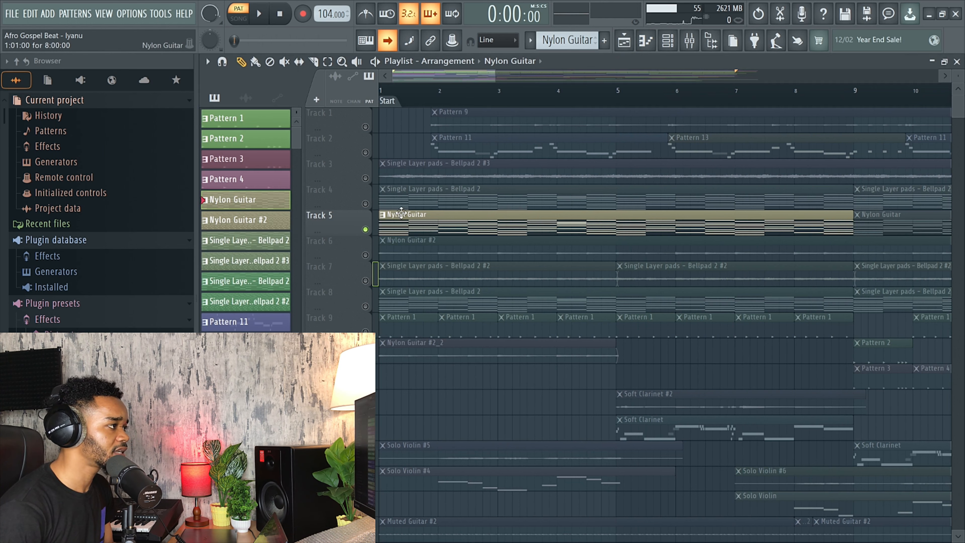
scroll(401, 213, down, 2)
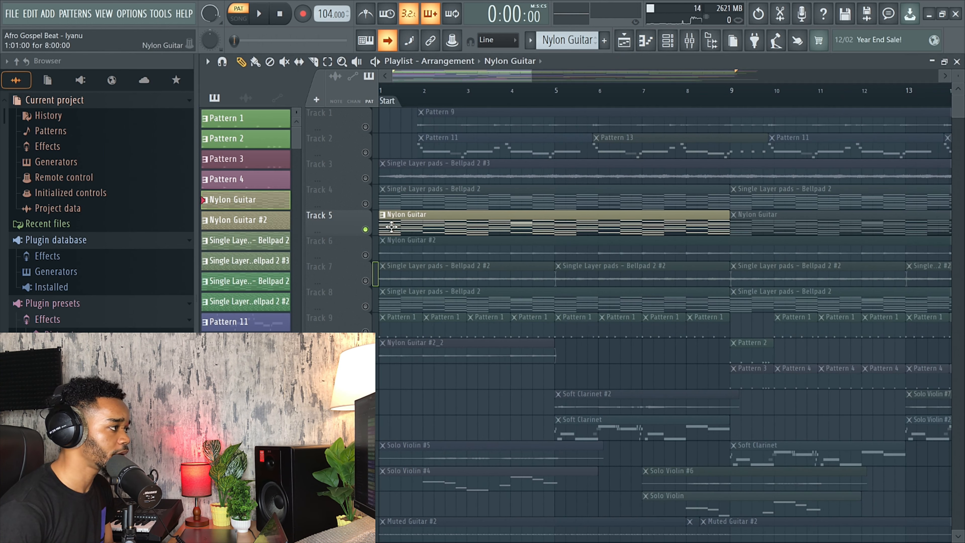
key(F6)
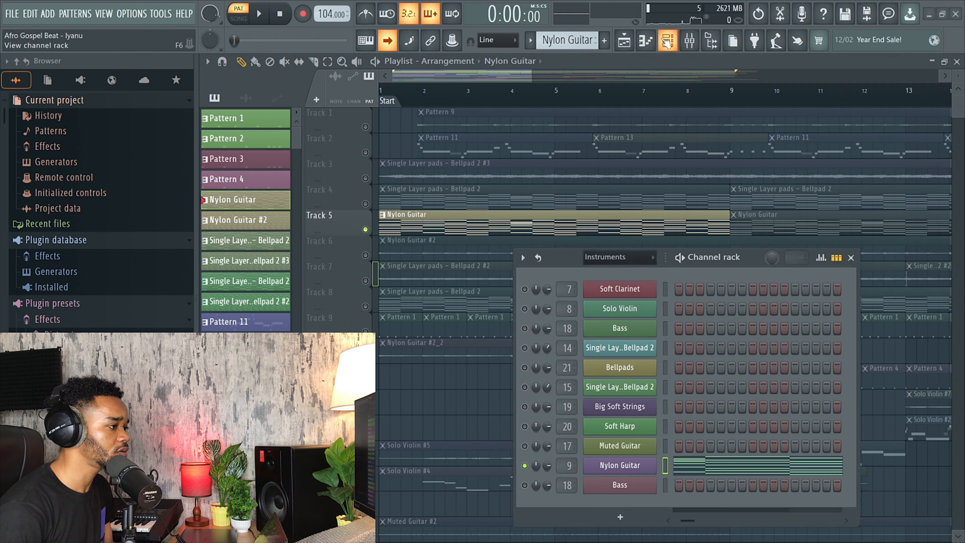
right_click(618, 469)
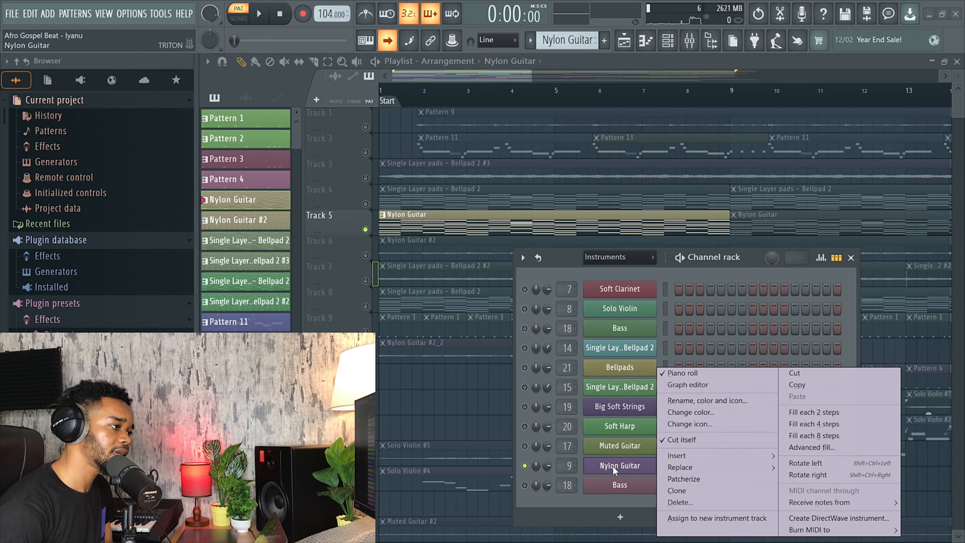
click(797, 384)
Step: Open the Single Layer pads - Bellpad 2 pattern from the playlist in the piano roll and listen to it
drag(735, 262, 734, 185)
click(406, 203)
key(F7)
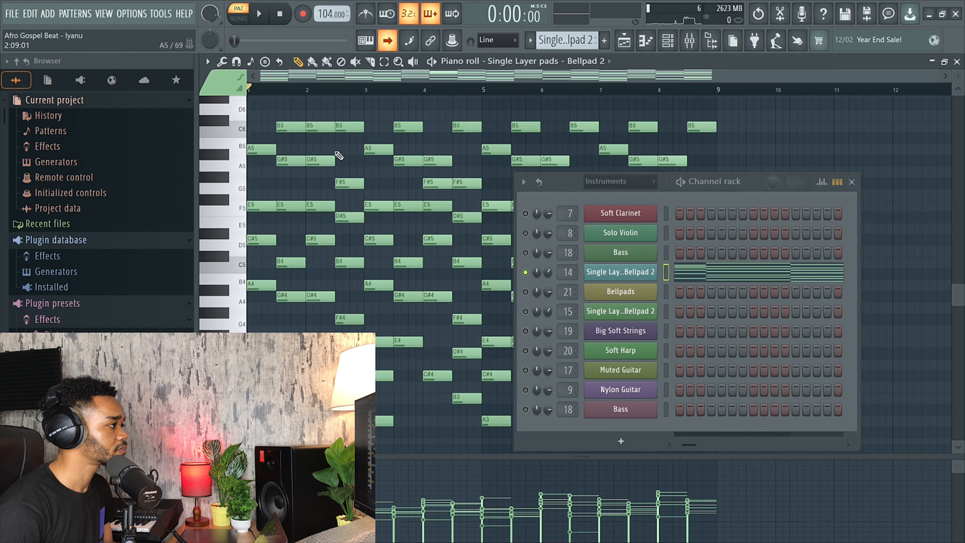
key(space)
scroll(283, 144, up, 3)
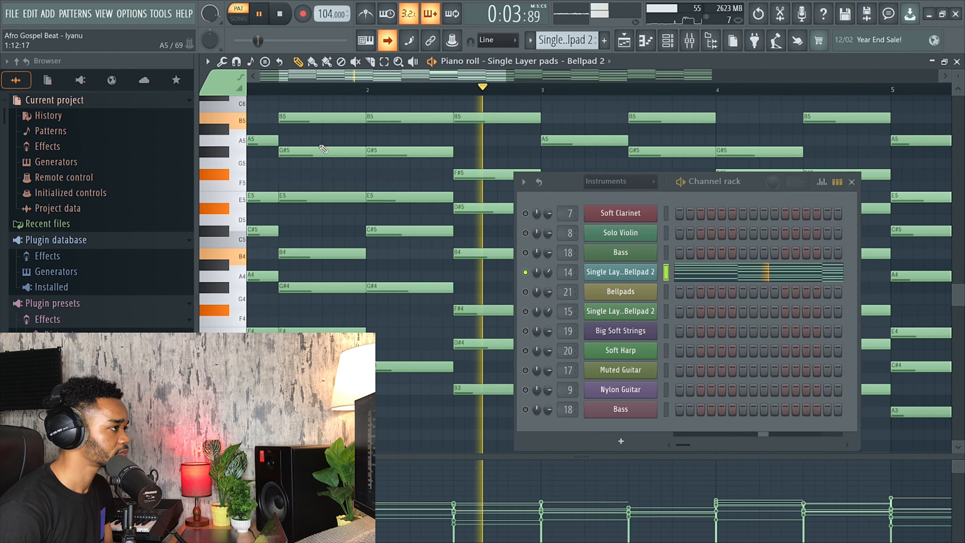
scroll(323, 151, down, 2)
key(space)
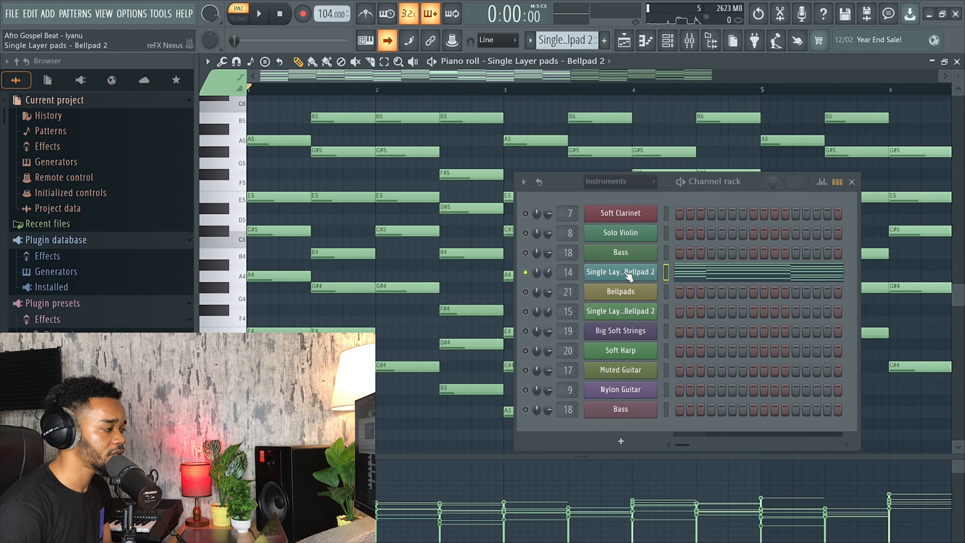
Step: View the Bellpad 2 channel's Nexus presets and the Nylon Guitar channel's Triton instrument, and open Triton's sound browser
click(607, 272)
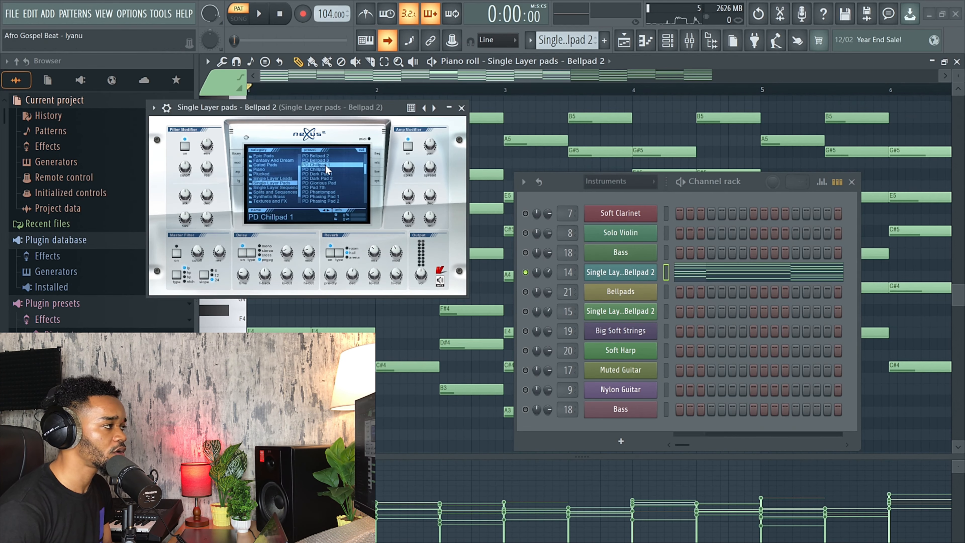
key(F5)
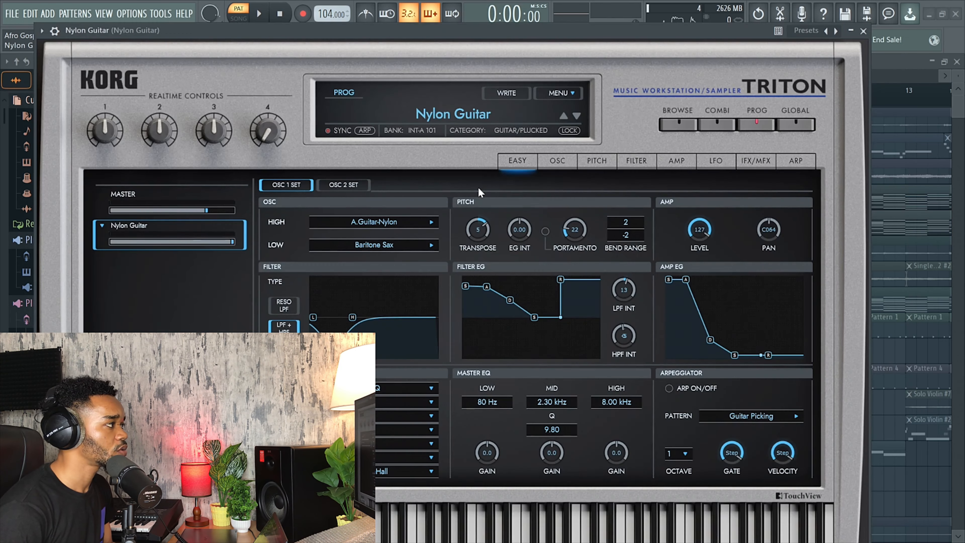
drag(398, 34, 411, 33)
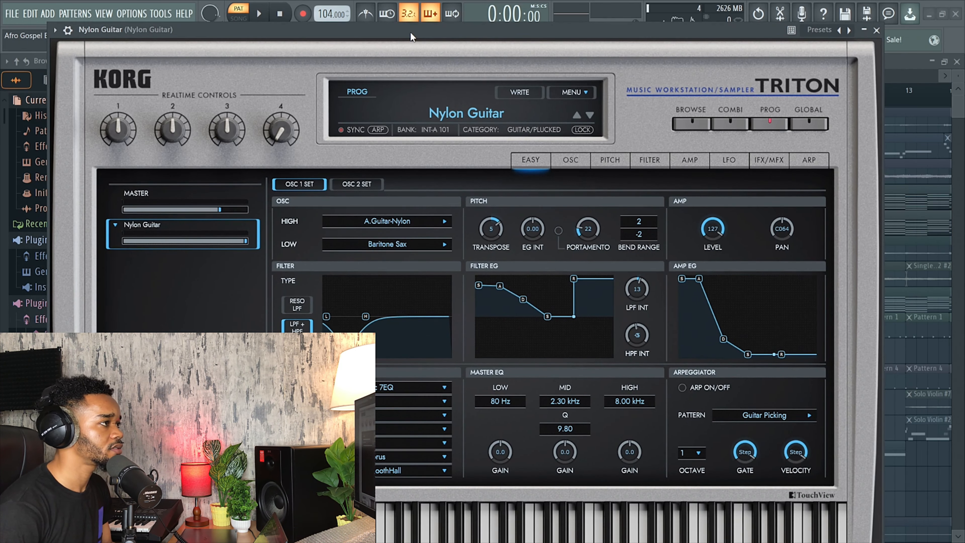
drag(410, 34, 421, 33)
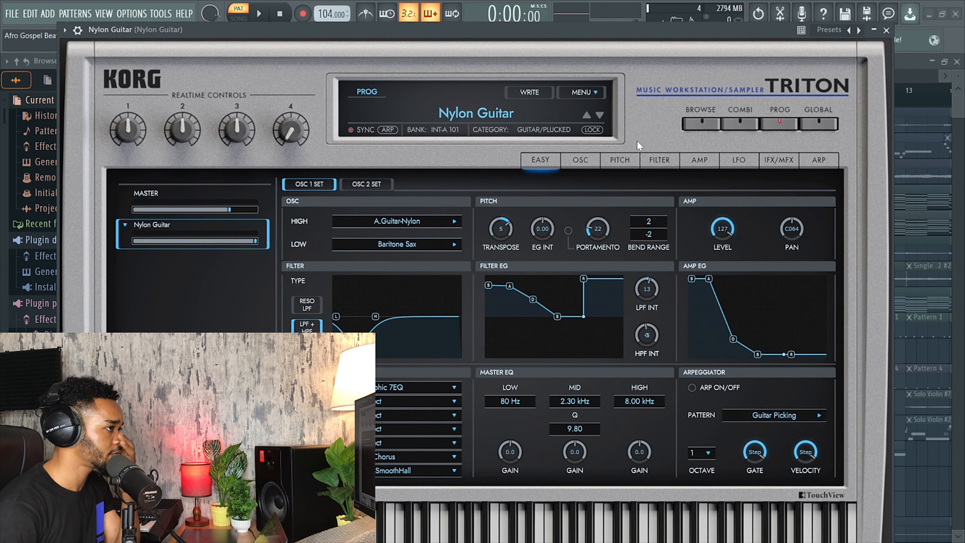
click(702, 124)
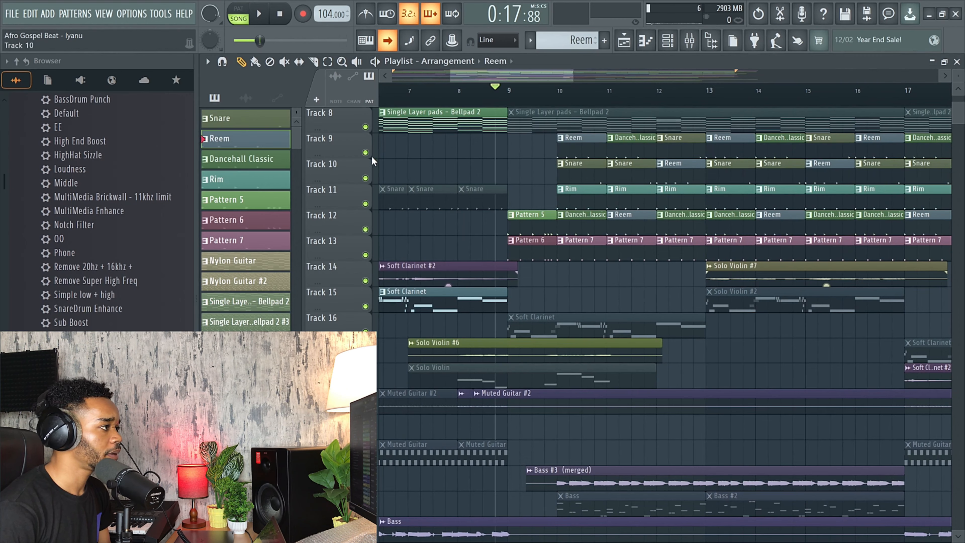
Step: Solo Track 9 in the playlist and play its drum patterns from bar 10
right_click(365, 153)
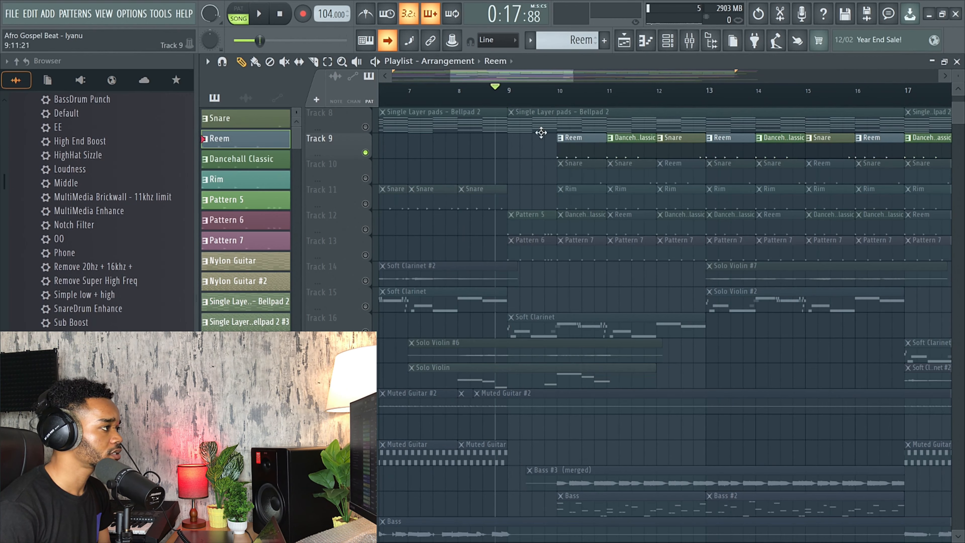
click(557, 99)
key(space)
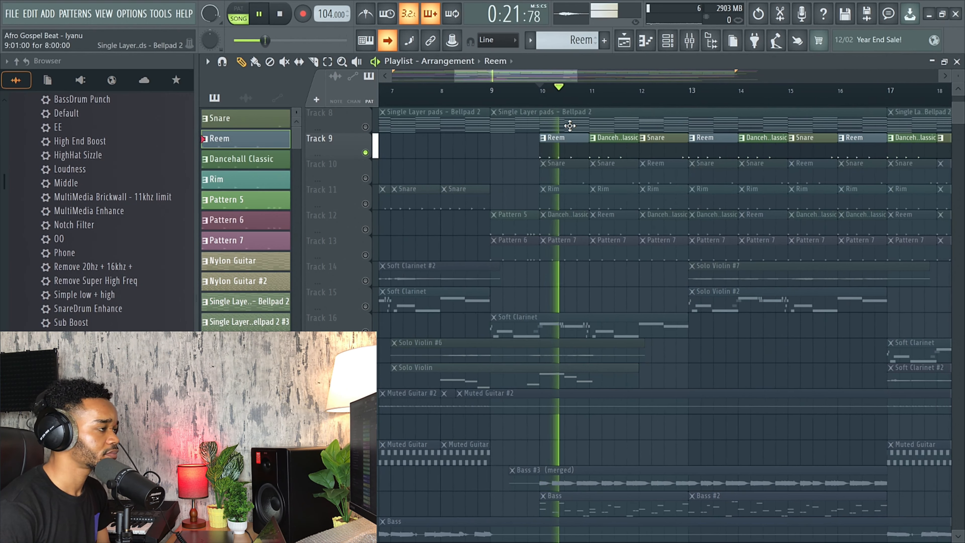
key(space)
ctrl+scroll(607, 165, up, 3)
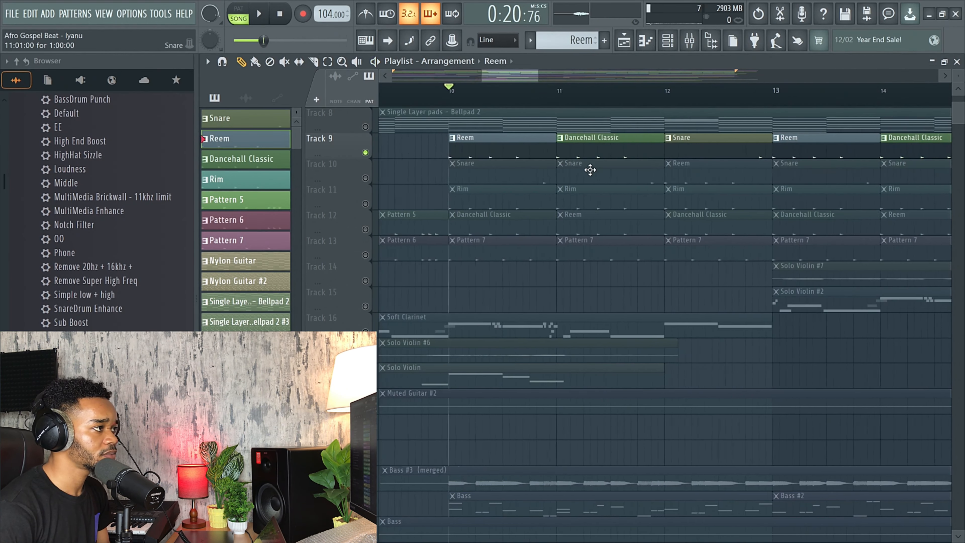
key(space)
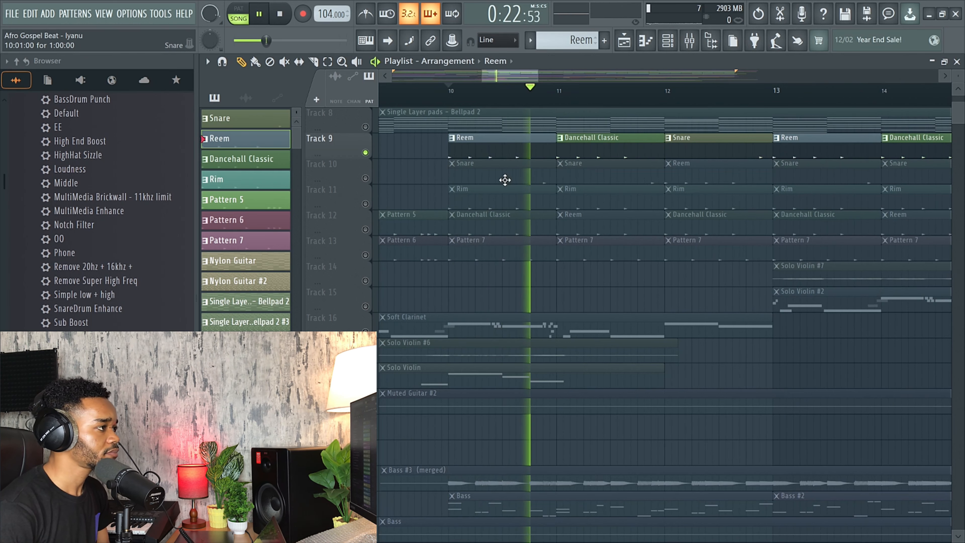
key(space)
Step: Unmute Tracks 10, 11 and 12 alongside Track 9 and play the layered drum patterns from bar 10
click(365, 178)
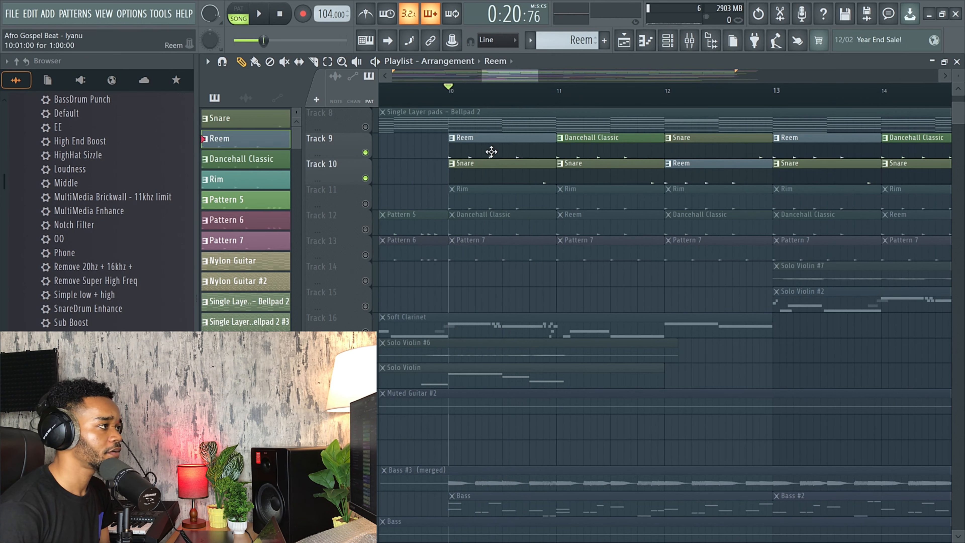
click(366, 204)
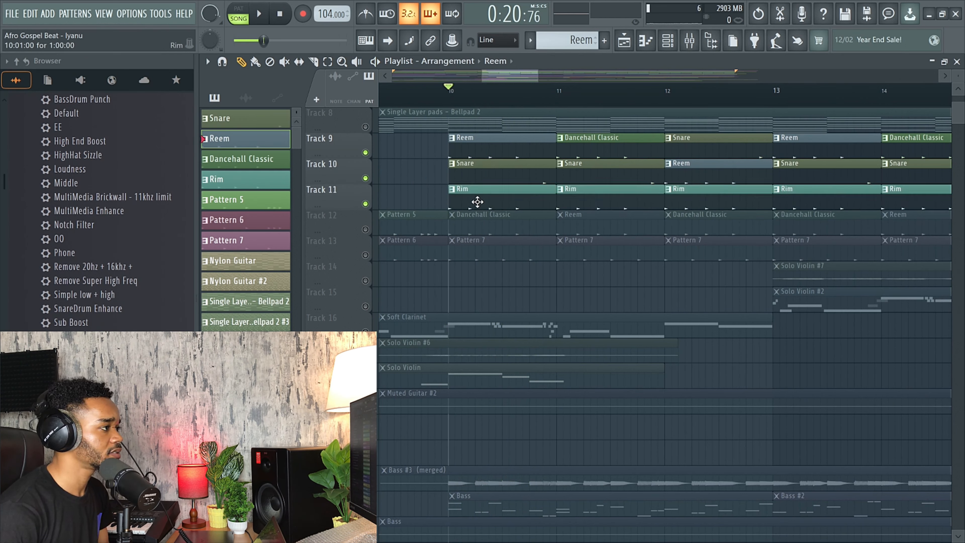
key(space)
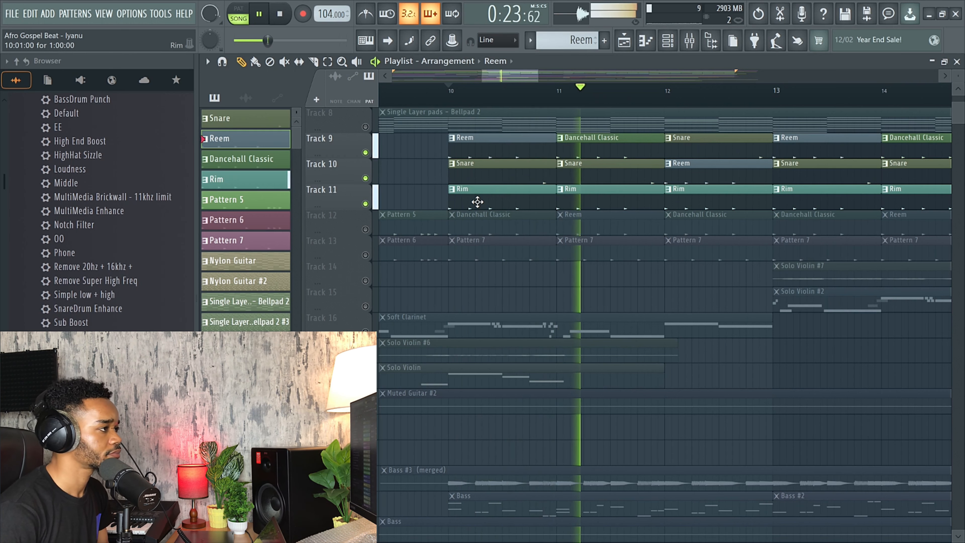
key(space)
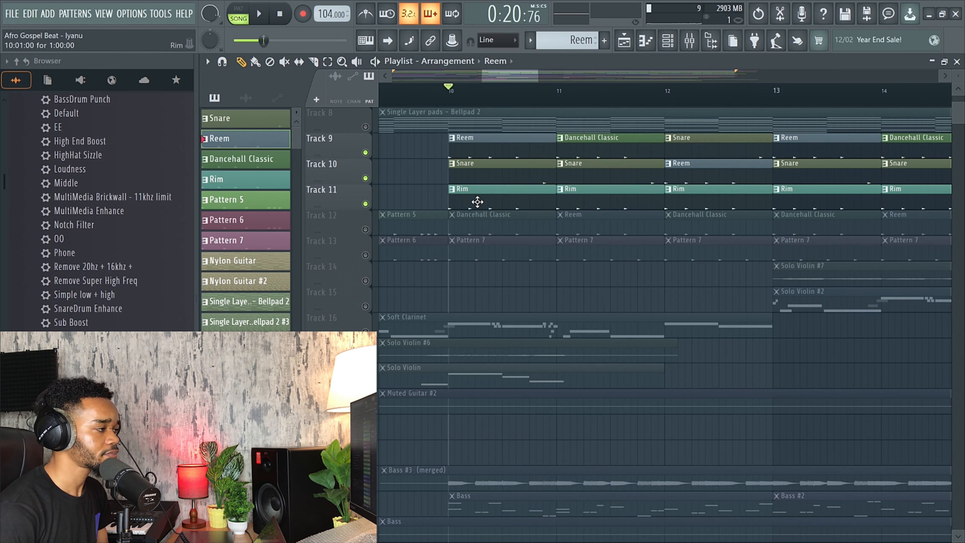
click(365, 229)
key(space)
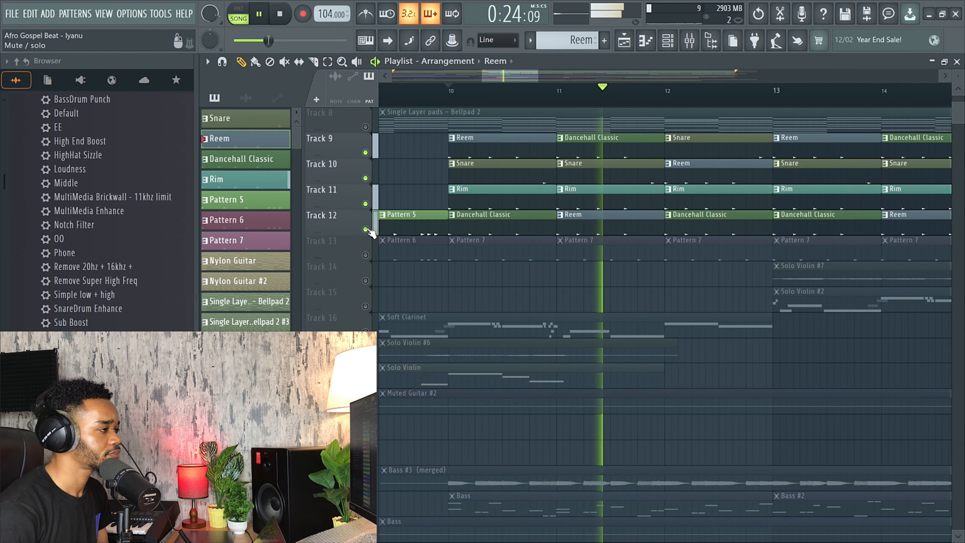
Step: Unmute Track 13 and play its Pattern 7 percussion together with the other drum layers from bar 10
key(space)
click(365, 255)
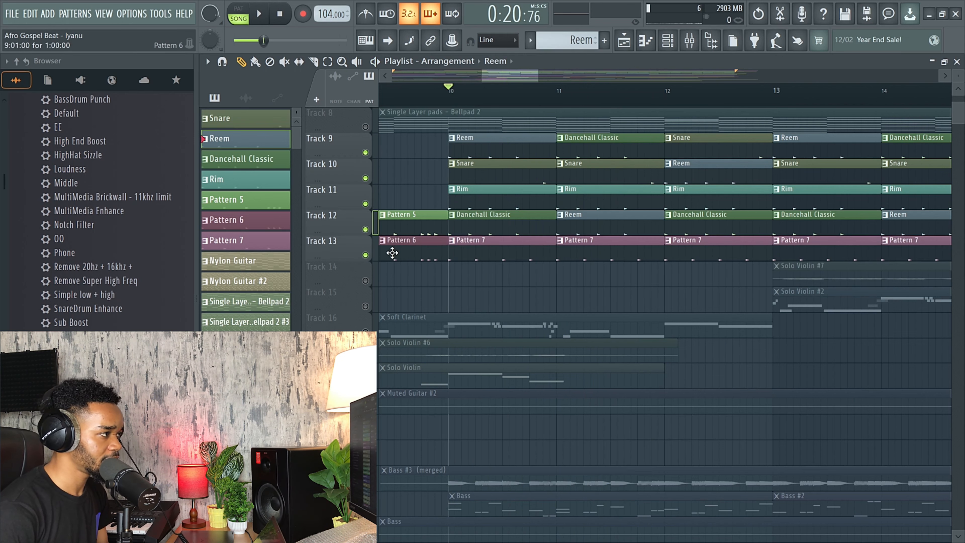
key(space)
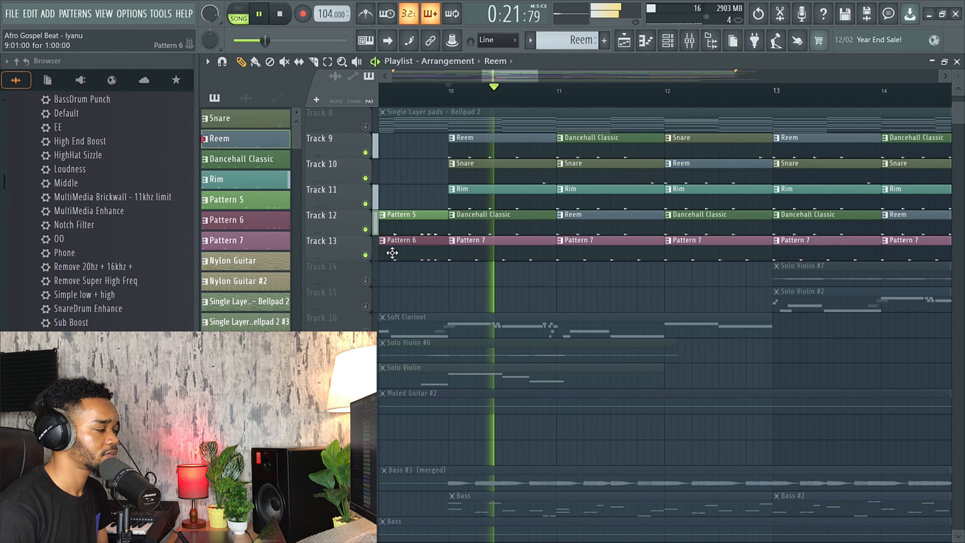
key(space)
Step: Unmute Track 17 and play the Solo Violin #6 clip together with the drums from bar 8
scroll(468, 258, down, 3)
scroll(462, 262, down, 2)
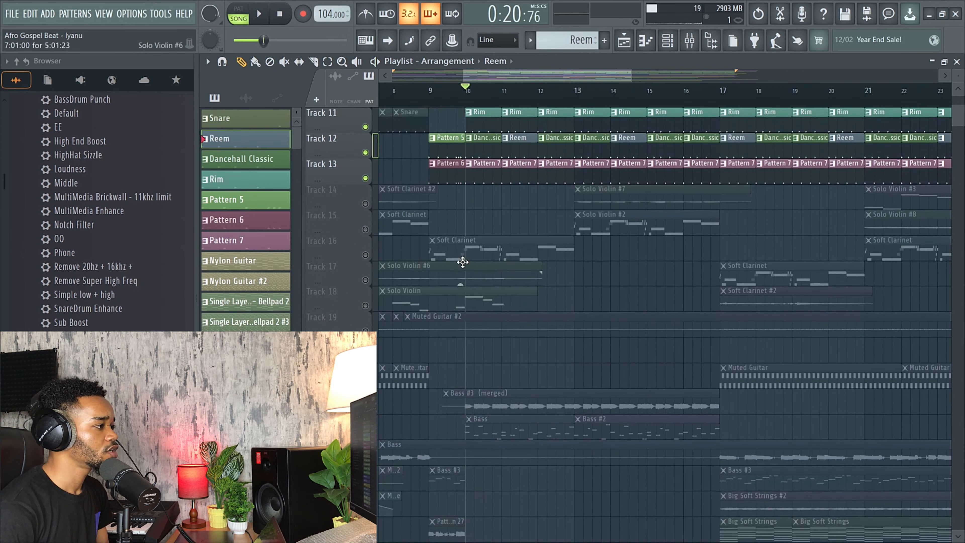
click(365, 279)
drag(504, 75, 486, 78)
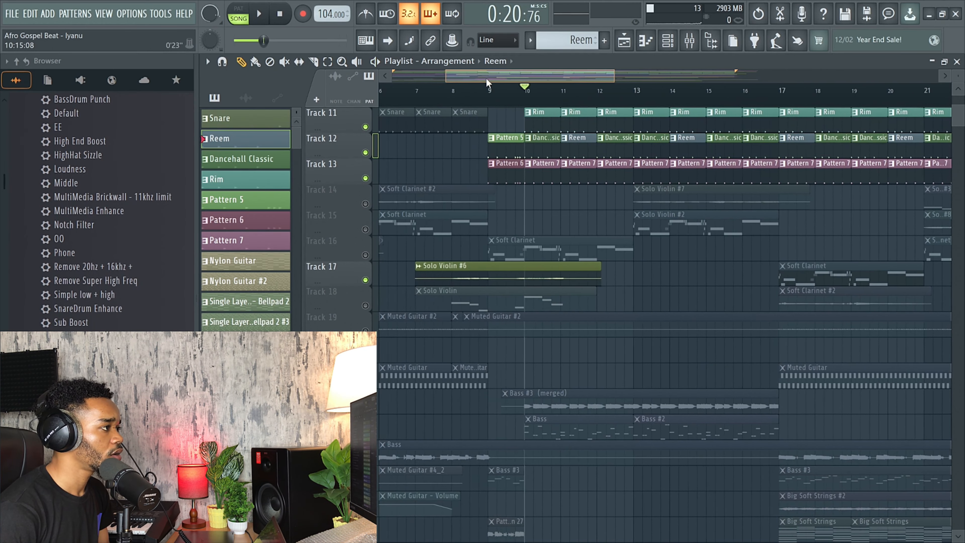
click(458, 90)
key(space)
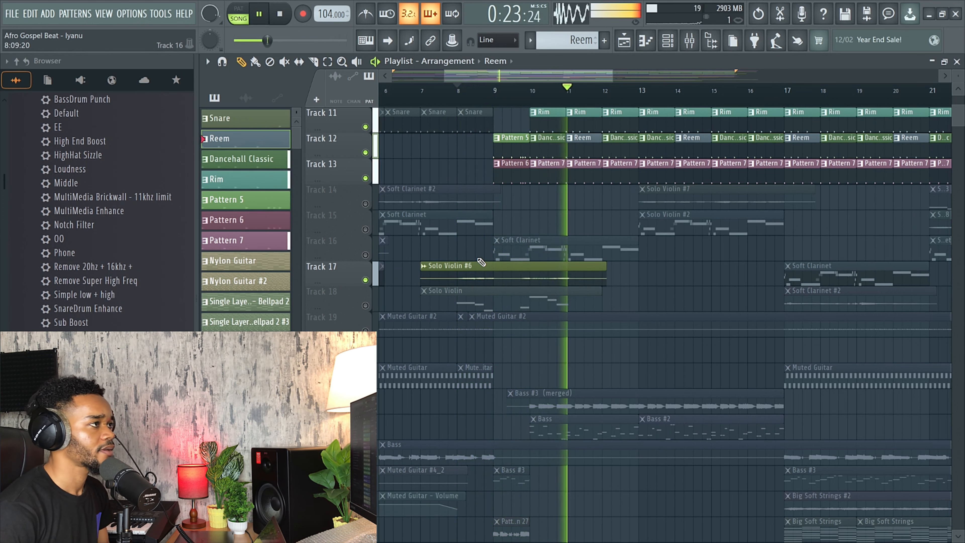
key(space)
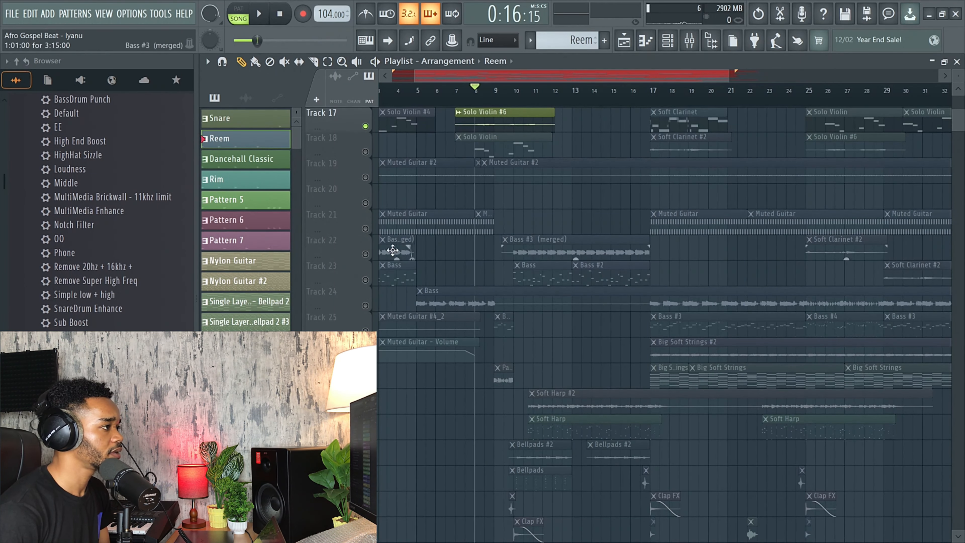
Step: Solo Track 23 and move the playhead to bar 10, where its second Bass clip starts
click(365, 281)
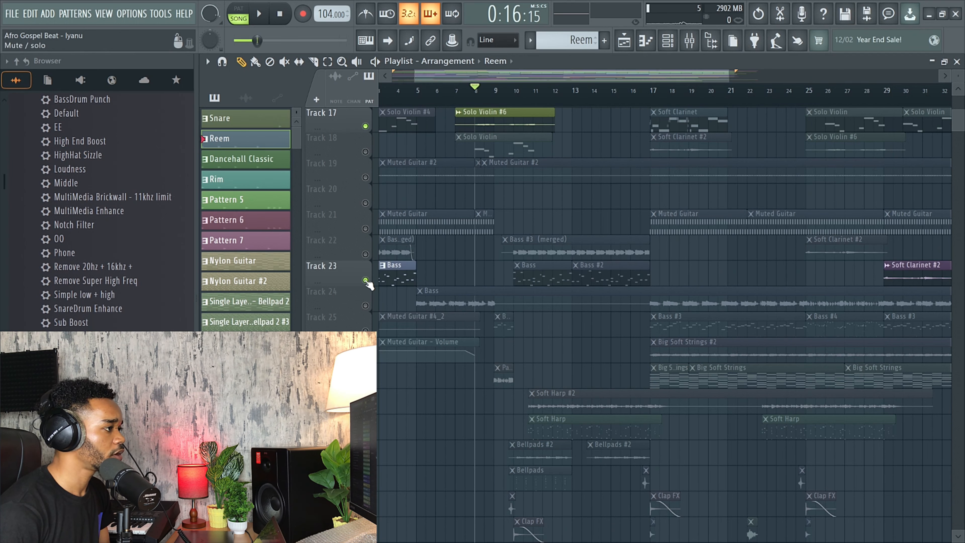
right_click(365, 280)
click(517, 91)
scroll(526, 243, up, 3)
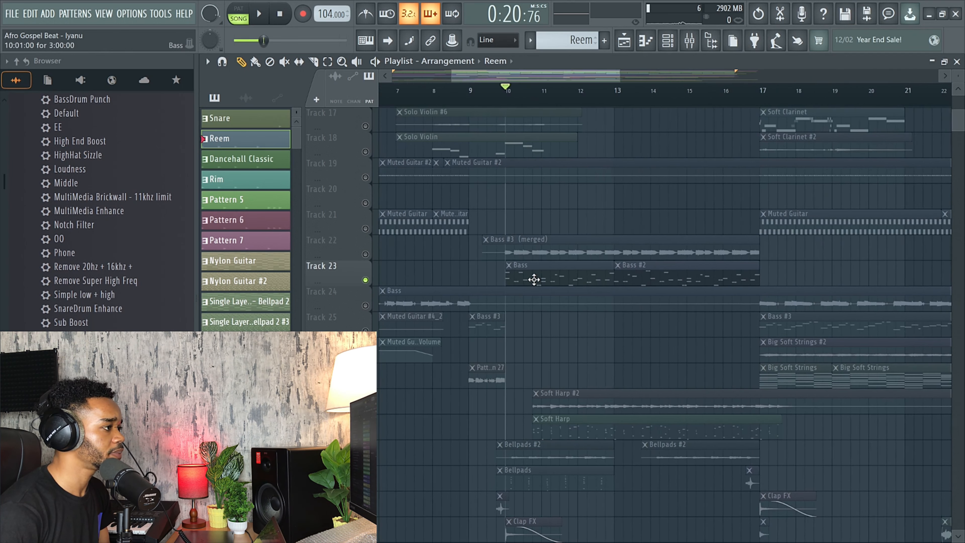
Step: View the channel rack for the Bass pattern and unmute its clip at bar 10 on Track 23
click(531, 278)
click(668, 40)
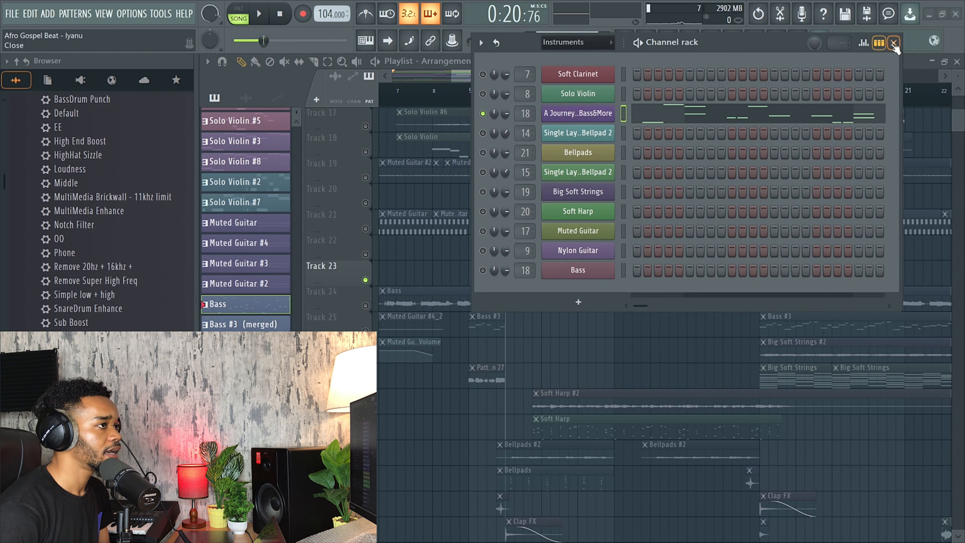
click(893, 42)
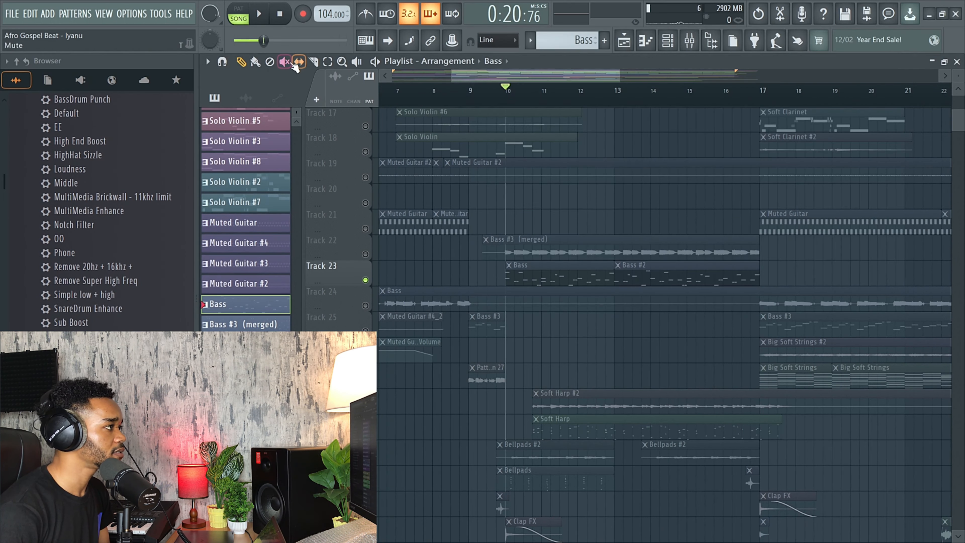
click(527, 267)
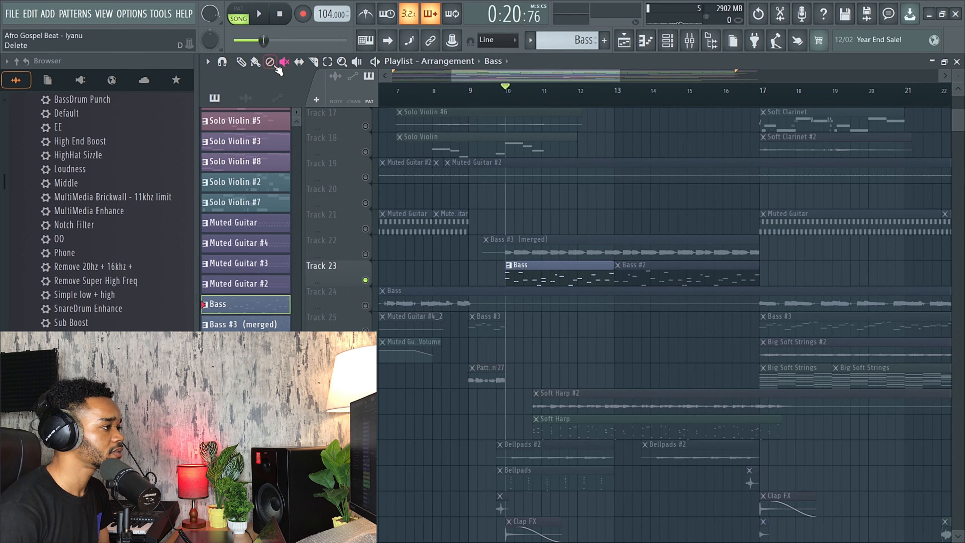
Step: Open the Bass pattern in the piano roll and play its bass line in pattern mode
double_click(548, 275)
key(l)
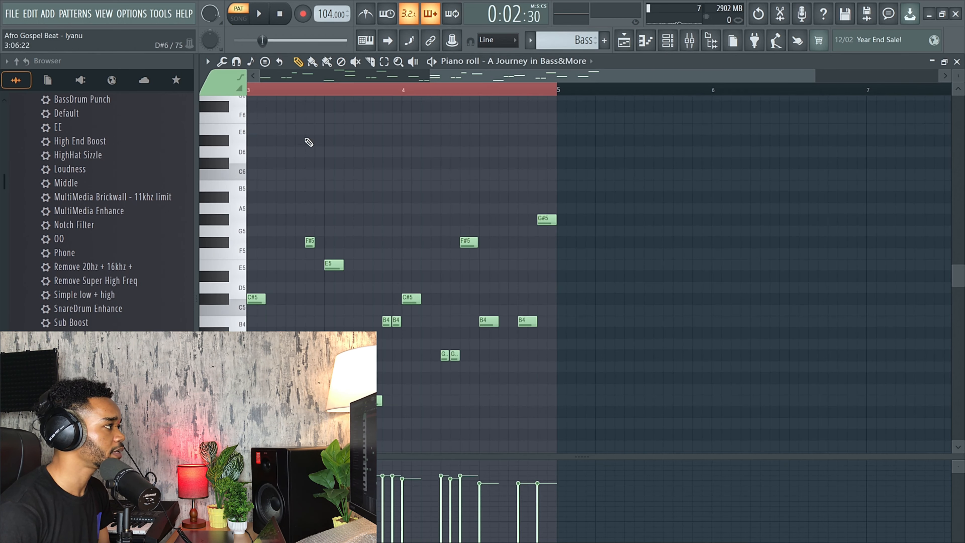
key(space)
scroll(308, 155, down, 1)
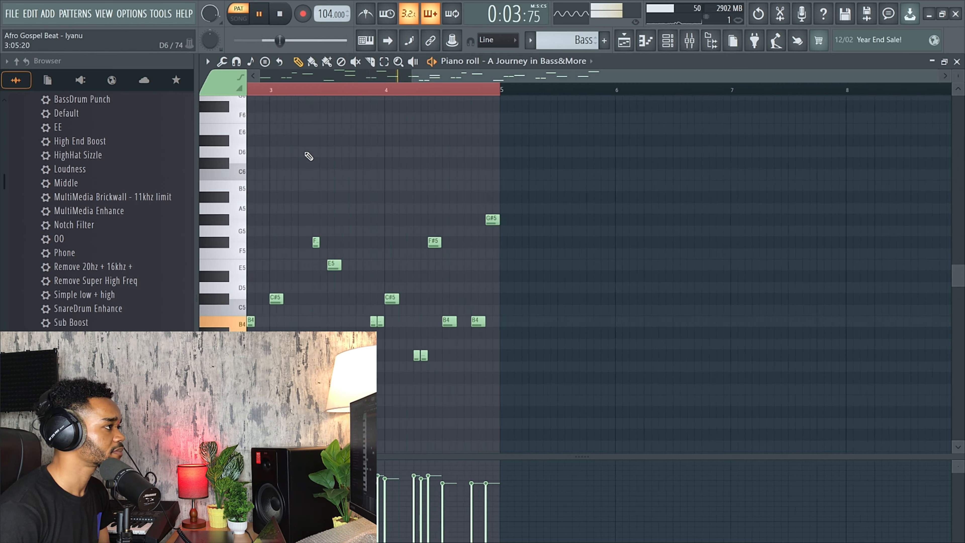
scroll(308, 155, down, 2)
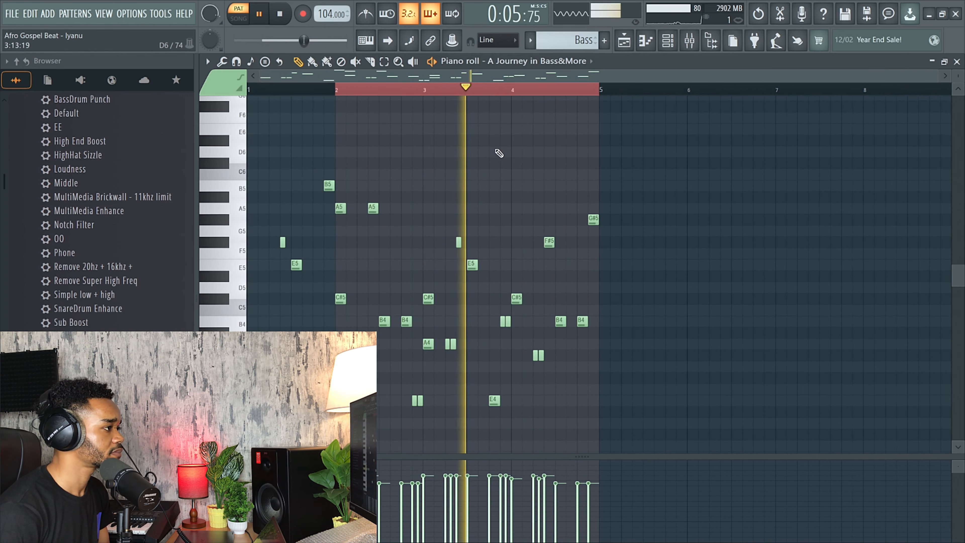
scroll(528, 152, up, 2)
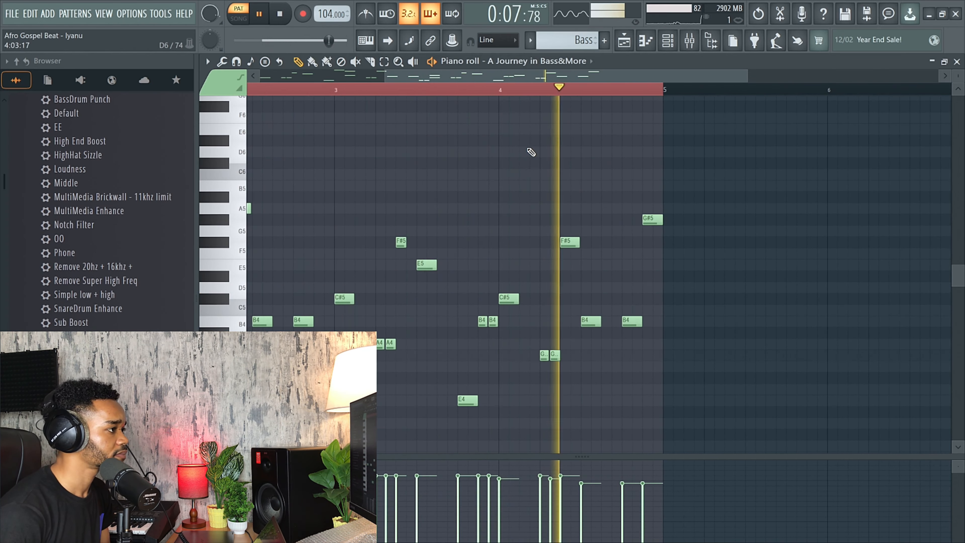
key(space)
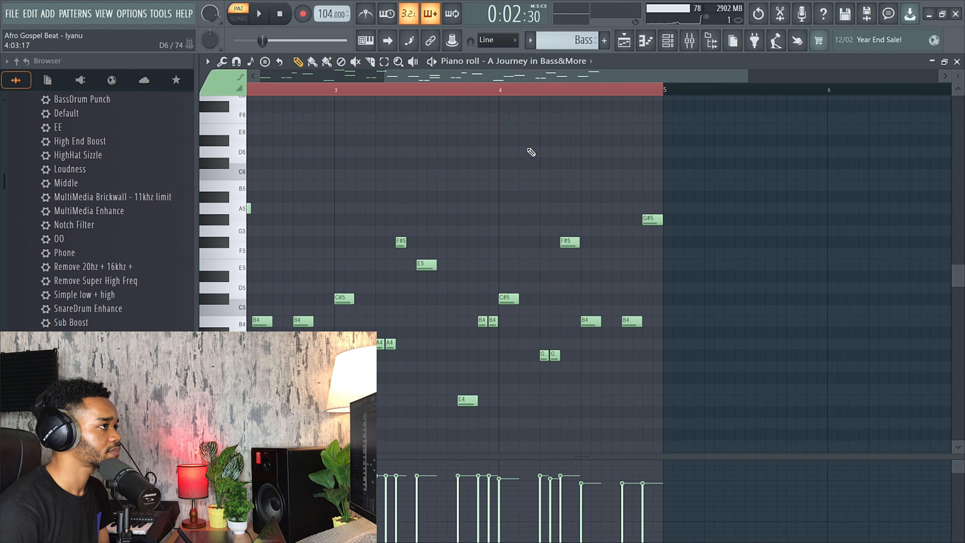
click(567, 243)
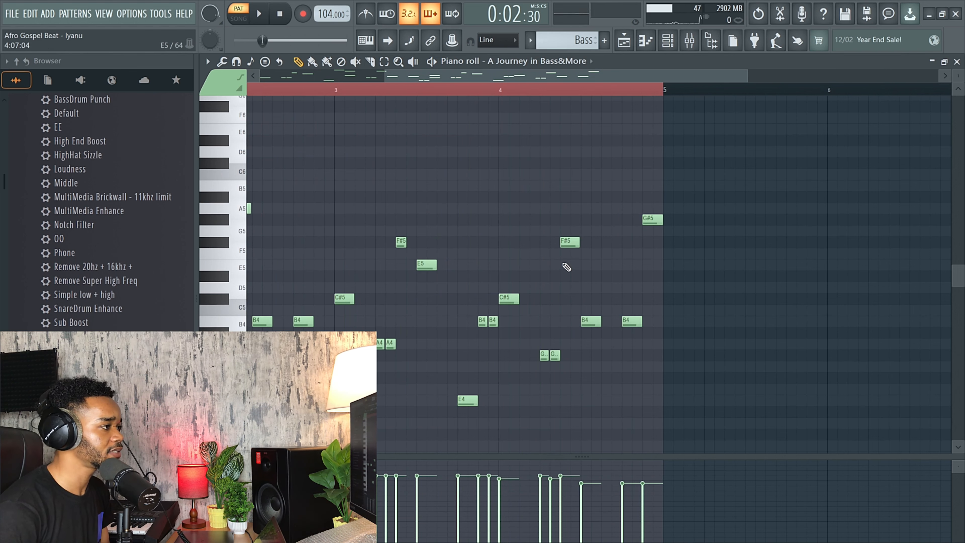
click(567, 256)
right_click(567, 256)
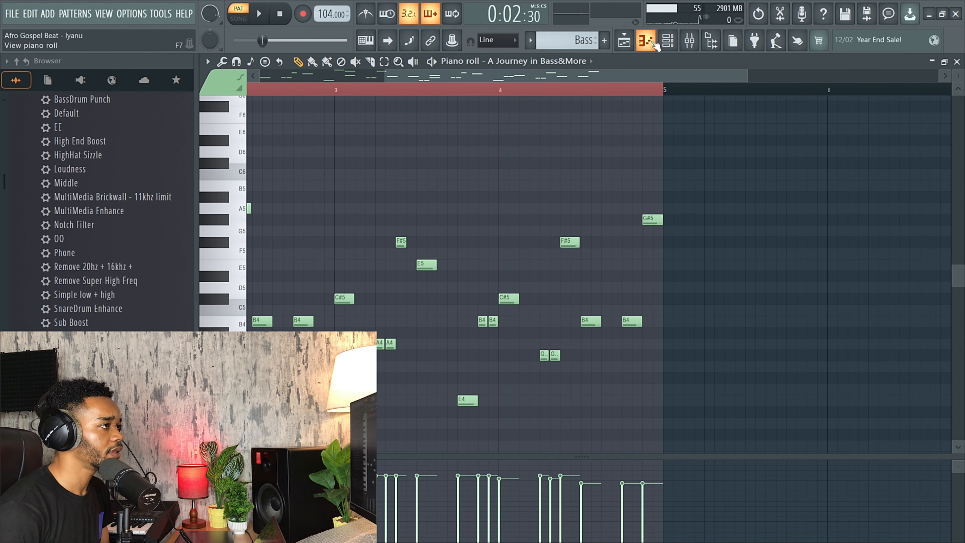
Step: View the SubBoomBass2 instrument on the A Journey in Bass&More channel, and close it and the channel rack
click(662, 44)
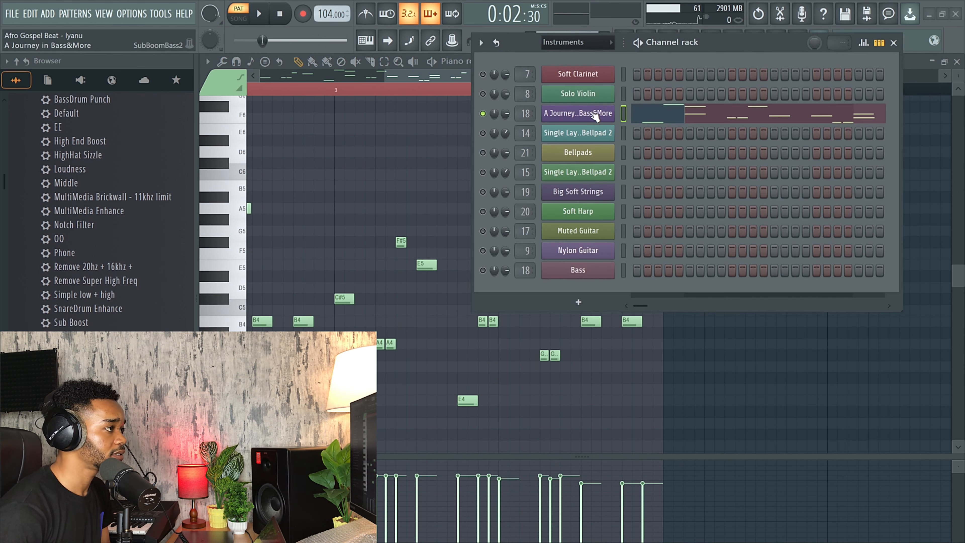
click(592, 114)
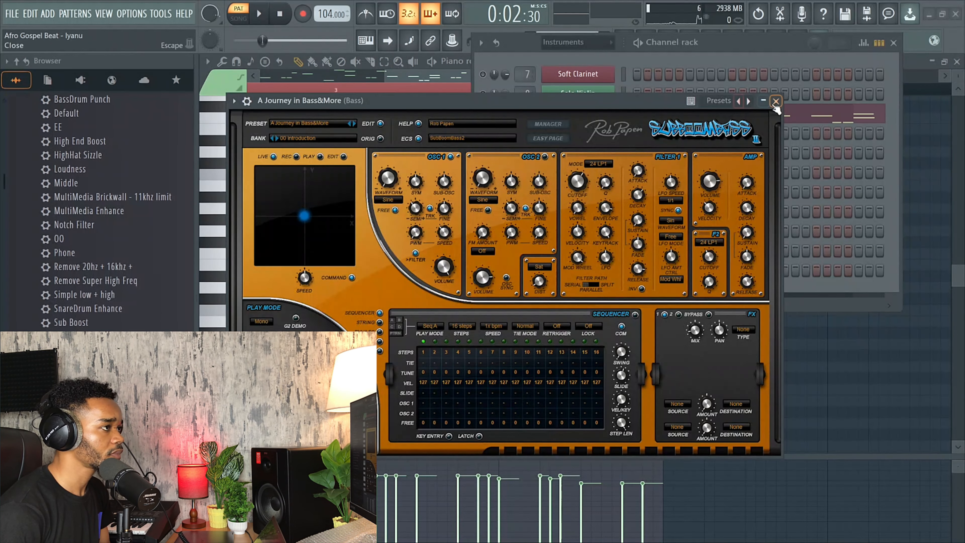
click(775, 101)
click(893, 43)
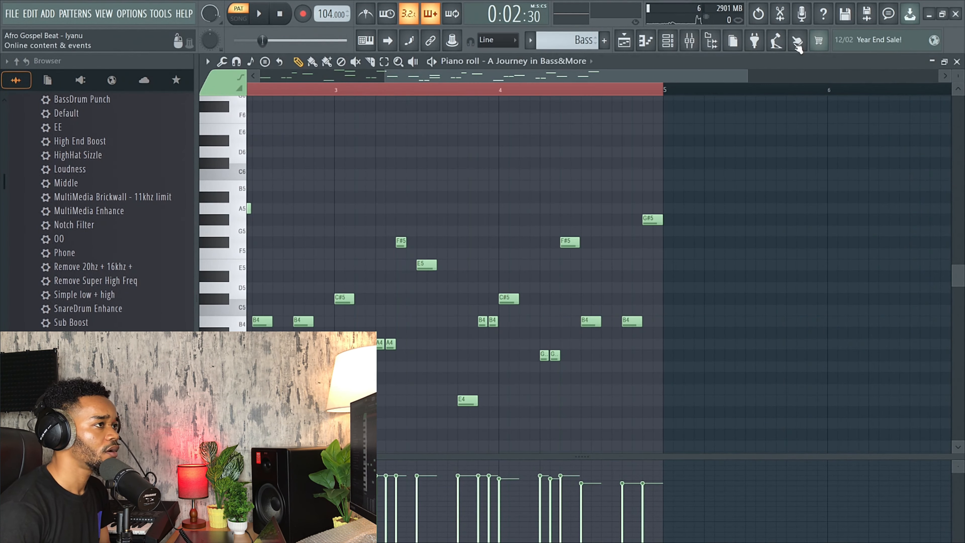
Step: Return to the playlist, solo Track 25 and place the playhead at bar 17
click(631, 45)
scroll(510, 243, down, 3)
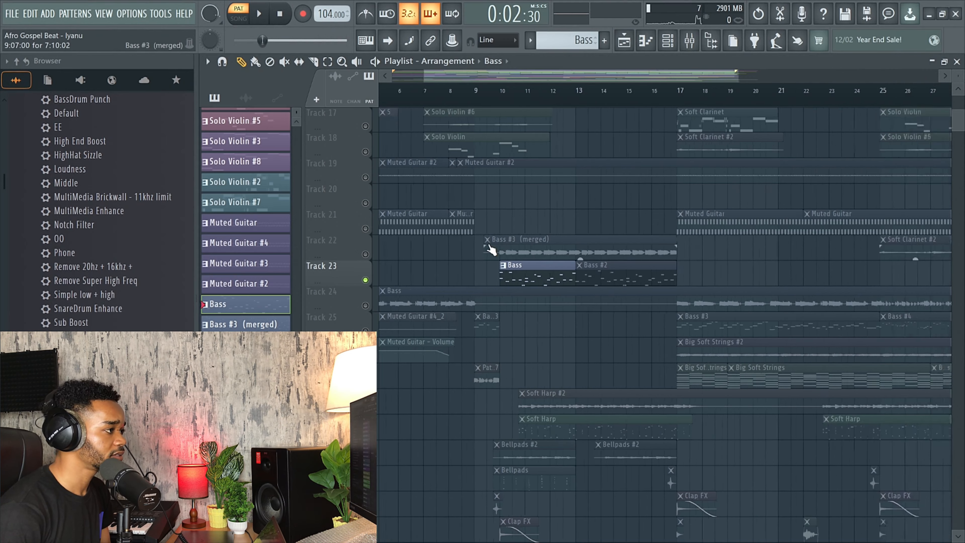
scroll(545, 247, down, 1)
scroll(545, 248, down, 1)
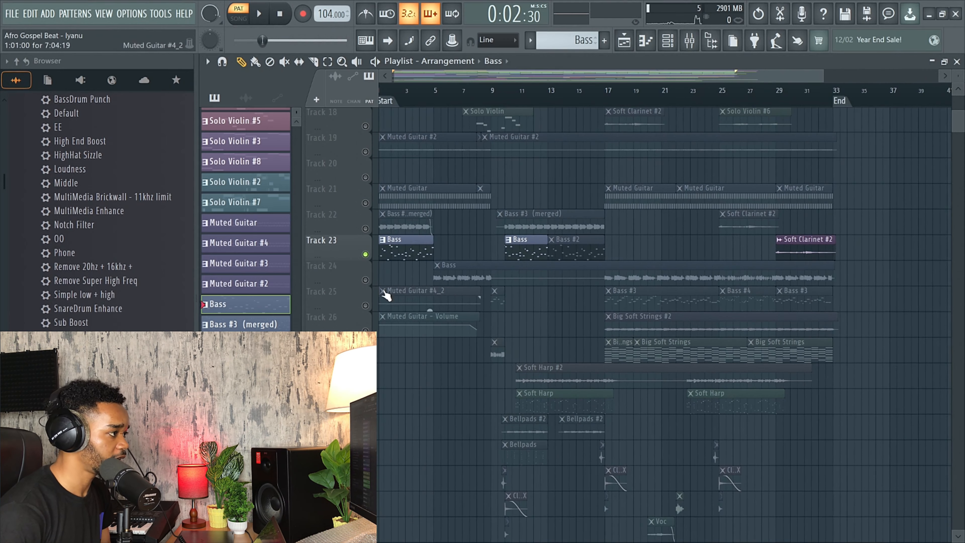
scroll(665, 271, up, 2)
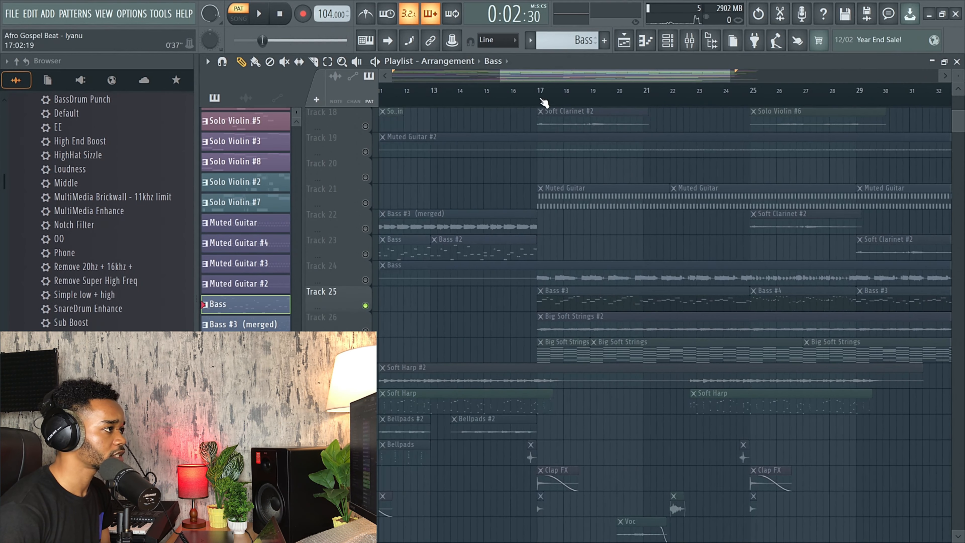
click(539, 92)
Step: Open the Bass #3 clip at bar 17 in the piano roll and play its bass line
scroll(493, 306, up, 2)
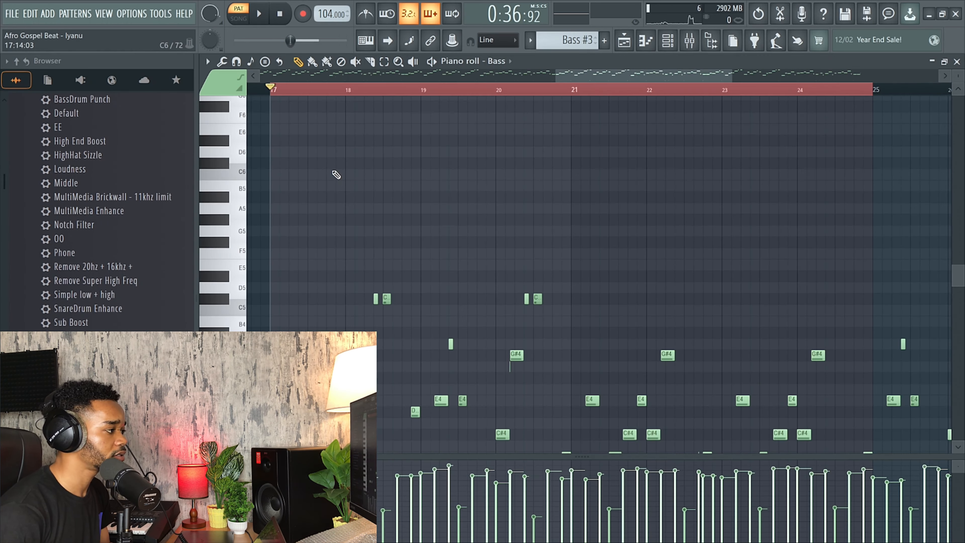
scroll(337, 175, down, 3)
scroll(334, 172, up, 2)
key(space)
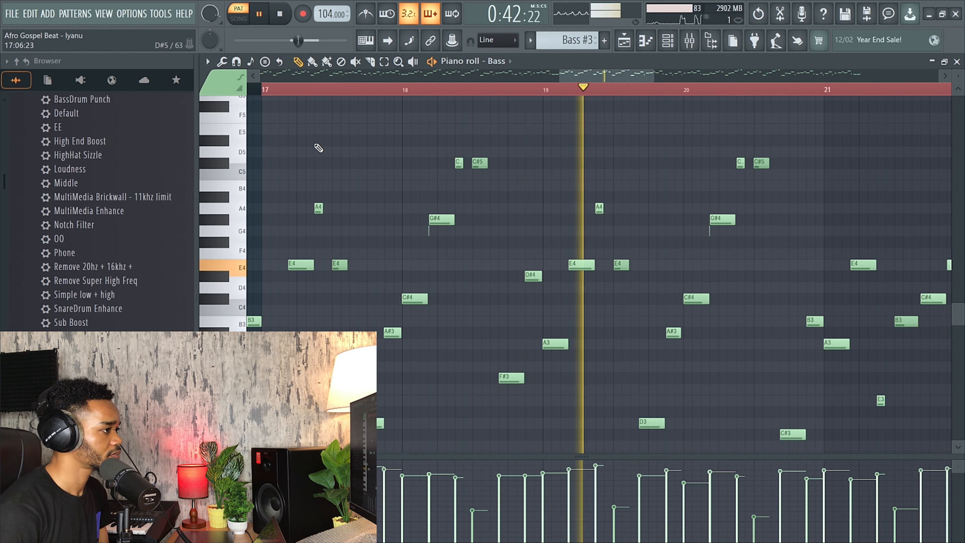
key(space)
Step: Back in the playlist, unmute the Bass #4 and last Bass #3 clips on Track 25 and place the playhead at bar 25
click(624, 40)
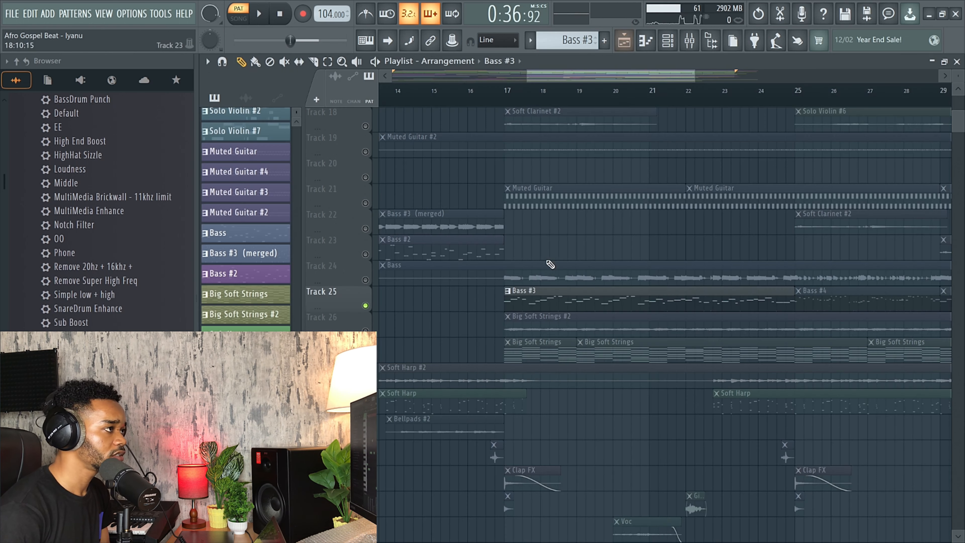
scroll(549, 265, down, 3)
scroll(689, 264, up, 2)
click(563, 90)
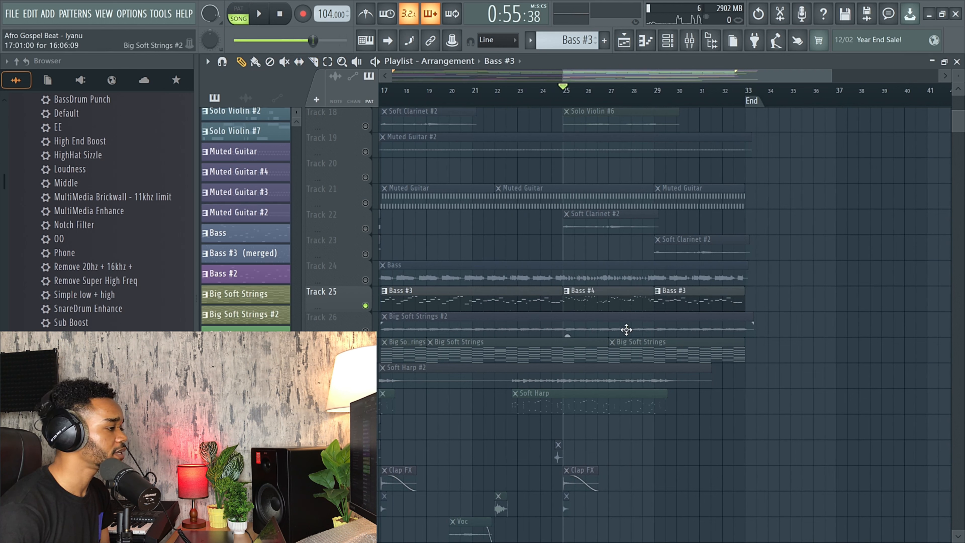
Step: Open the Bass #4 clip in the piano roll and play its bass line from bar 25 in pattern mode
double_click(626, 301)
scroll(348, 156, down, 3)
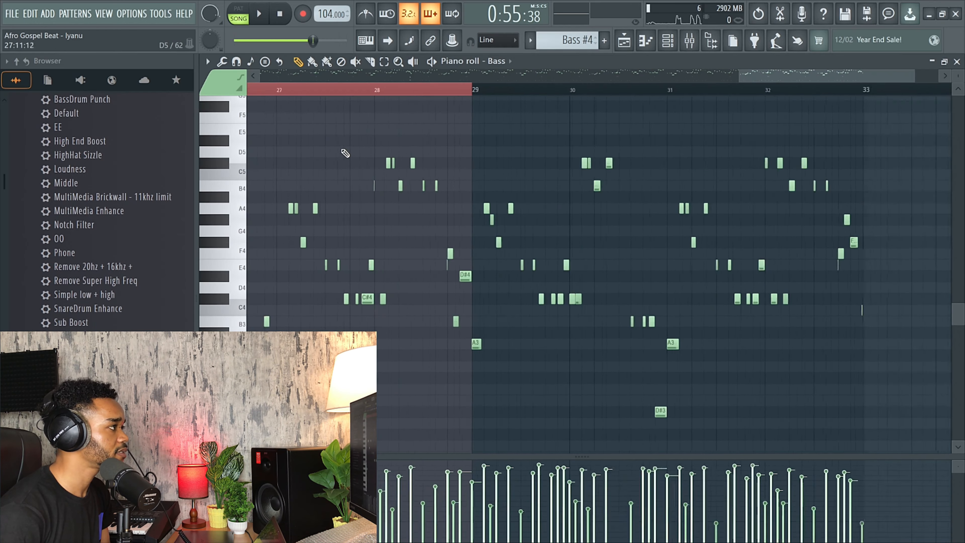
click(238, 11)
scroll(283, 188, up, 3)
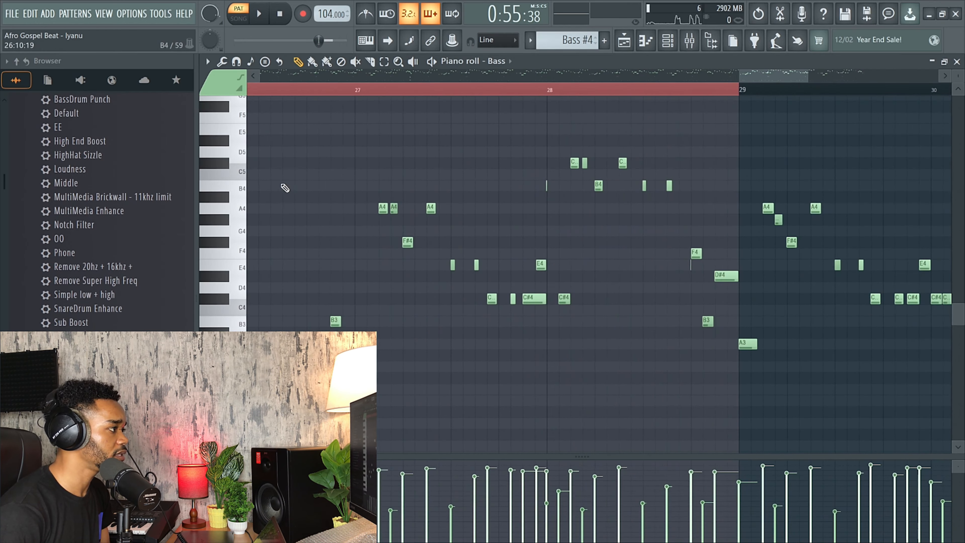
scroll(337, 147, down, 4)
scroll(538, 155, down, 4)
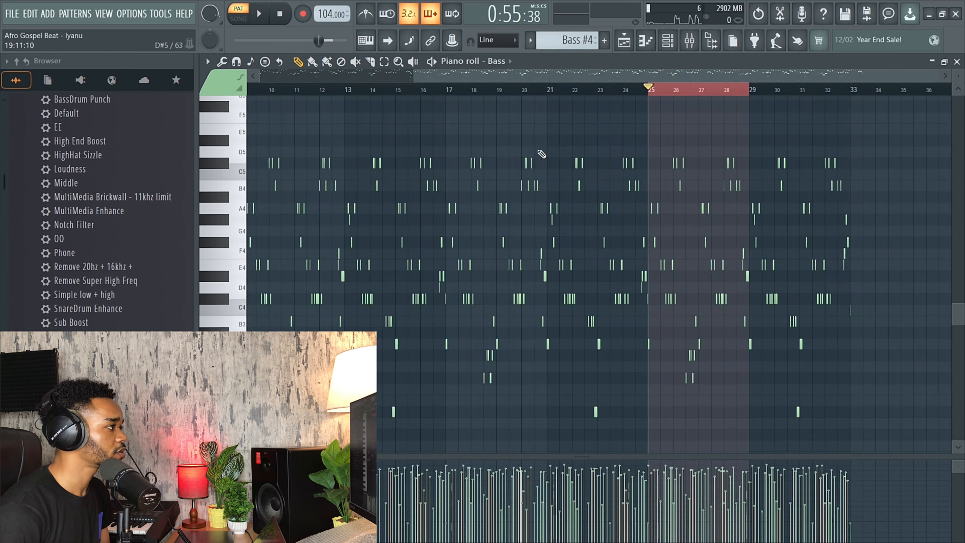
scroll(680, 142, up, 6)
key(space)
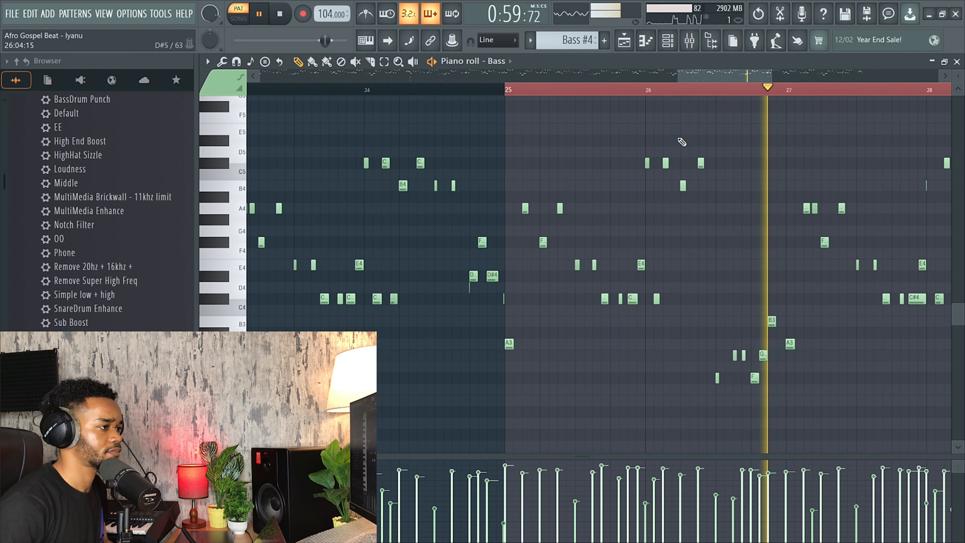
key(space)
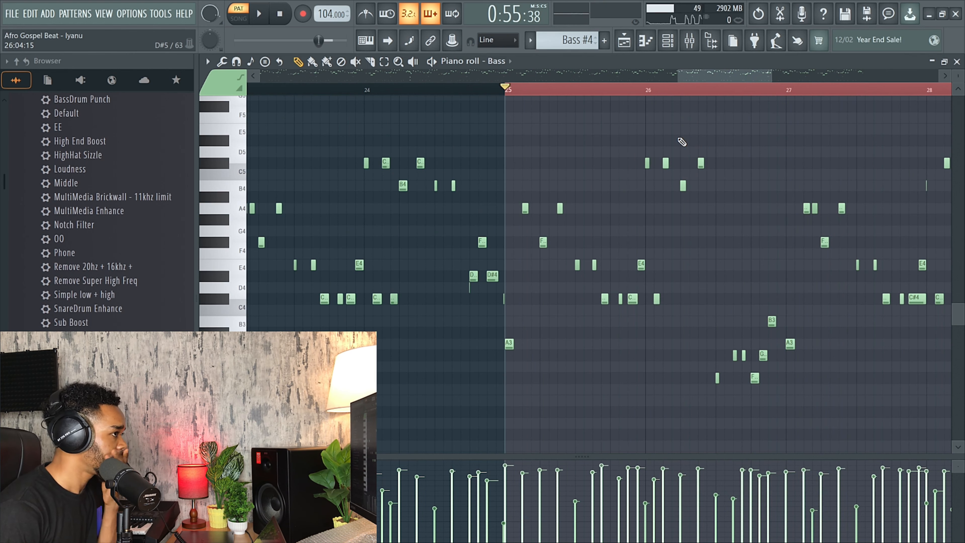
Step: Open the last Bass #3 clip on Track 25 in the piano roll and play its bass line from bar 29
click(622, 45)
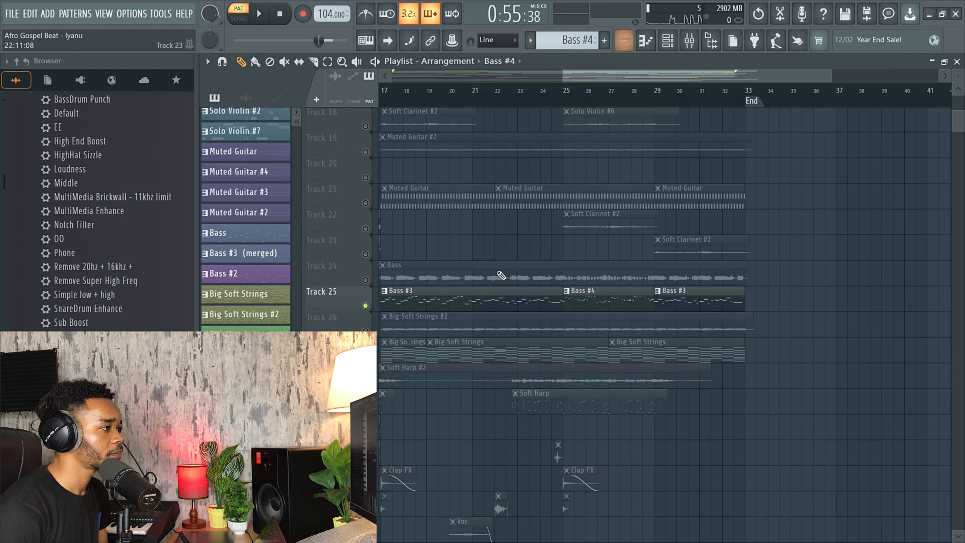
double_click(689, 295)
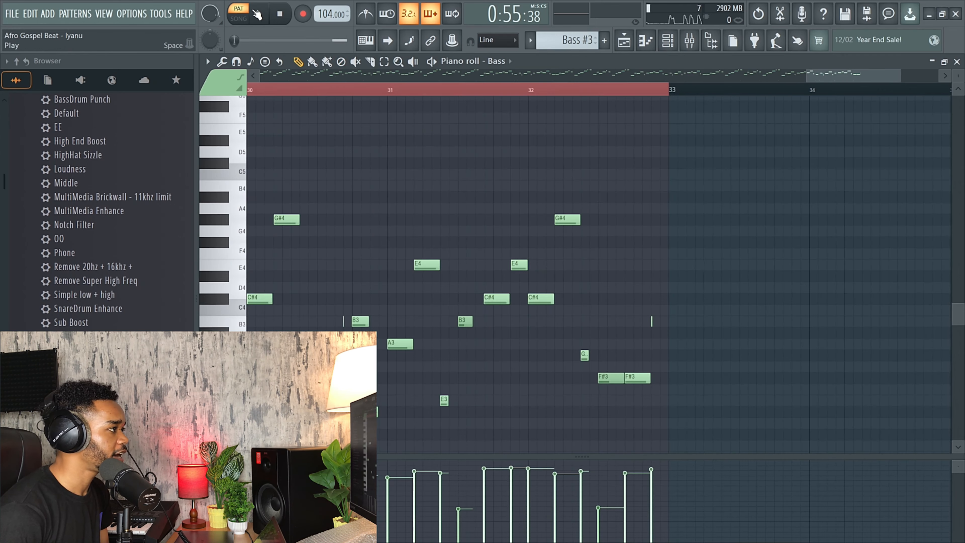
scroll(395, 217, down, 5)
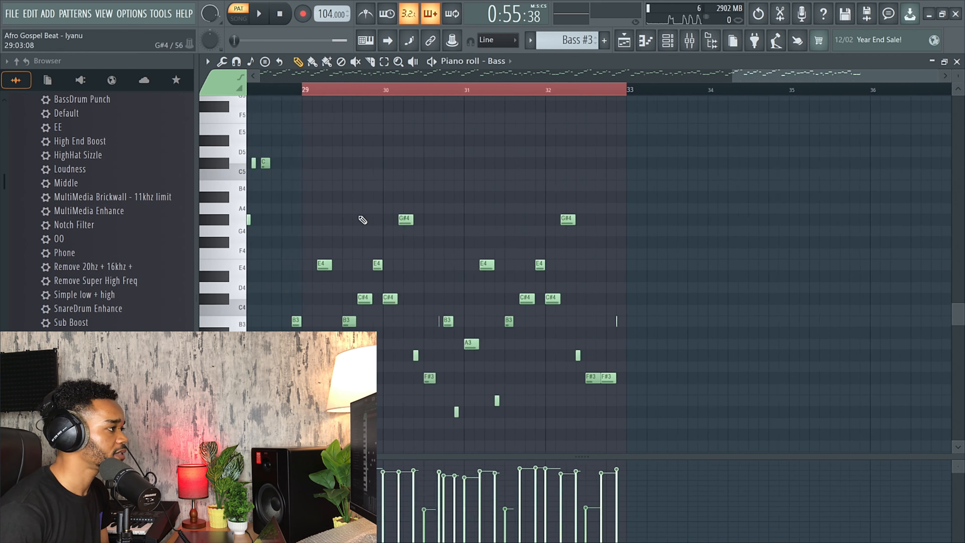
click(669, 90)
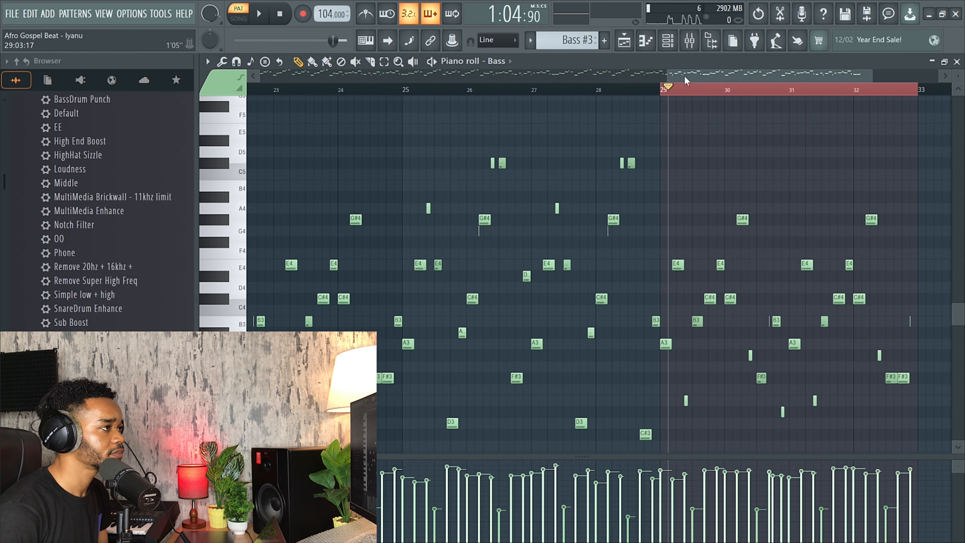
drag(692, 74, 708, 73)
click(608, 89)
key(space)
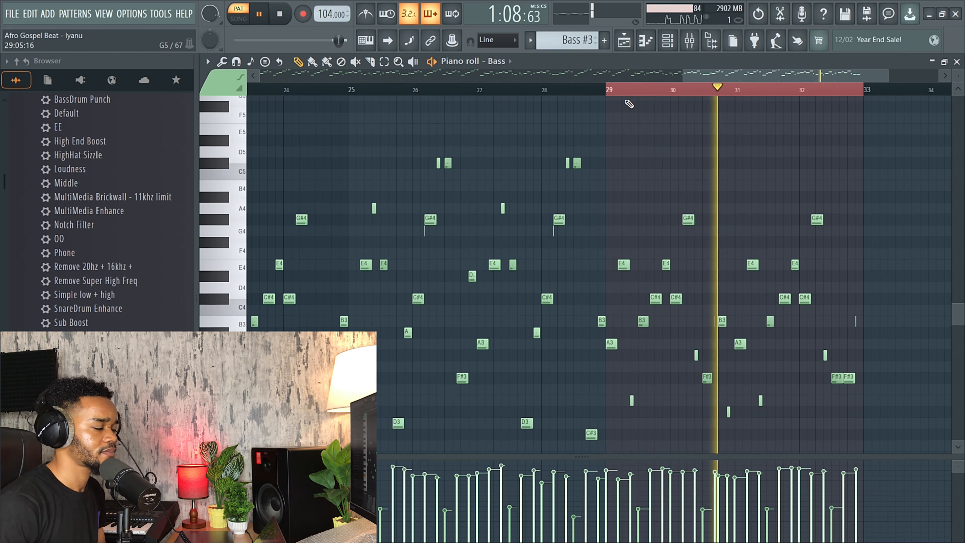
key(space)
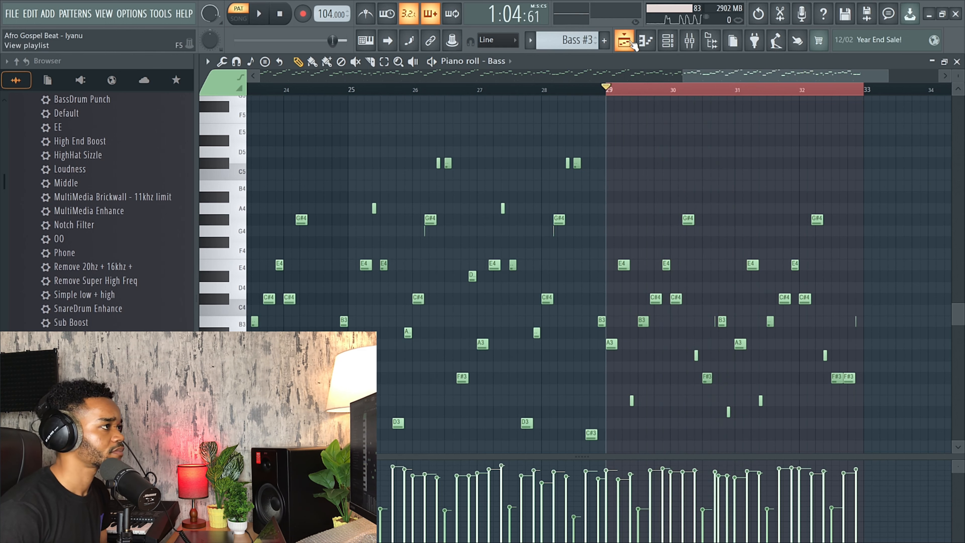
Step: Back in the playlist, place the song playhead at bar 11, solo Track 29 and unmute its first Soft Harp clip
key(F5)
scroll(514, 167, down, 3)
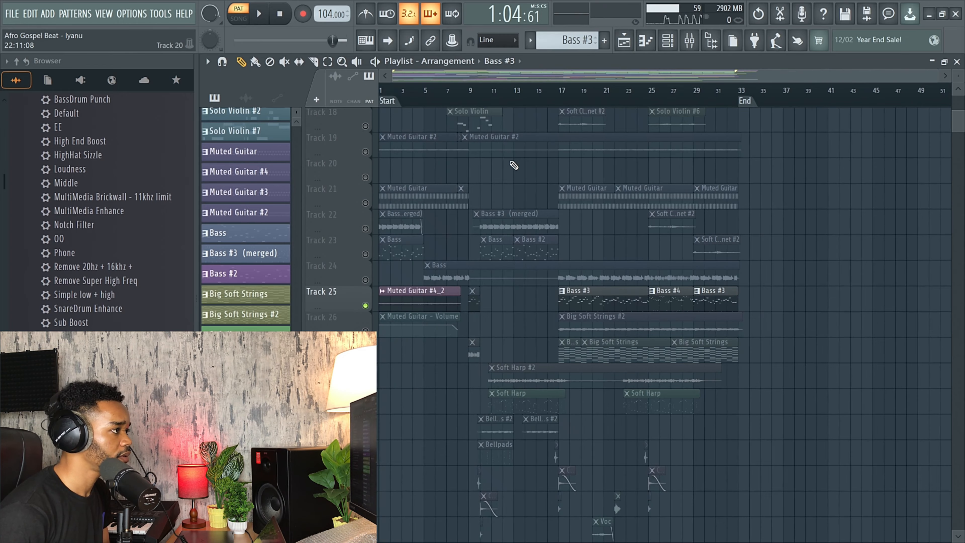
scroll(539, 236, down, 2)
scroll(496, 329, up, 4)
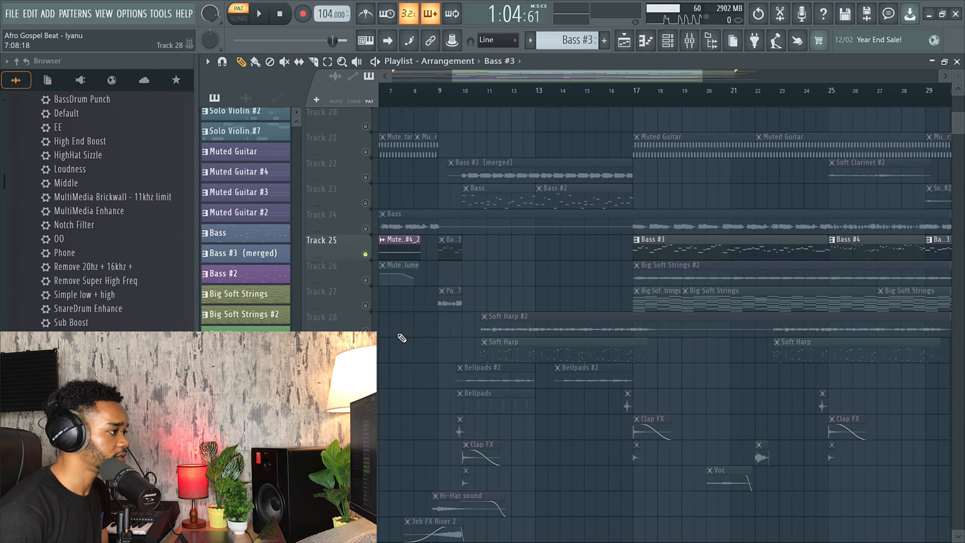
click(489, 100)
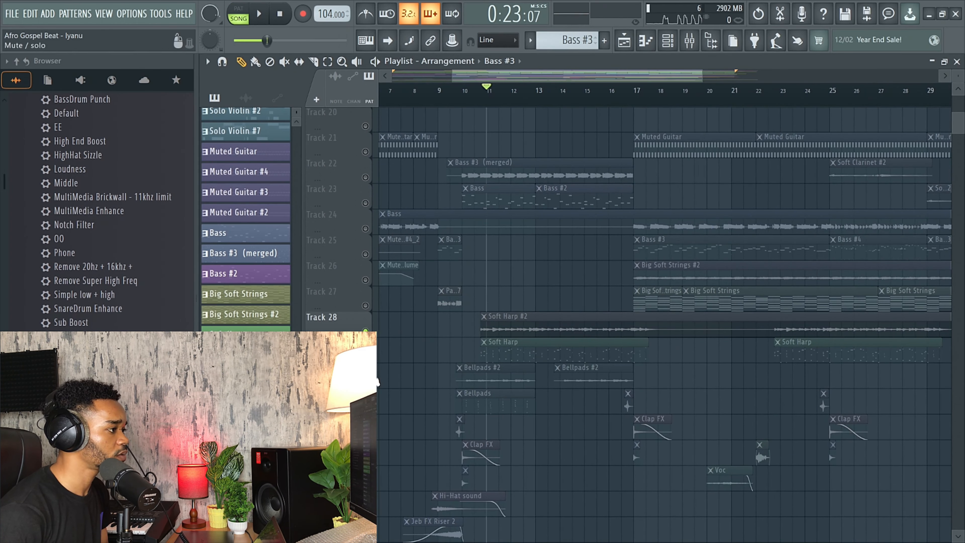
click(516, 353)
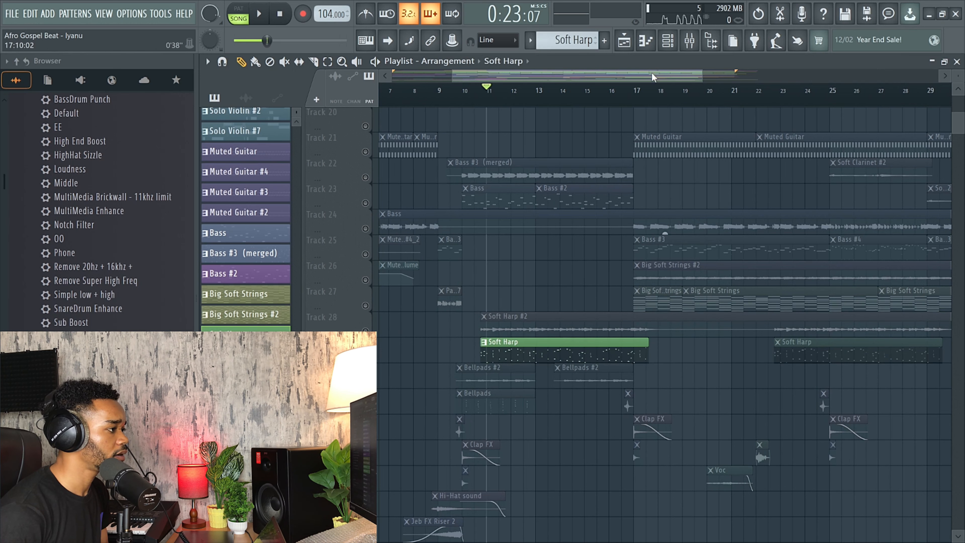
Step: Bring up the channel rack to check the Soft Harp channel, and close it again
click(675, 46)
key(F6)
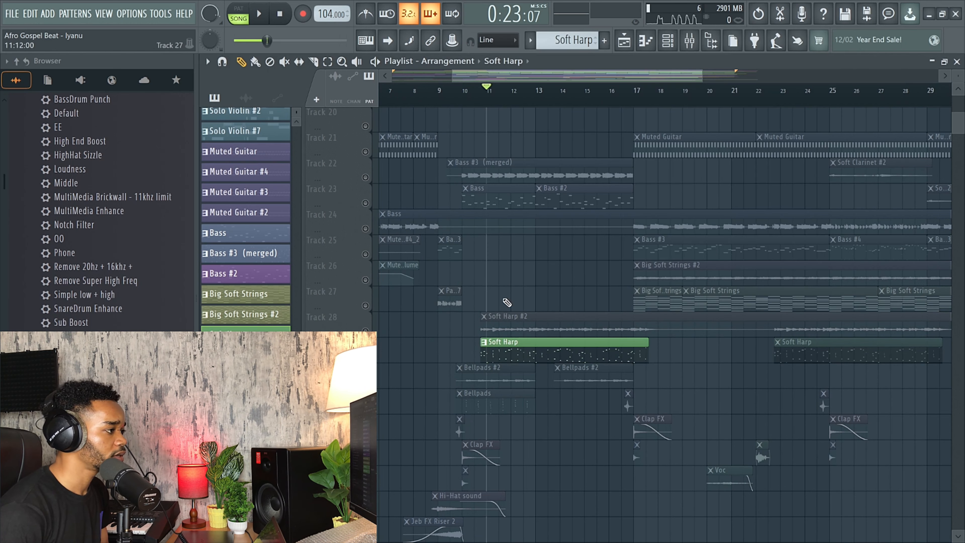
scroll(495, 354, up, 3)
click(668, 40)
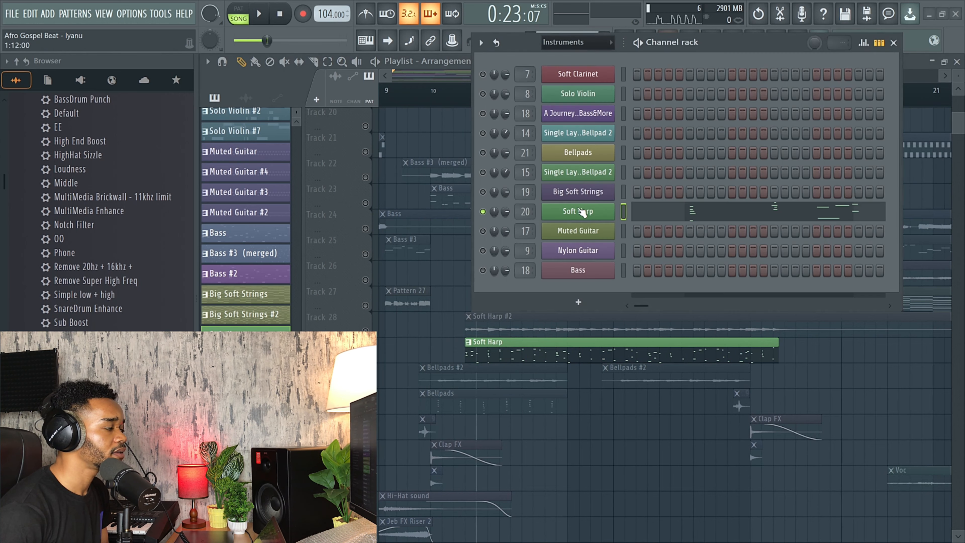
click(894, 43)
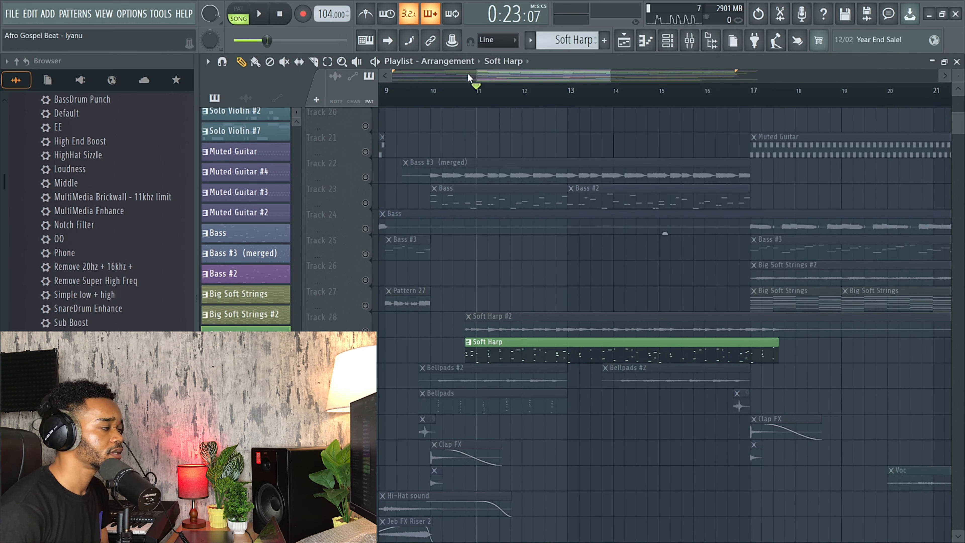
Step: Play the Soft Harp clip on its own from the middle of bar 10
click(454, 92)
key(space)
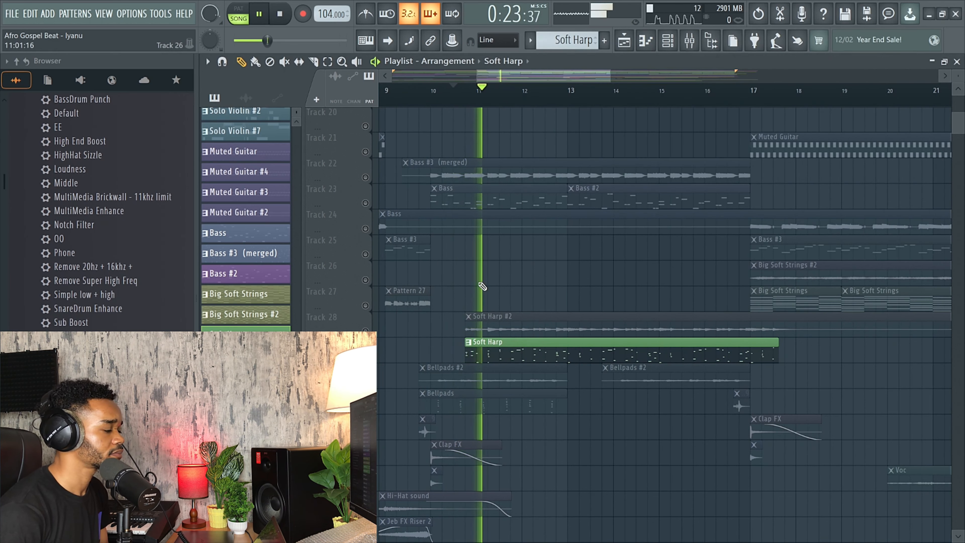
scroll(485, 266, down, 2)
key(space)
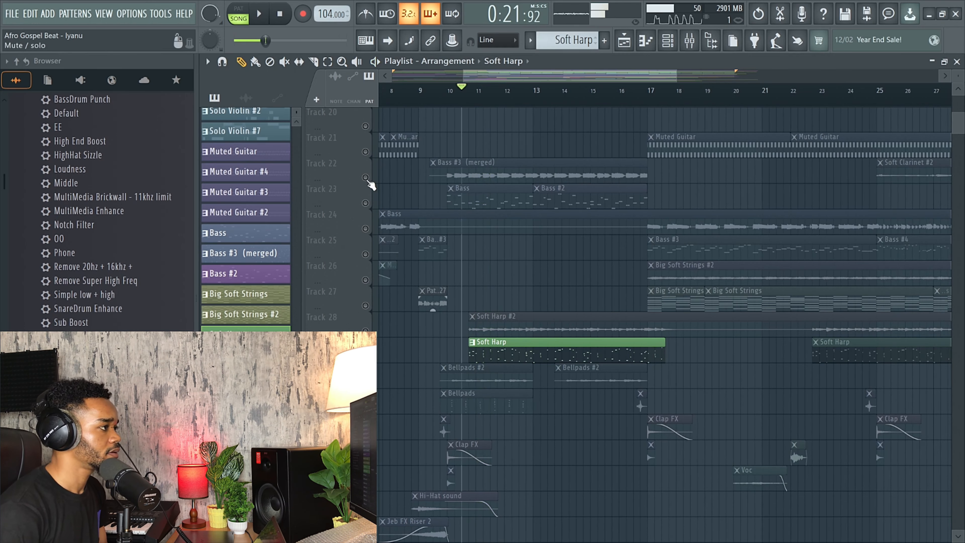
Step: Unmute Track 22 and play its Bass #3 (merged) clip together with the Soft Harp from bar 10
click(365, 178)
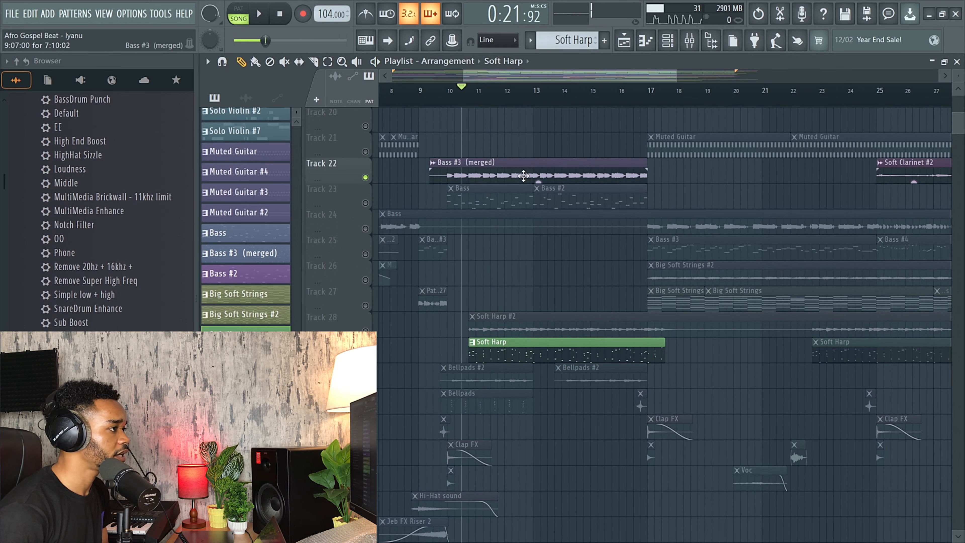
key(space)
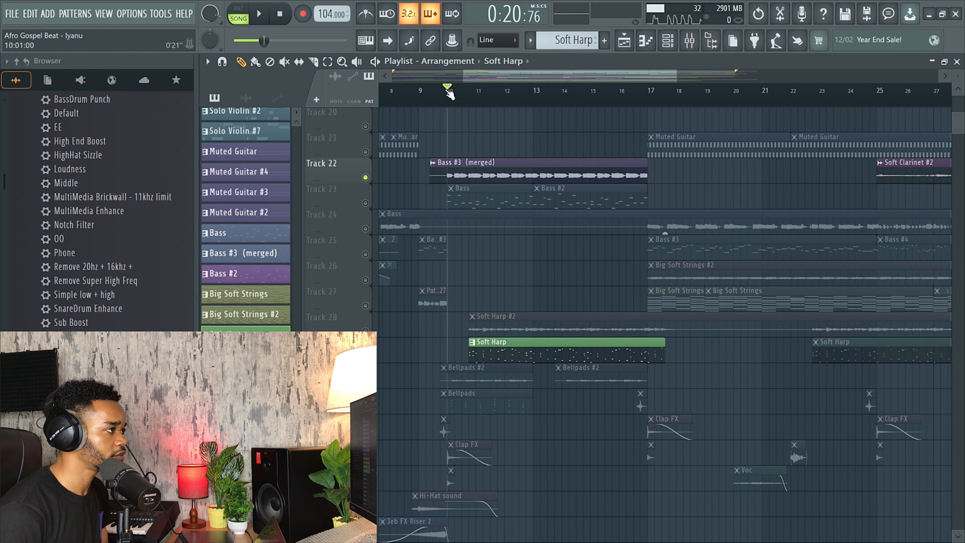
scroll(564, 280, up, 3)
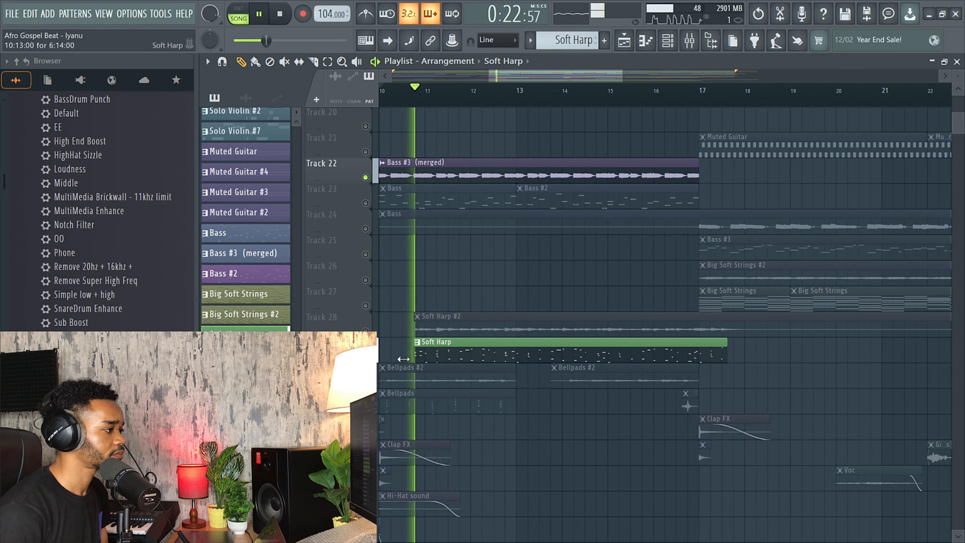
scroll(458, 358, down, 2)
Step: Add the Bellpads #2 clips on Track 30 to the playback, mute Track 22 and stop playing
click(365, 382)
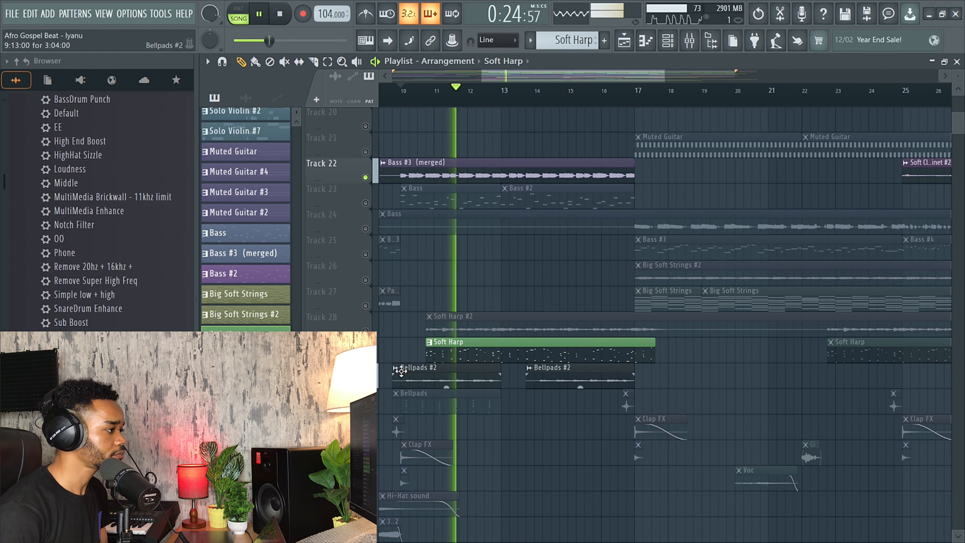
click(365, 331)
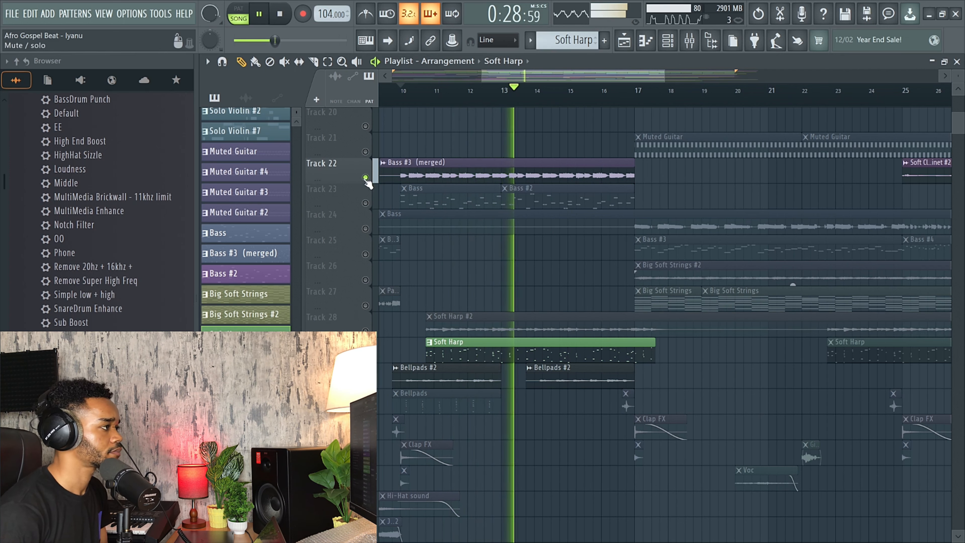
click(366, 177)
key(space)
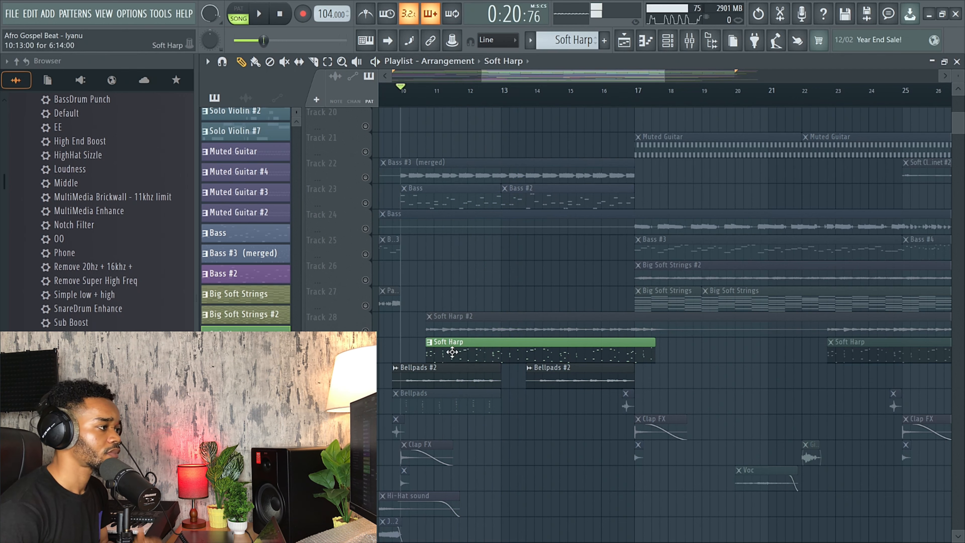
Step: Open the Soft Harp clip in the piano roll and play its melody in pattern mode
double_click(451, 351)
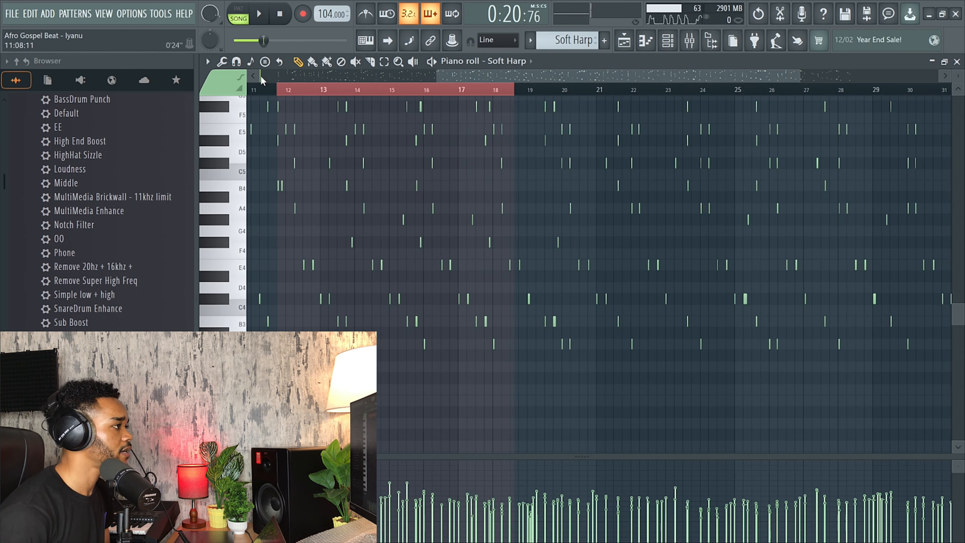
click(236, 19)
key(space)
scroll(291, 144, up, 4)
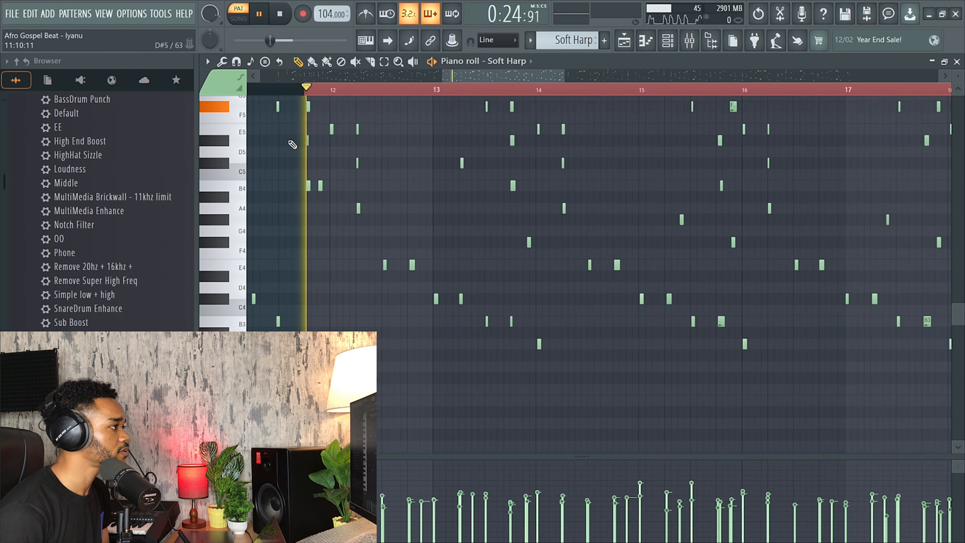
scroll(395, 143, up, 2)
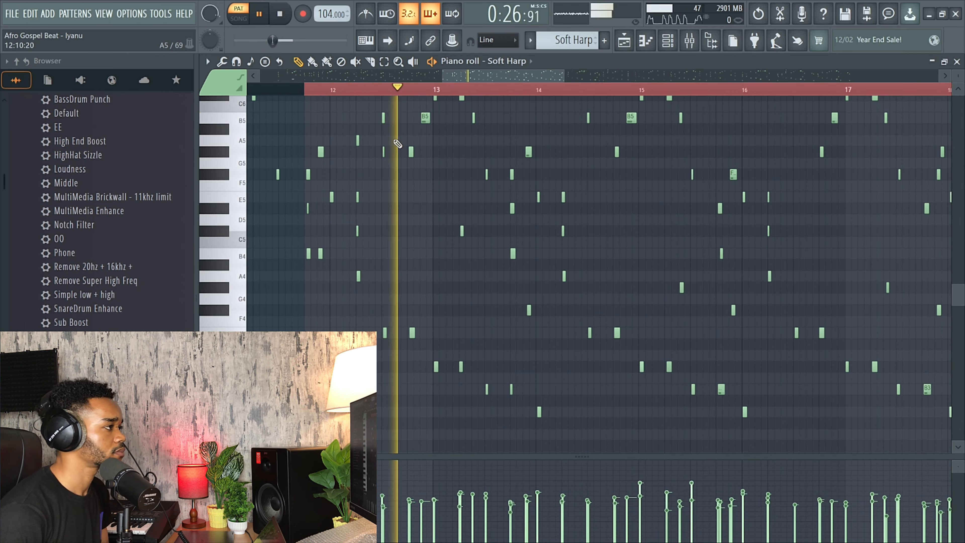
key(space)
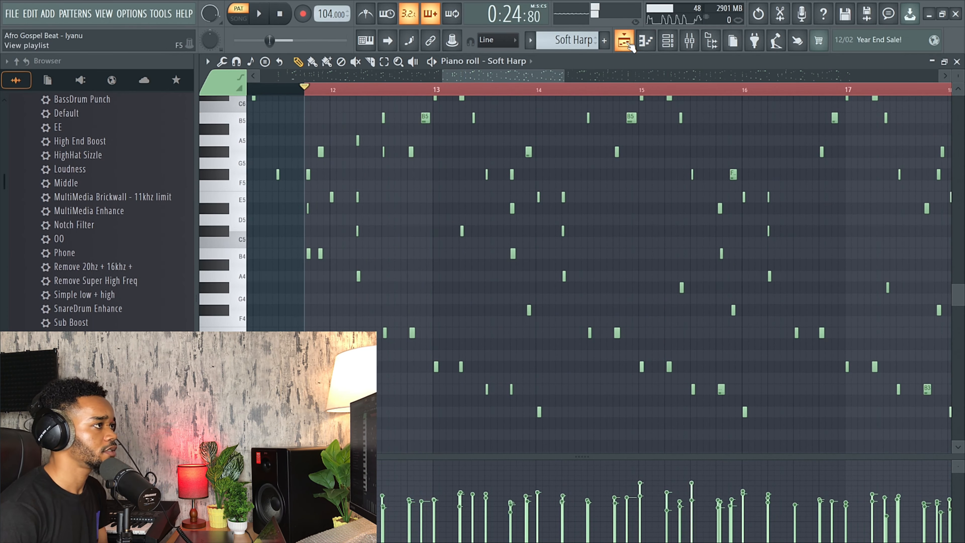
Step: Return to the playlist, inspect the Soft Harp channel's Xpand!2 sound, and close the plugin and channel rack
click(627, 43)
click(667, 40)
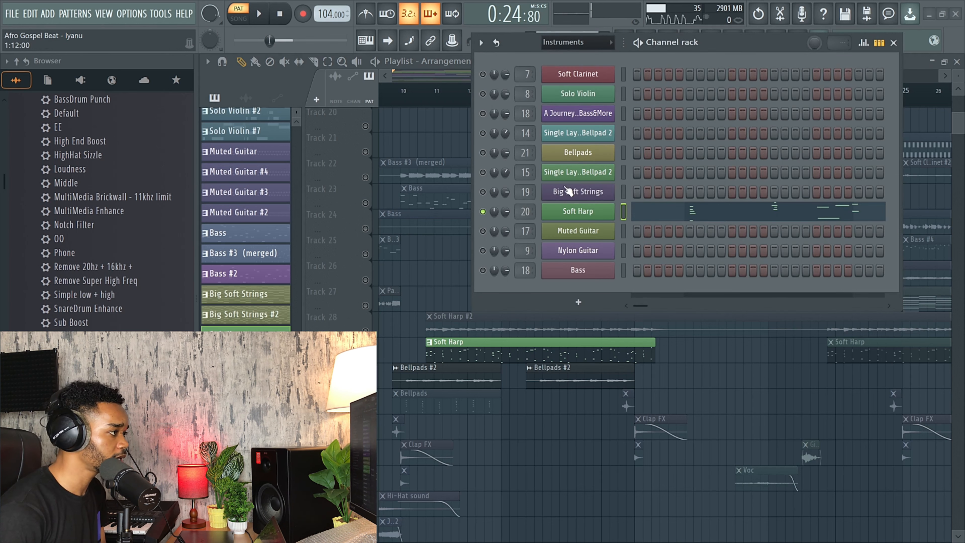
click(577, 213)
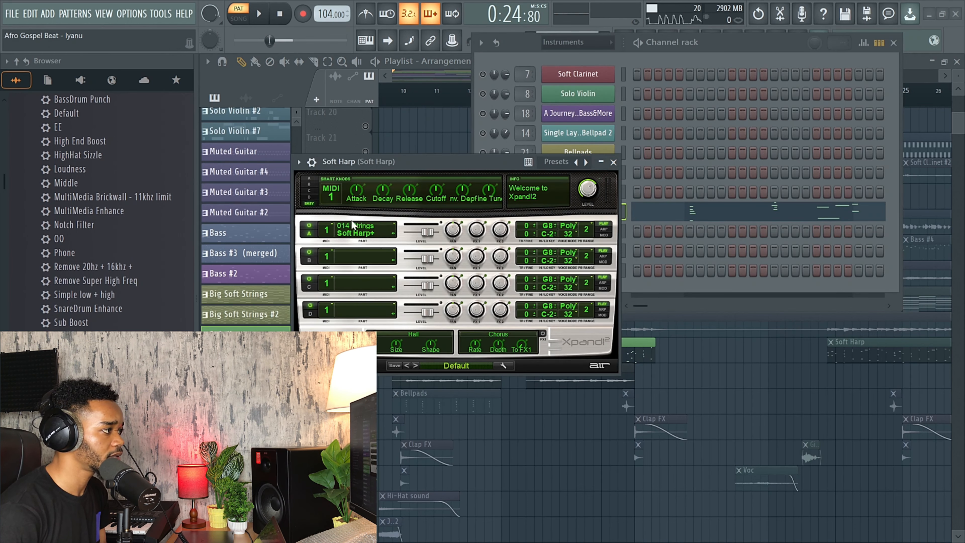
click(613, 162)
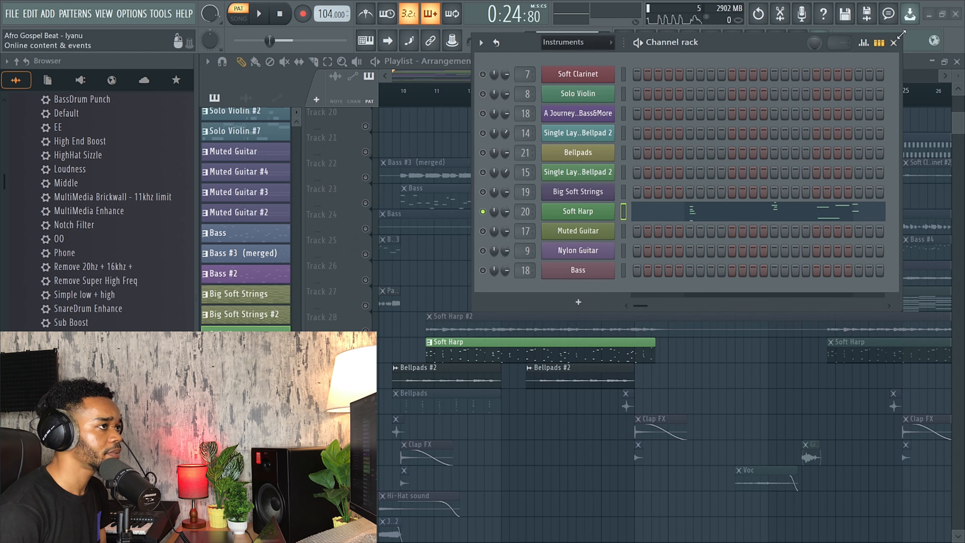
click(893, 42)
Step: Unmute the effects on Tracks 32, 33, 34, 36 and 37 and place the song playhead late in bar 7
scroll(497, 333, down, 11)
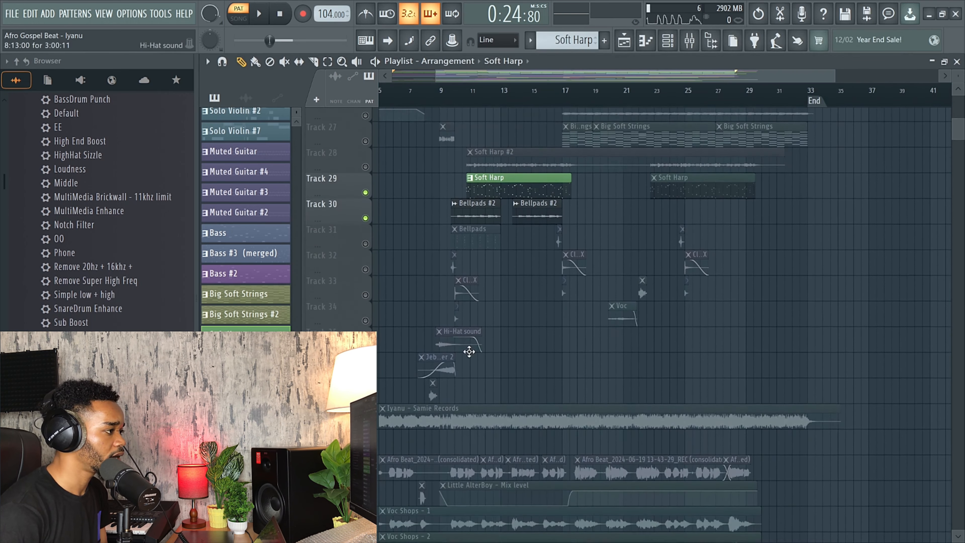
scroll(367, 375, up, 3)
click(365, 356)
click(457, 92)
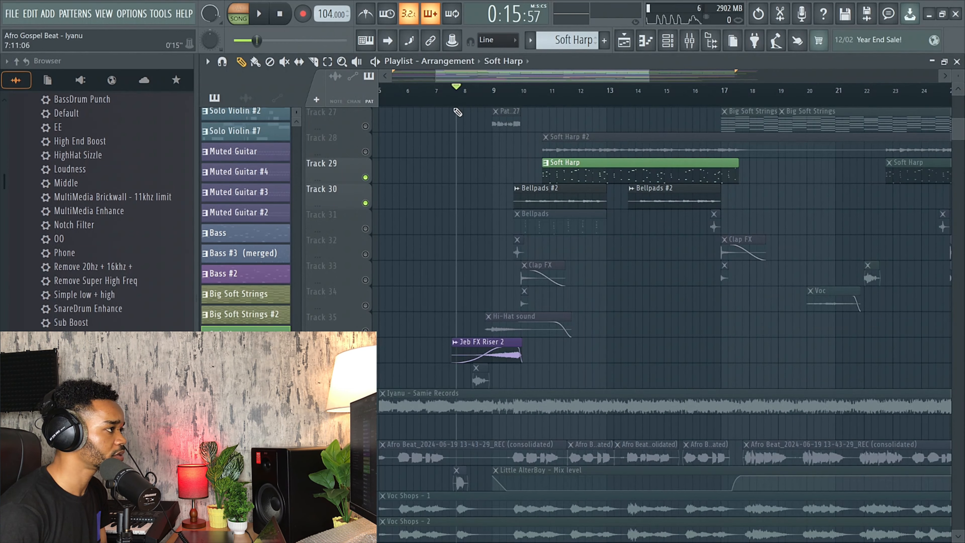
scroll(459, 332, up, 3)
click(365, 306)
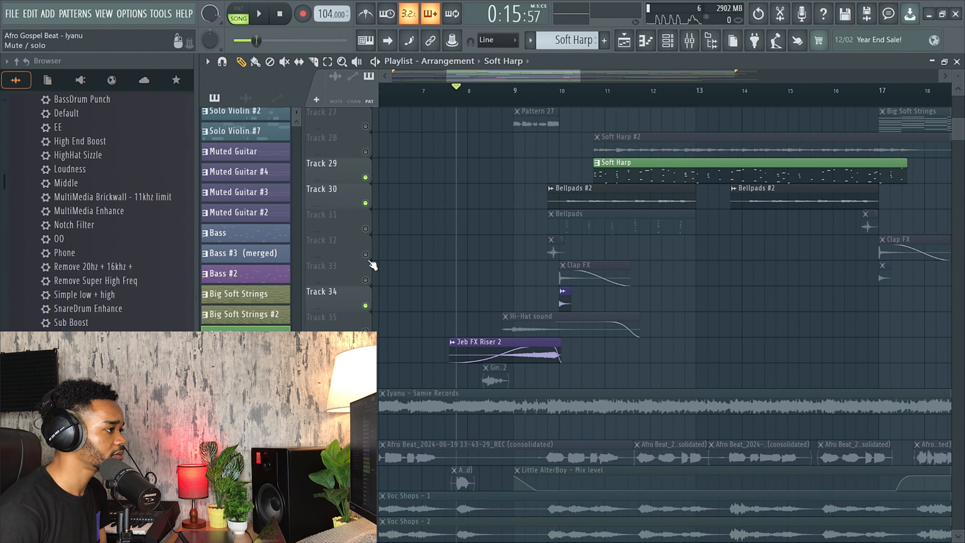
click(365, 254)
click(365, 280)
click(486, 367)
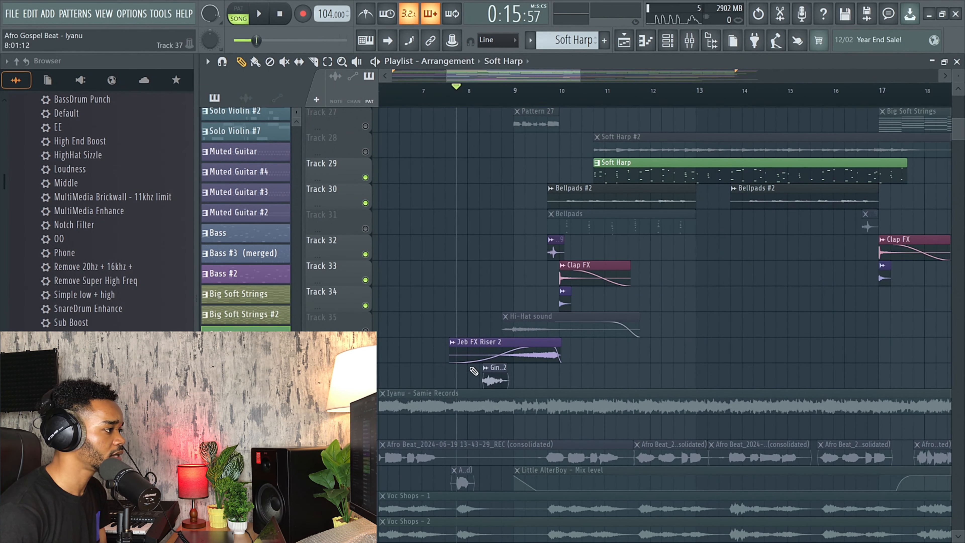
Step: Play the riser and clap effects with the harp and bellpads, stop, and bring the arrangement's start into view
key(space)
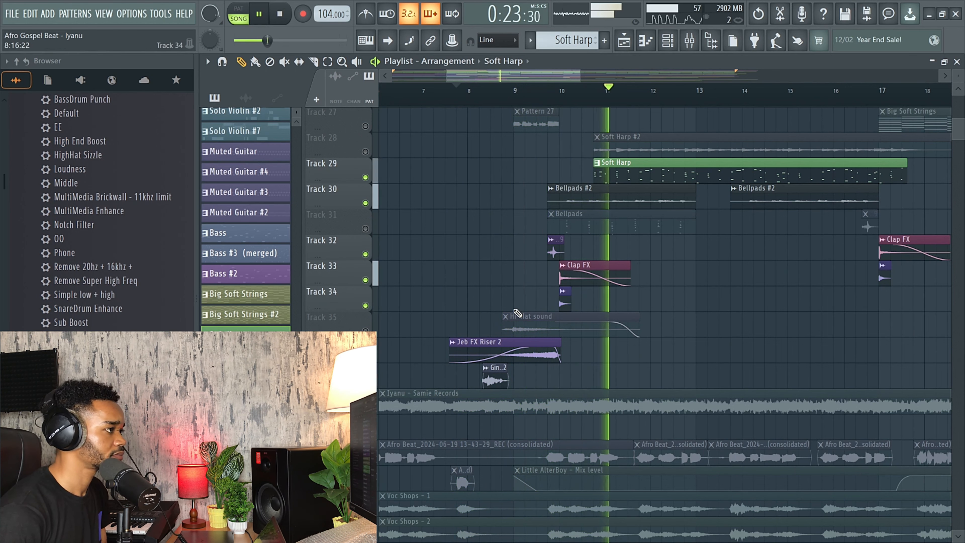
key(space)
scroll(508, 339, down, 2)
scroll(475, 337, down, 3)
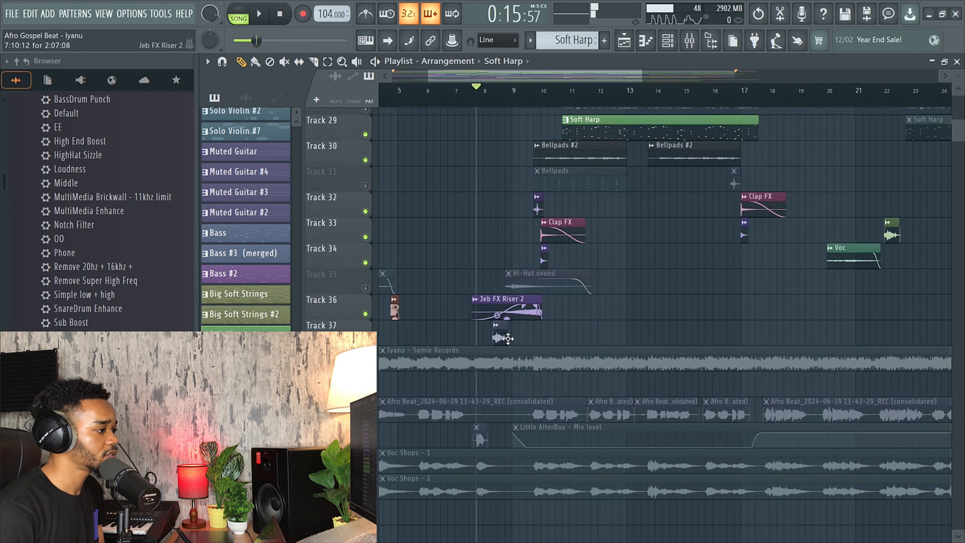
drag(507, 78, 471, 78)
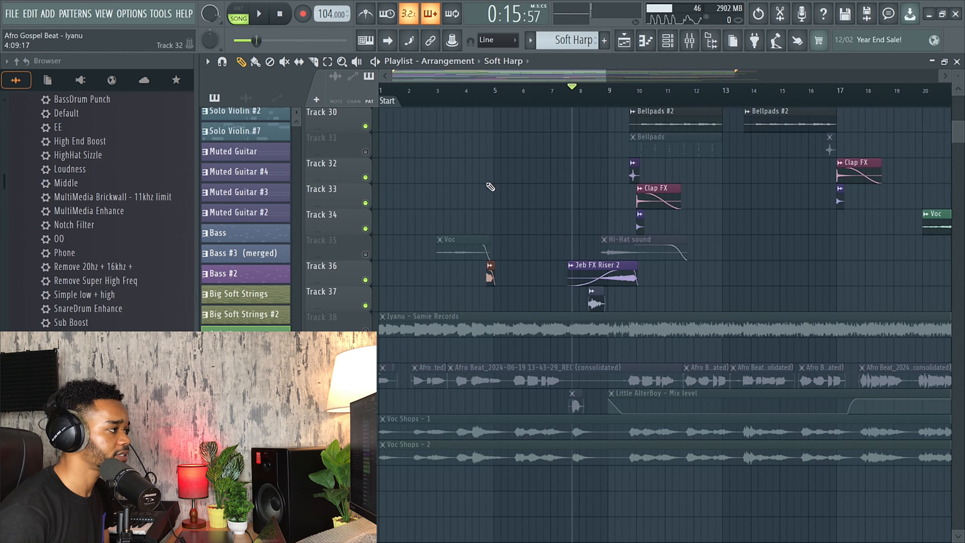
Step: Unmute Track 35 and the Voc Shops - 1 clip, and play the vocal chops from the arrangement's start
click(365, 254)
scroll(376, 334, down, 1)
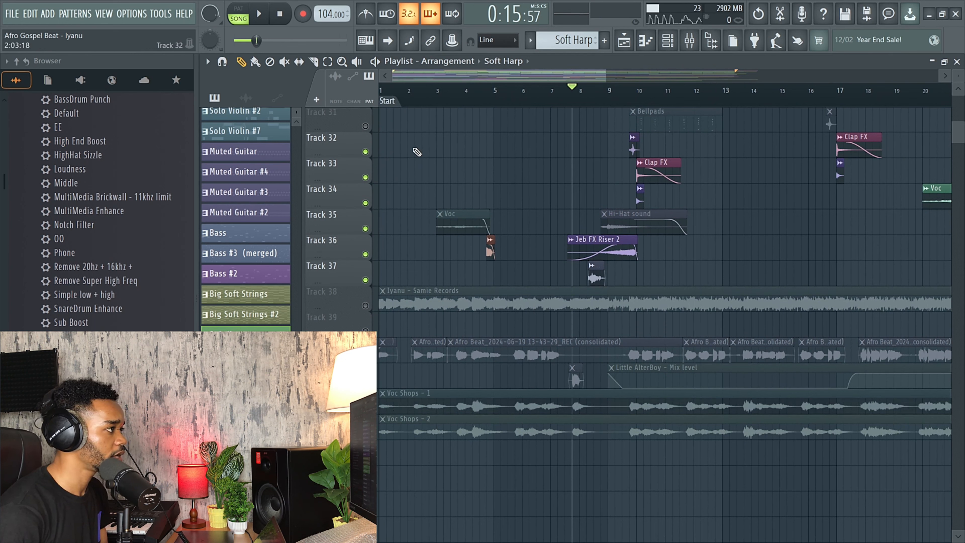
click(435, 392)
key(space)
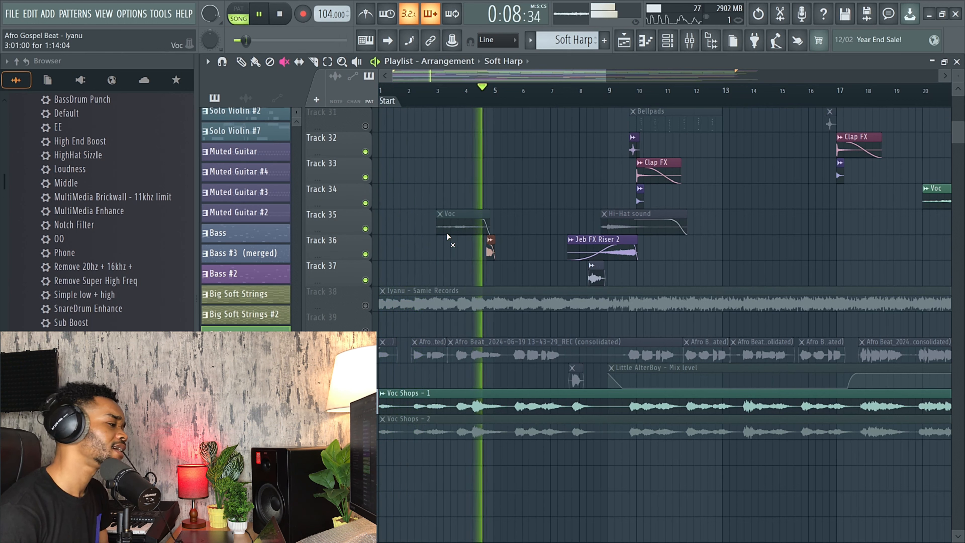
key(space)
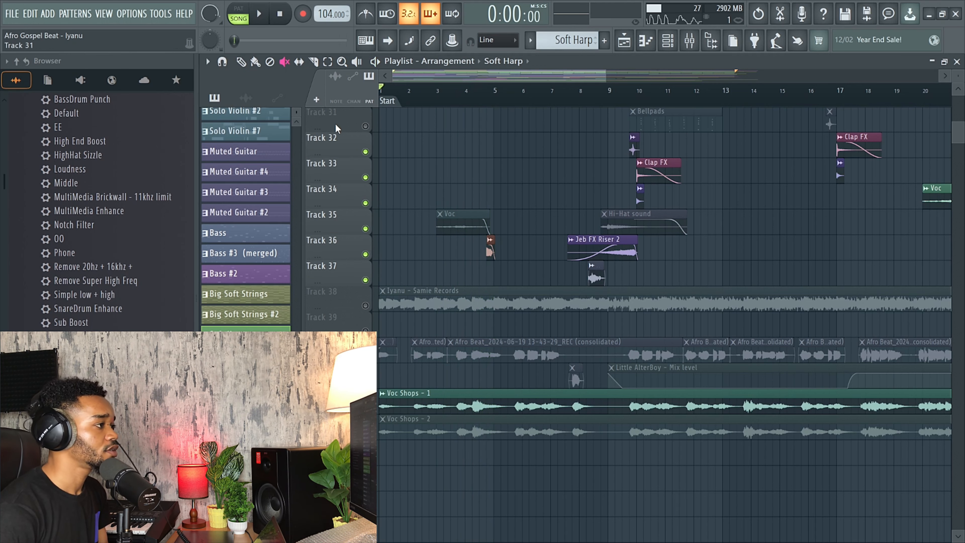
click(240, 62)
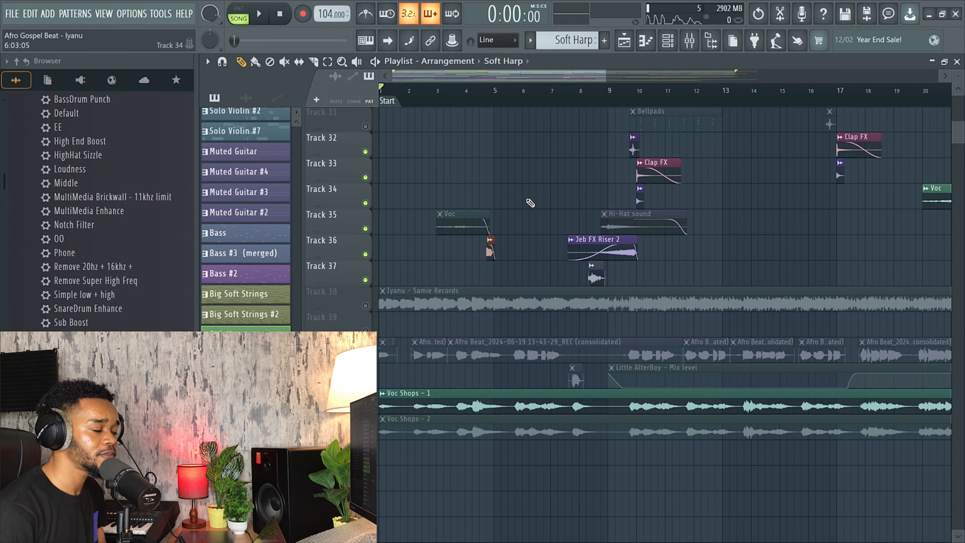
Step: Inspect the Voc Shops - 1 clip's channel settings, and bring up Insert 4 in the mixer
double_click(495, 396)
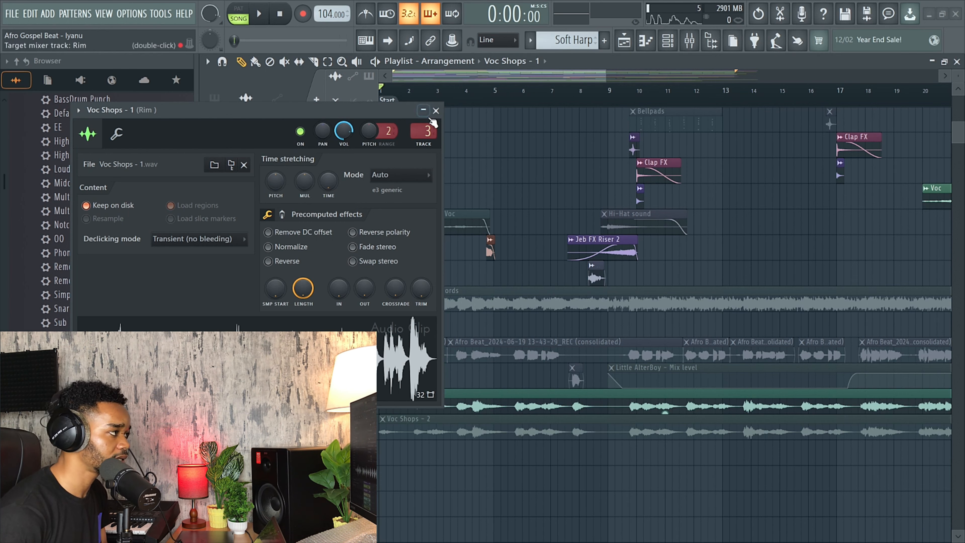
click(436, 111)
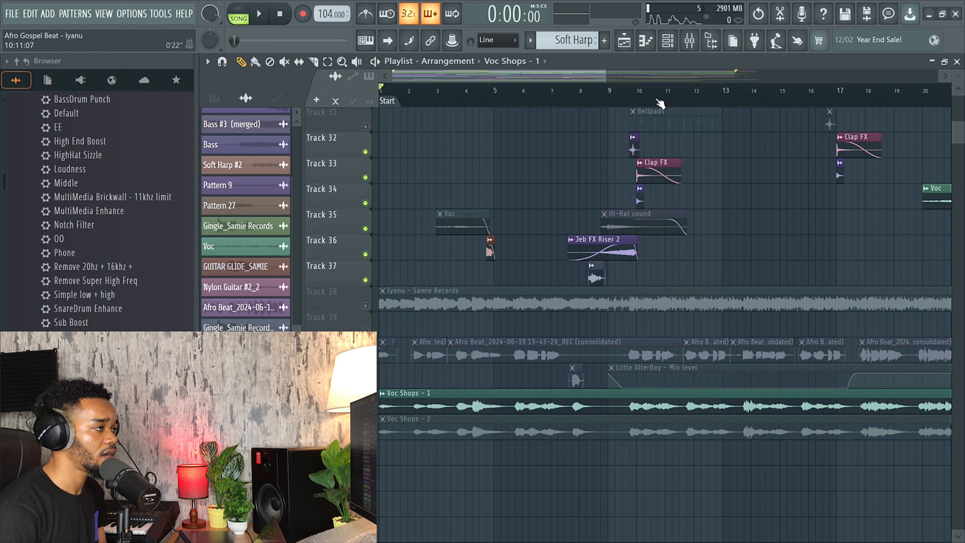
click(693, 47)
click(353, 93)
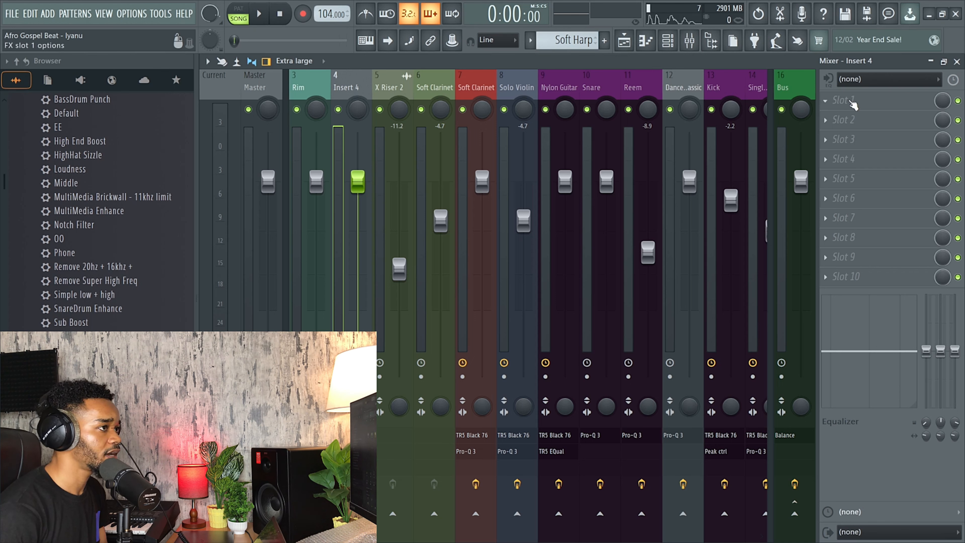
Step: Try the Phone preset in the Reem mixer track's Pro-Q 3, undo it and close the equalizer
click(654, 93)
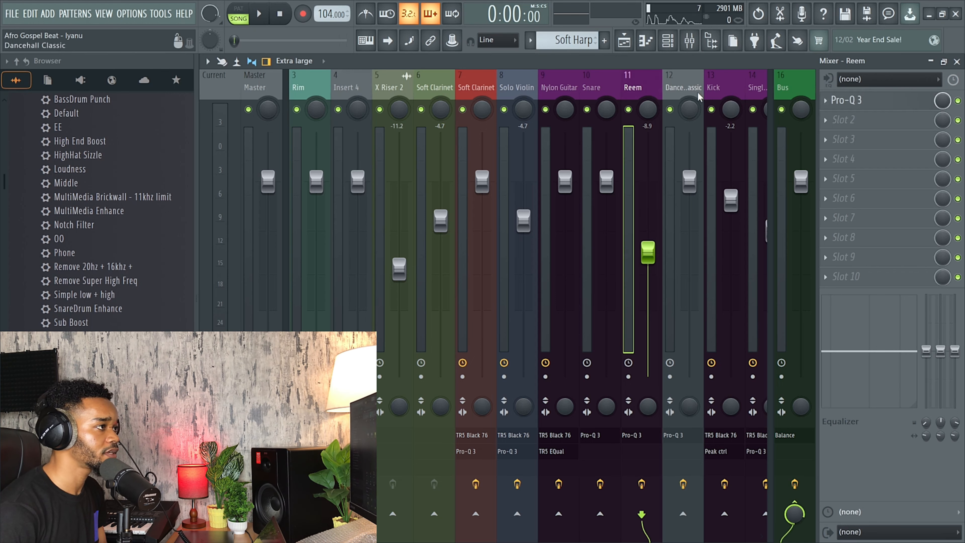
click(846, 100)
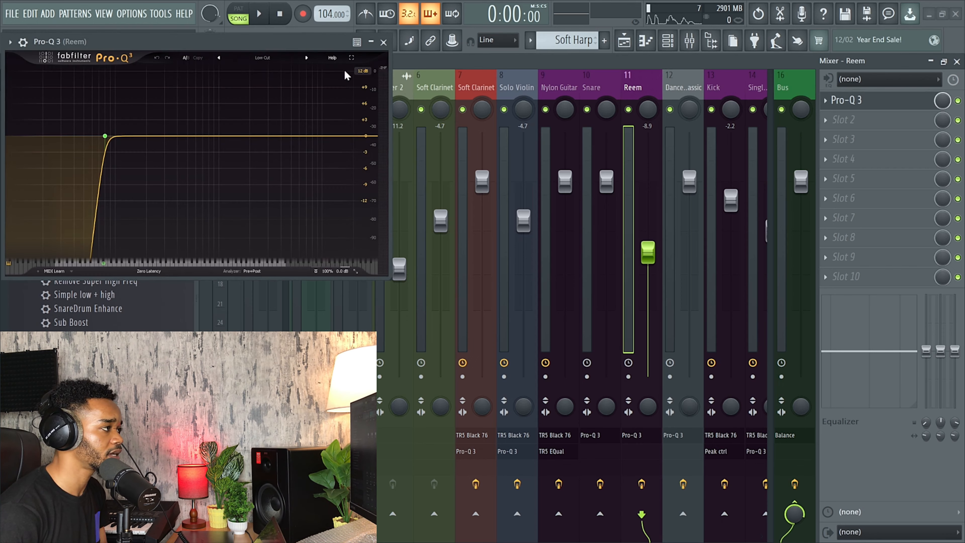
click(418, 111)
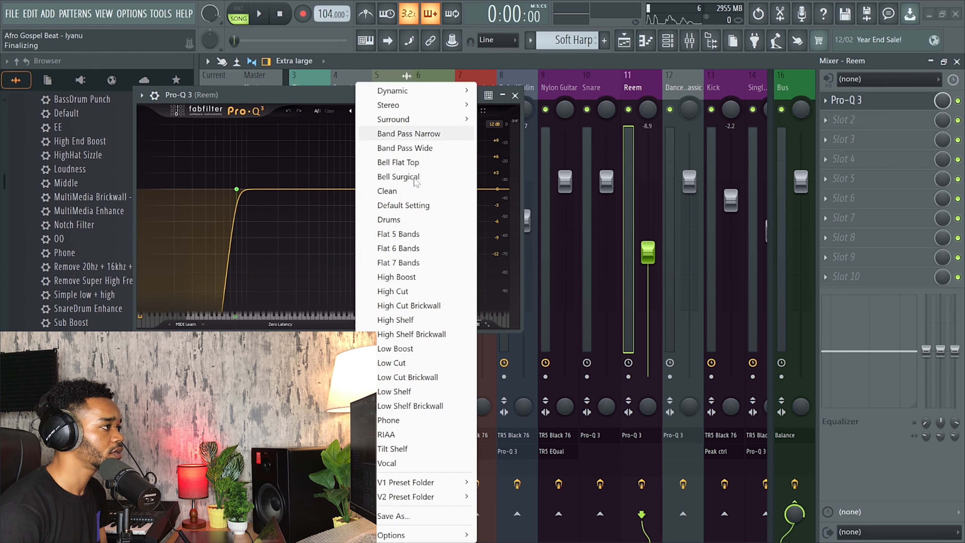
click(392, 421)
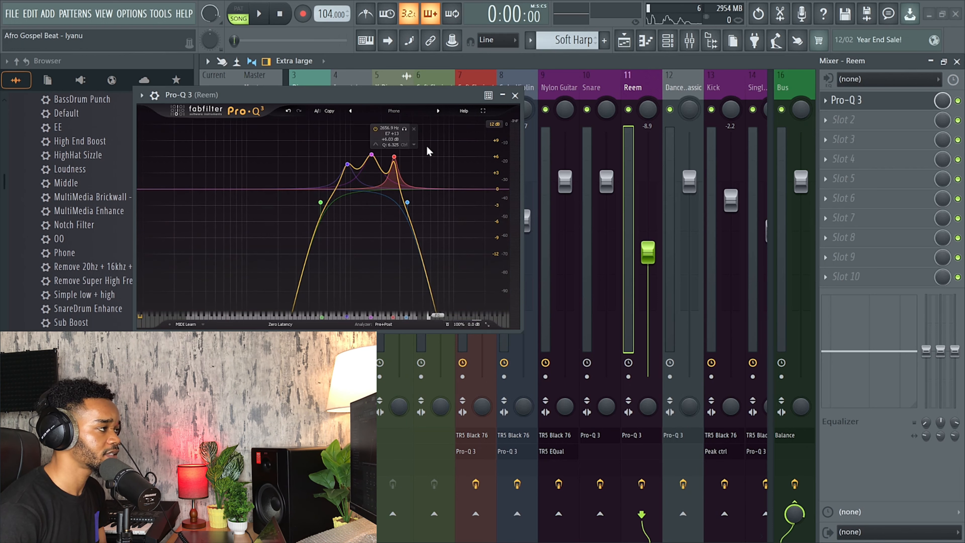
key(ctrl+z)
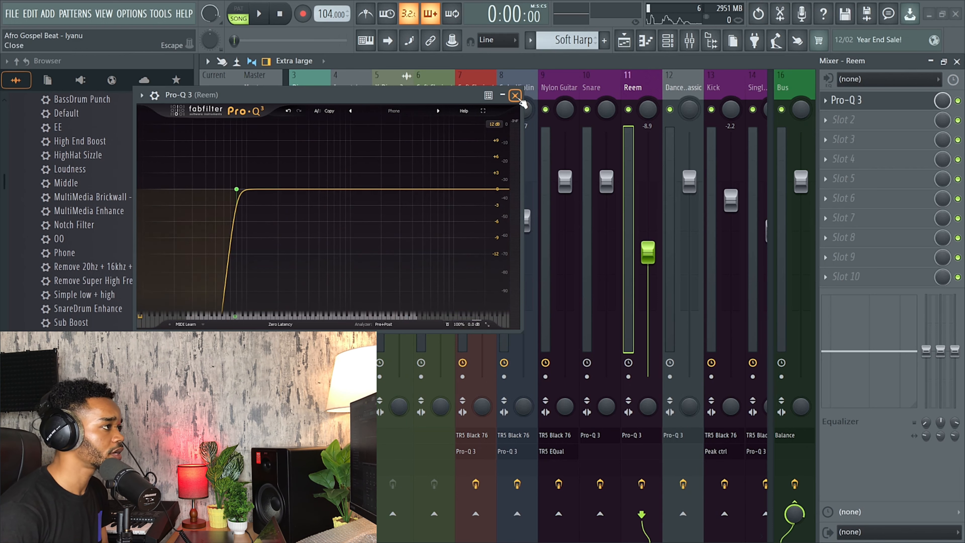
click(514, 95)
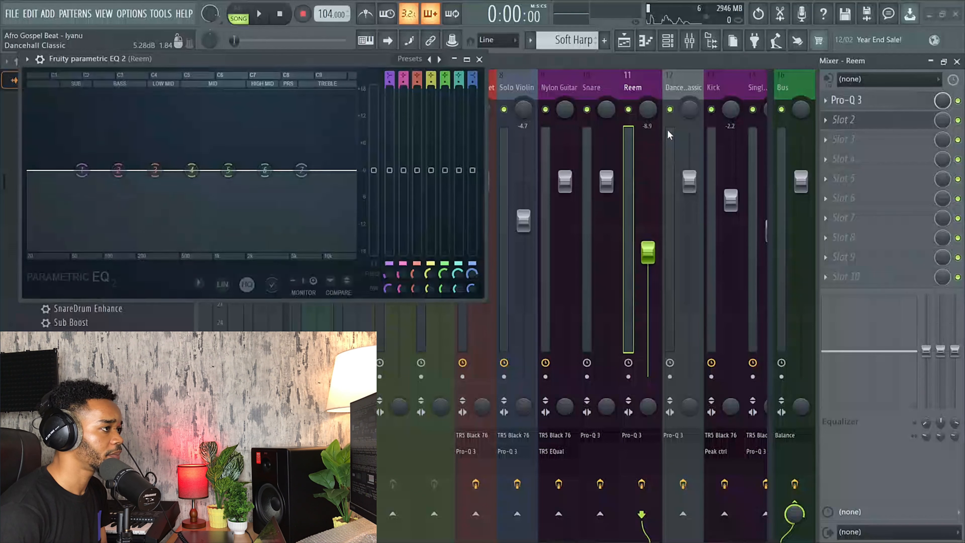
Step: Try the Radio preset in Fruity parametric EQ 2 on the Reem track, then close it and undo the last changes
drag(350, 65, 364, 66)
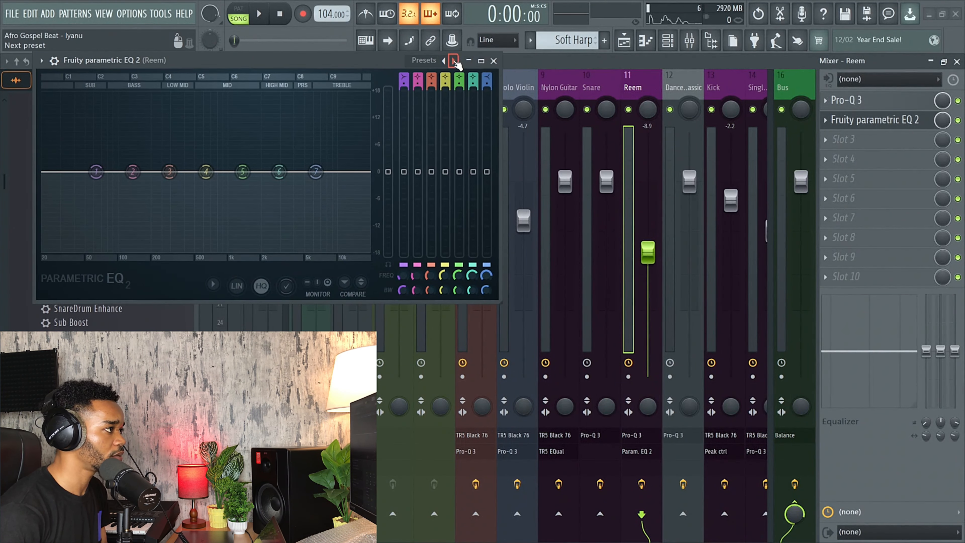
click(456, 62)
mouse_move(490, 67)
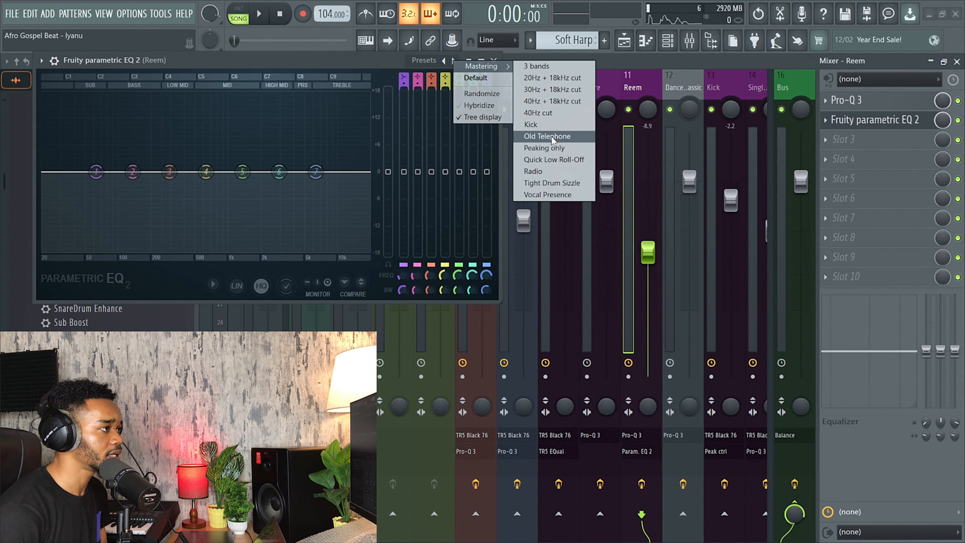
click(545, 172)
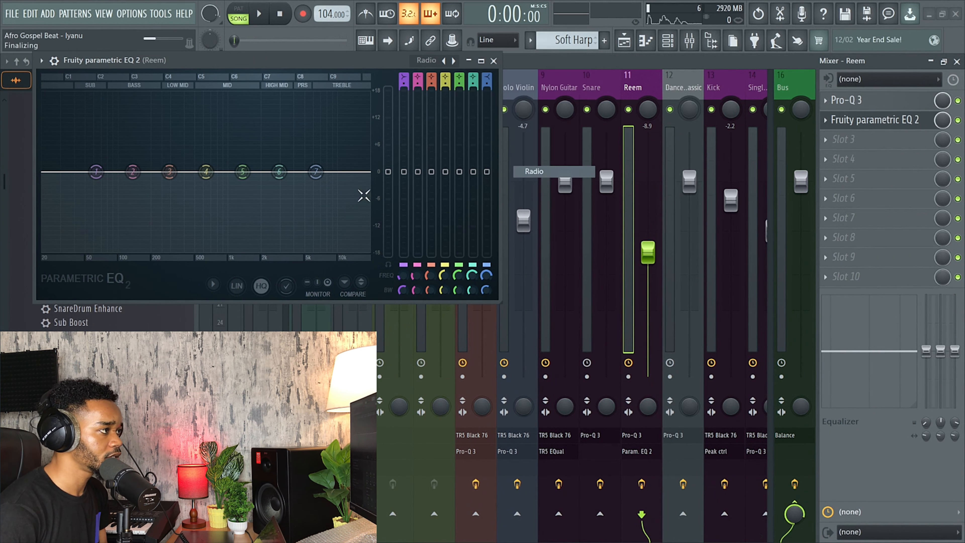
key(ctrl+z)
click(493, 60)
key(ctrl+z)
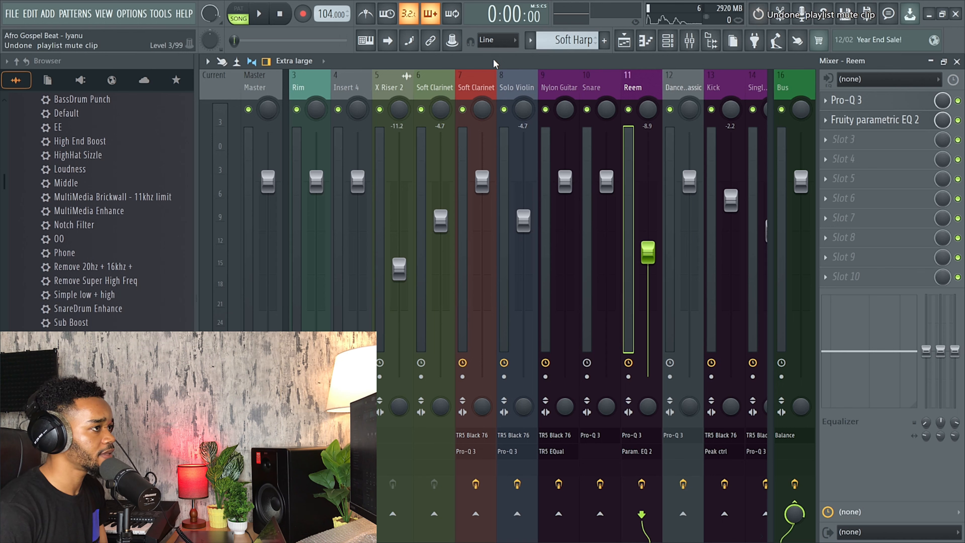
Step: Delete Fruity parametric EQ 2 from the Reem track's second effect slot and return to the playlist
click(825, 119)
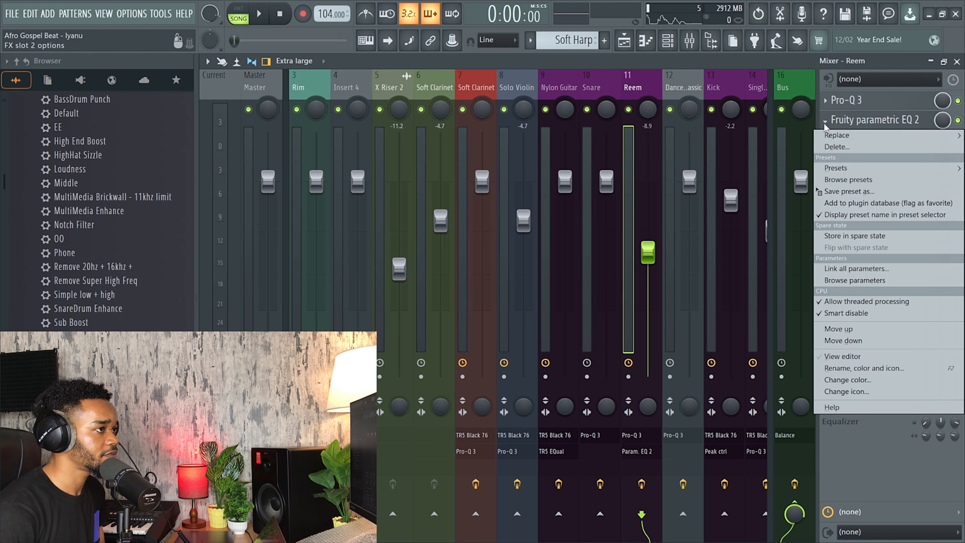
click(838, 147)
click(689, 41)
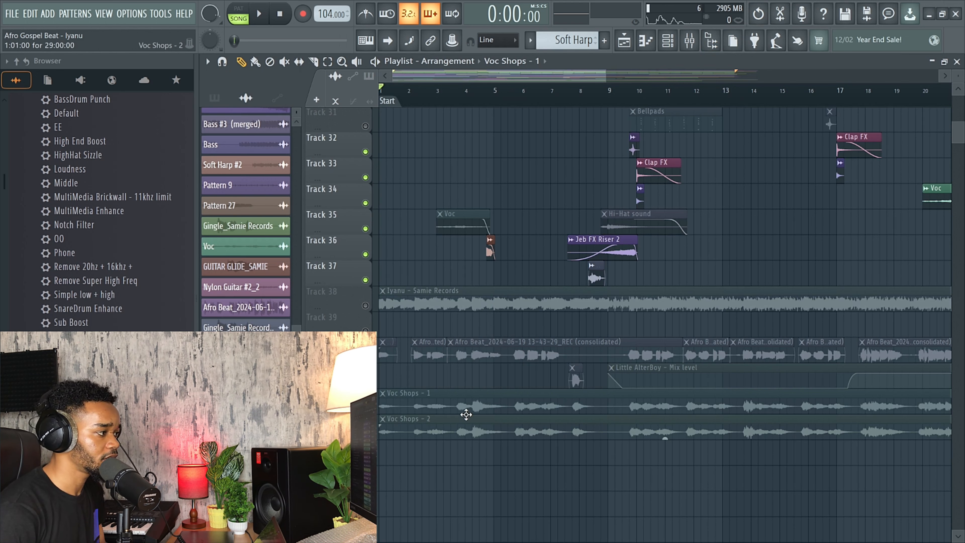
Step: Open the Muted Guitar clip in the piano roll with the channel rack showing, and play its repeating melody
scroll(473, 373, down, 3)
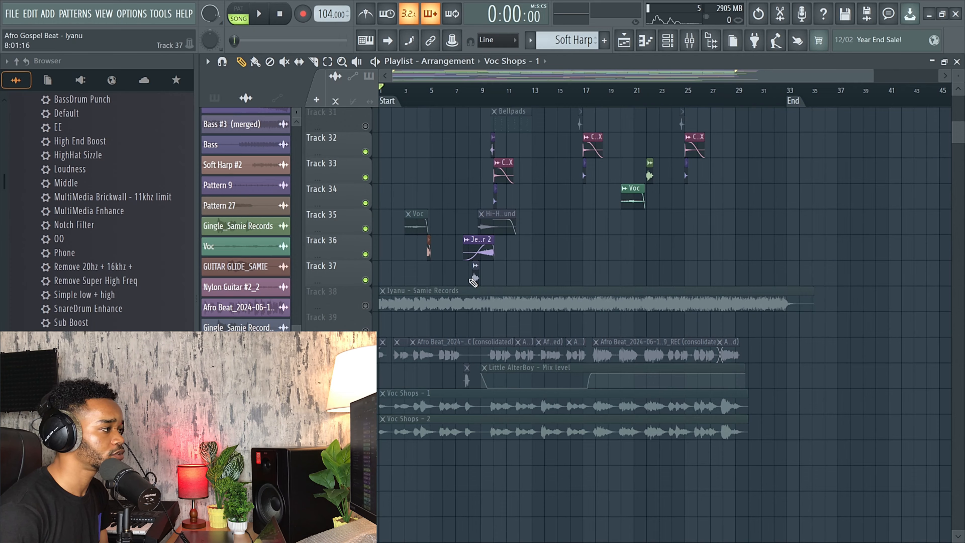
scroll(451, 286, up, 5)
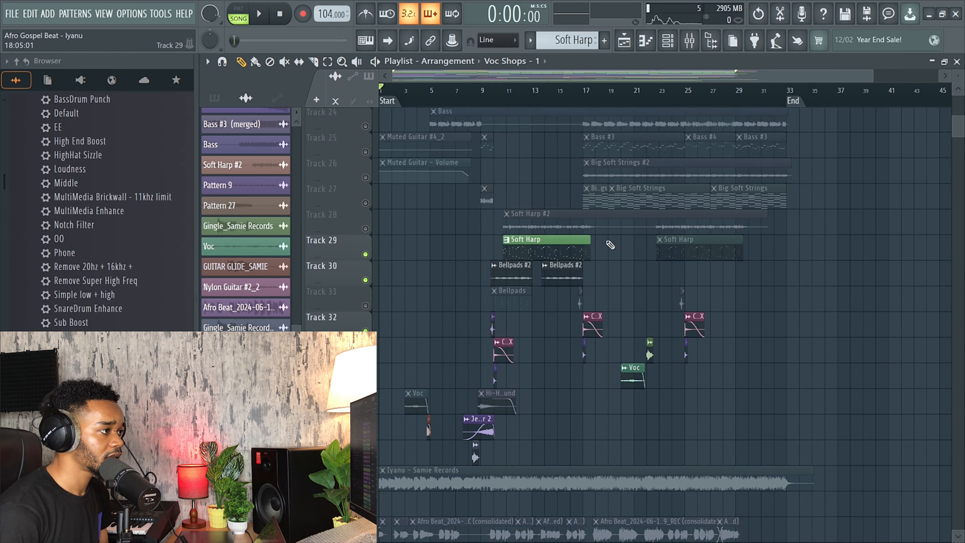
scroll(552, 194, up, 4)
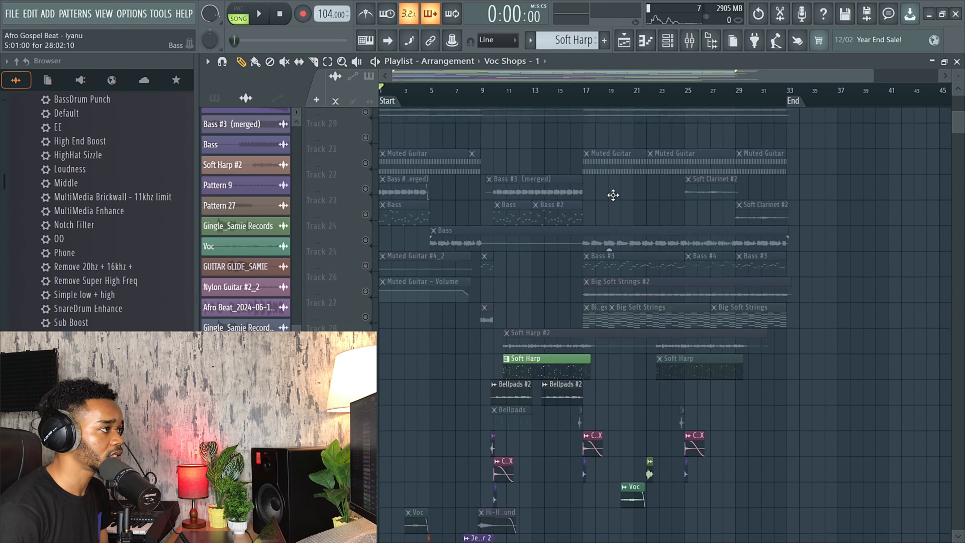
double_click(435, 193)
click(668, 45)
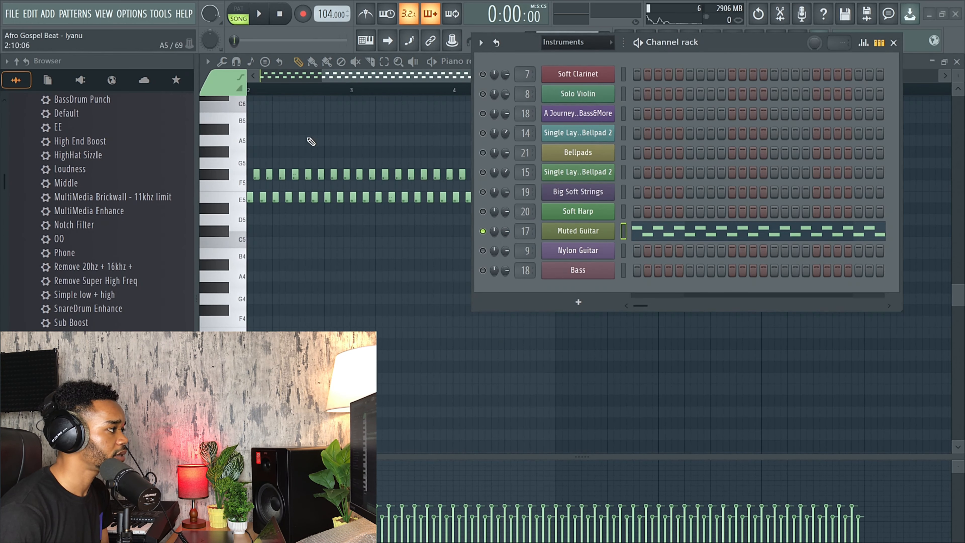
scroll(296, 131, up, 3)
key(space)
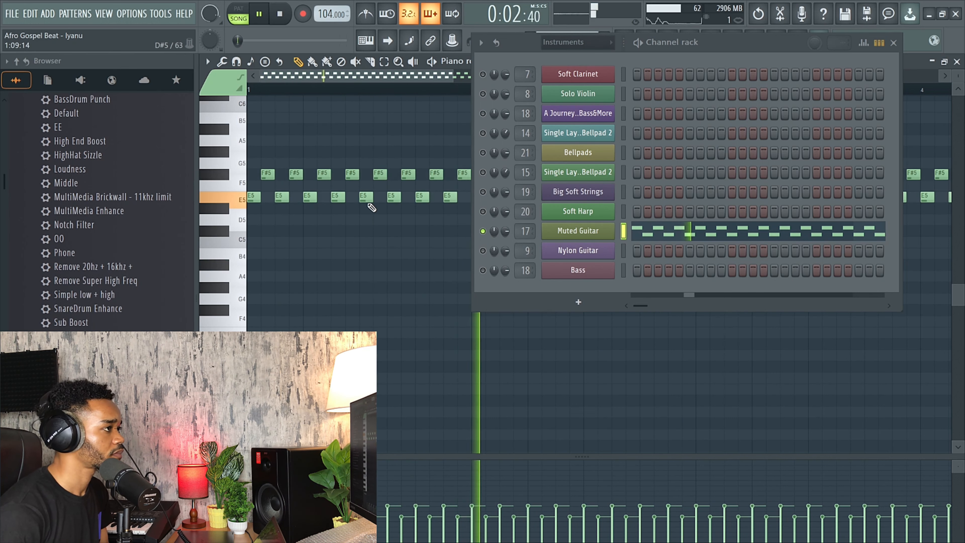
key(space)
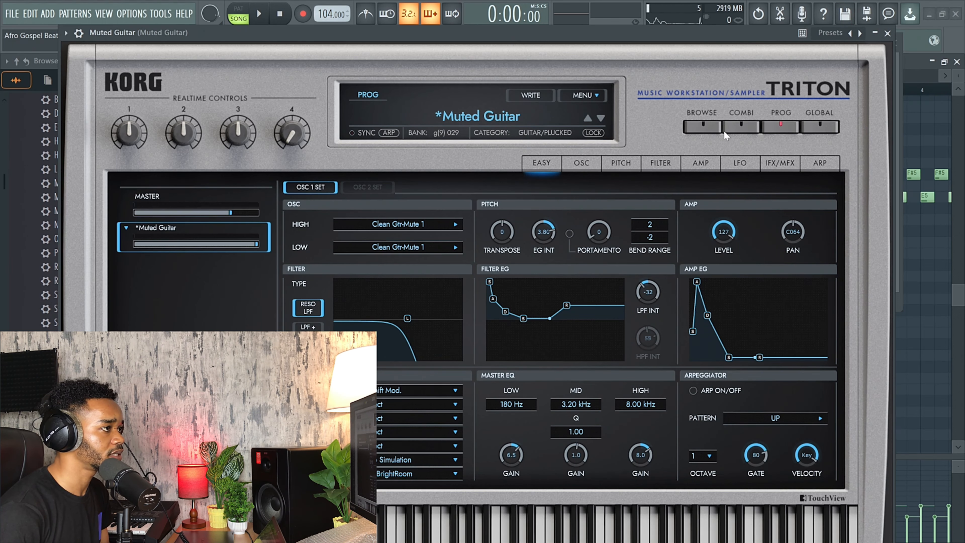
Step: View the Triton program browser for the Muted Guitar sound, close the plugin and channel rack, and return to the playlist
click(705, 127)
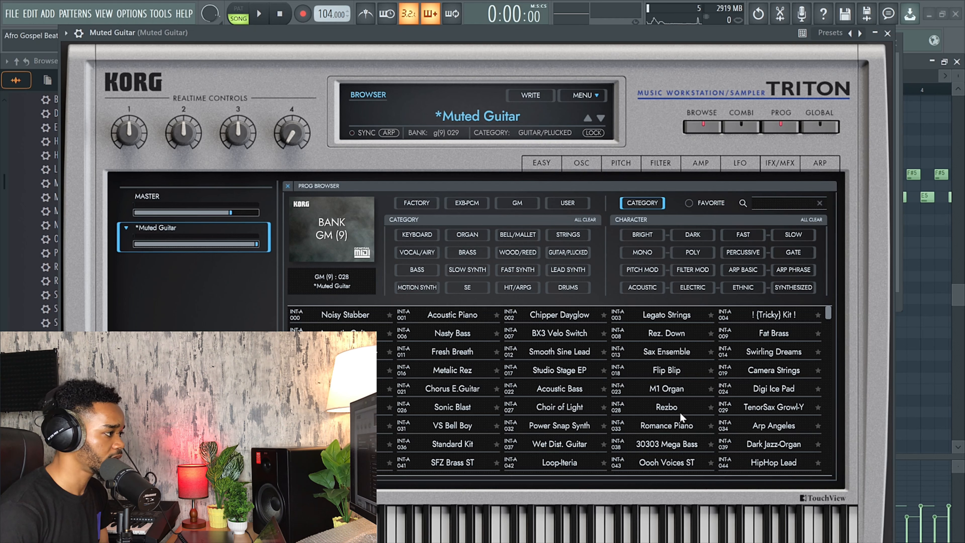
click(888, 34)
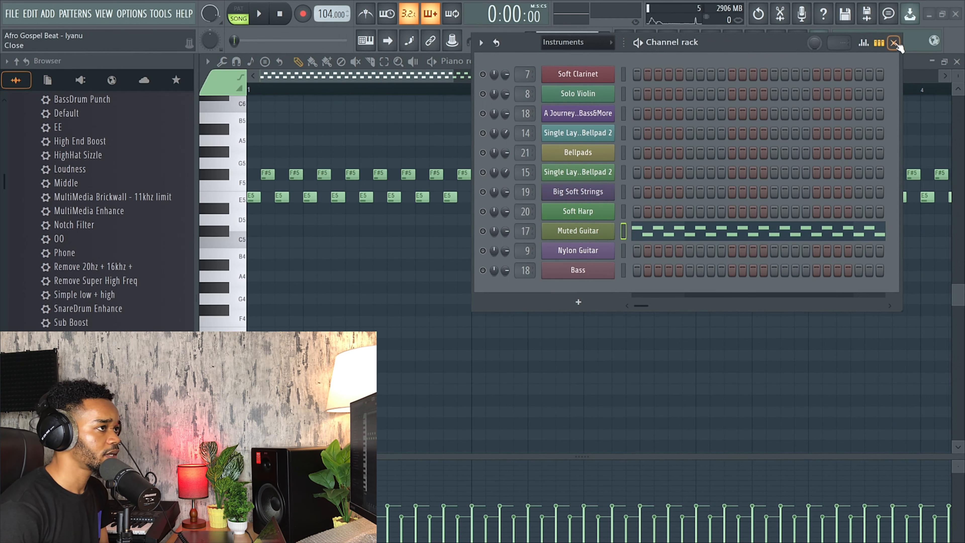
click(893, 43)
click(624, 40)
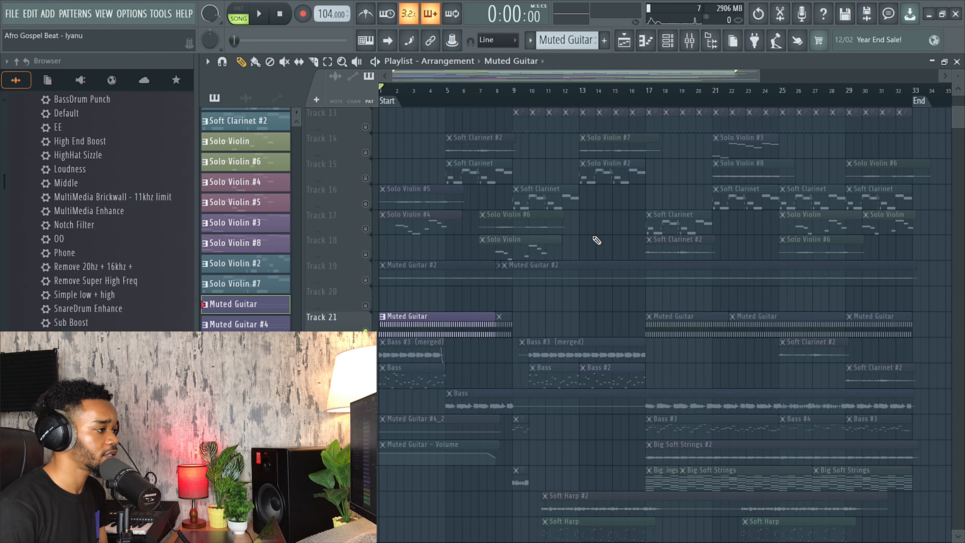
Step: Place the song playhead near bar 9 and play the Pattern 27 clip on Track 27
scroll(520, 398, down, 2)
scroll(520, 398, down, 4)
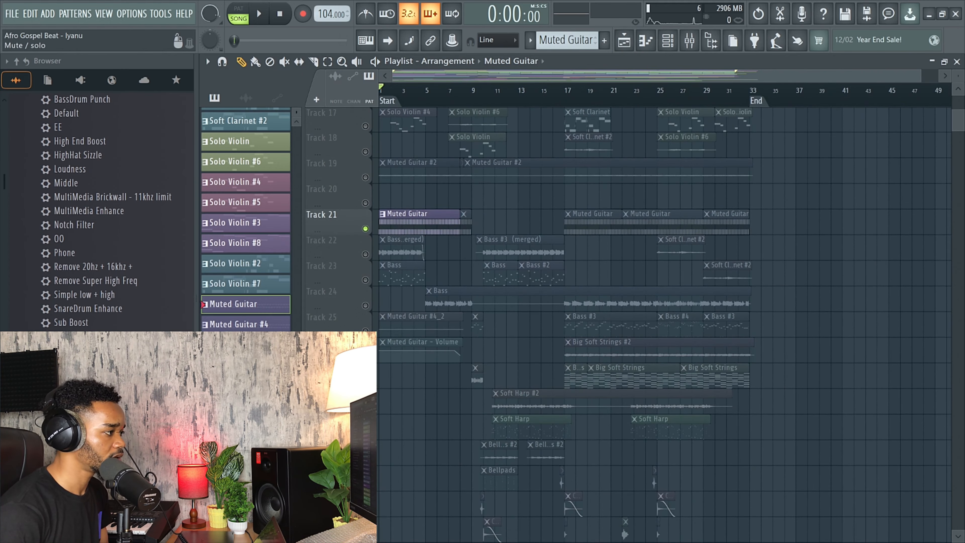
scroll(491, 366, up, 4)
click(449, 95)
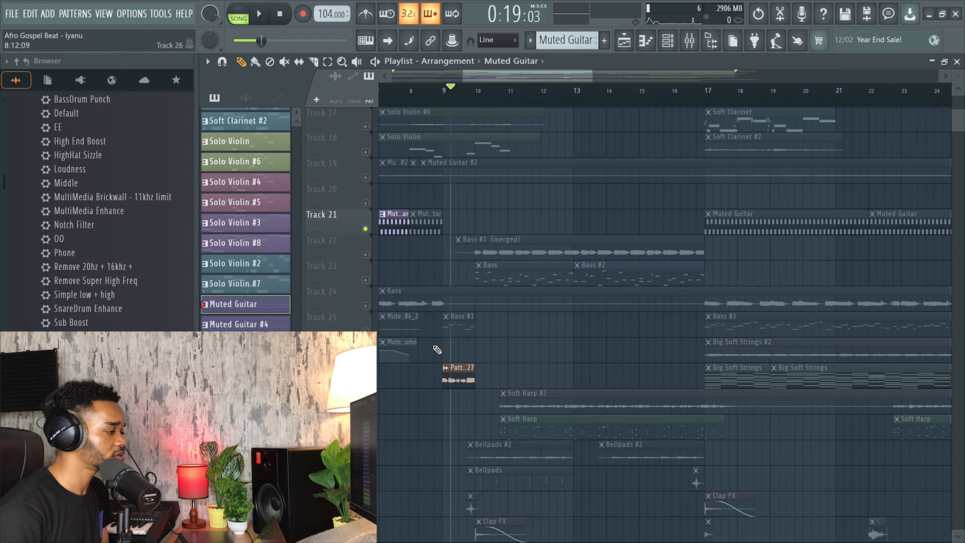
scroll(456, 97, up, 2)
key(space)
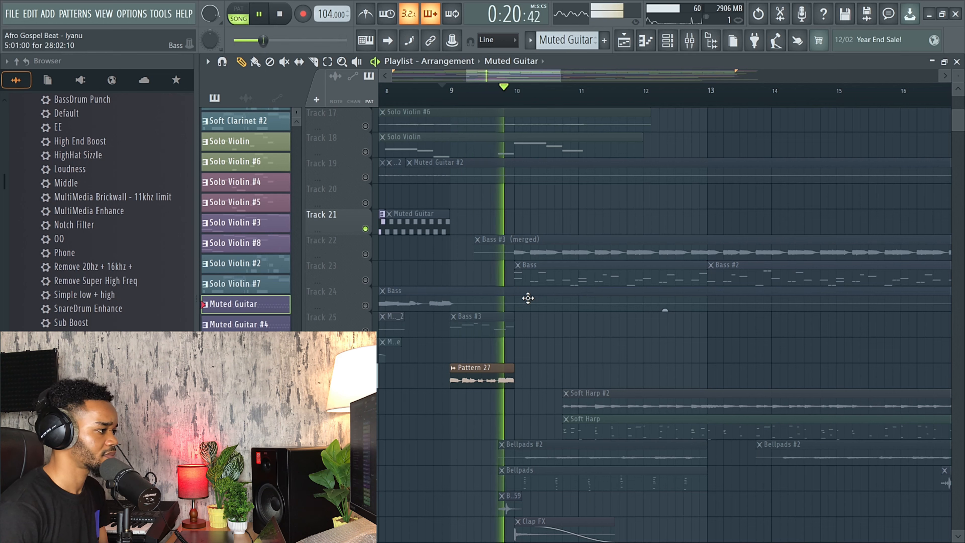
key(space)
Step: Unmute the bellpads and effects on Tracks 30 to 34 and 37, and play the transition from early in bar 8
scroll(528, 297, down, 4)
click(365, 305)
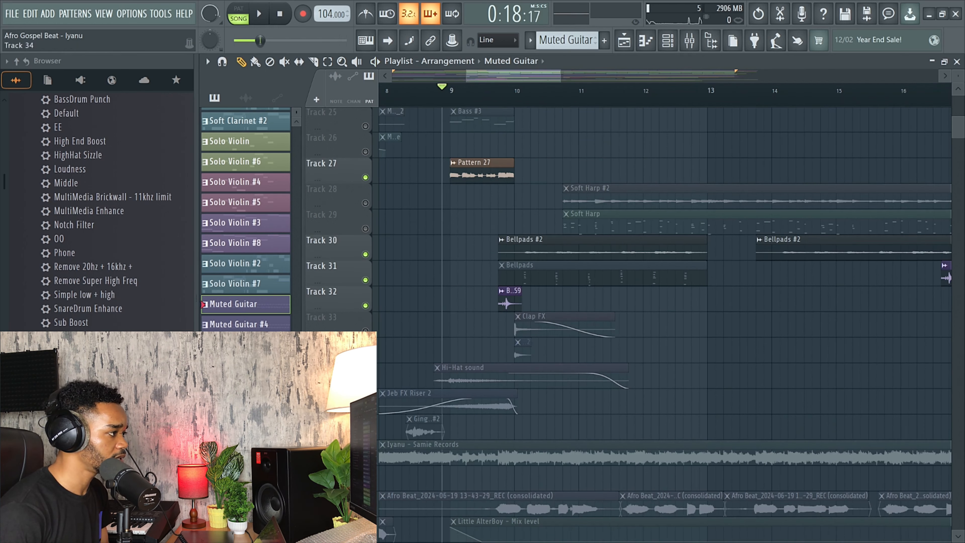
click(365, 330)
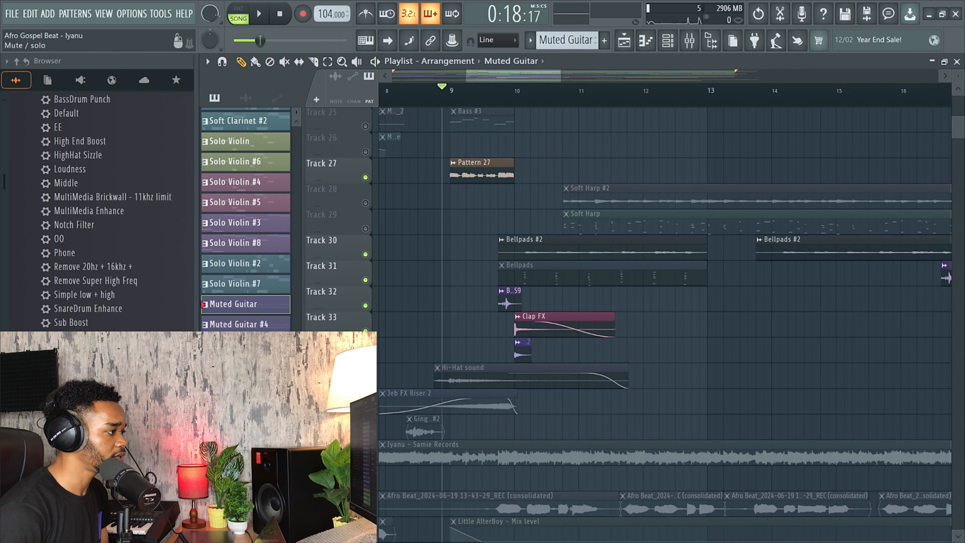
click(366, 434)
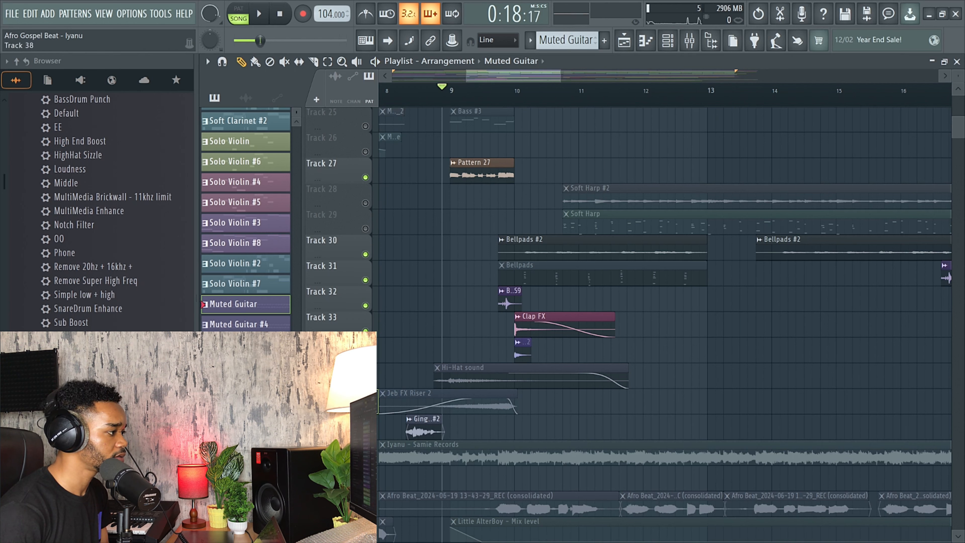
click(398, 90)
key(space)
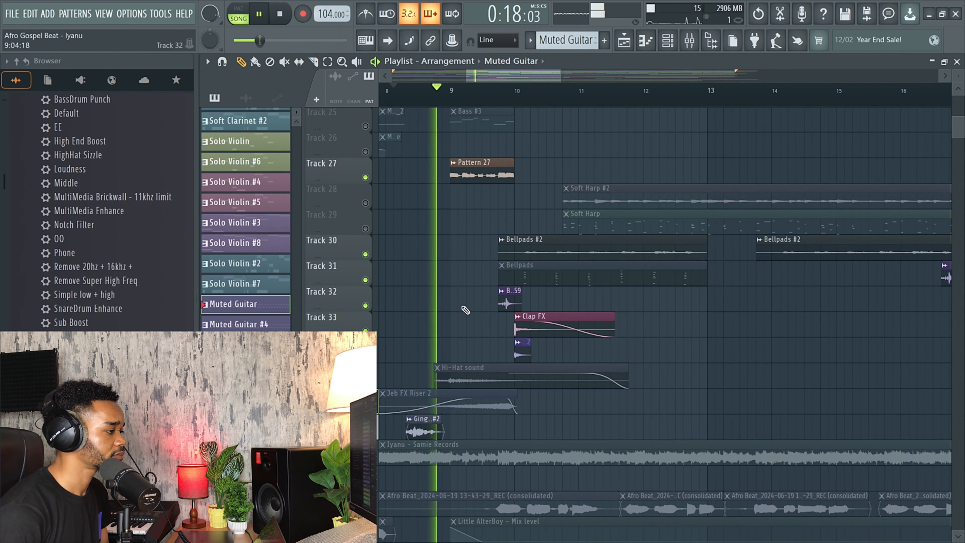
Step: Unmute the Jeb FX Riser 2 on Track 36 and play the transition from early in bar 8
key(space)
click(383, 393)
scroll(404, 418, down, 2)
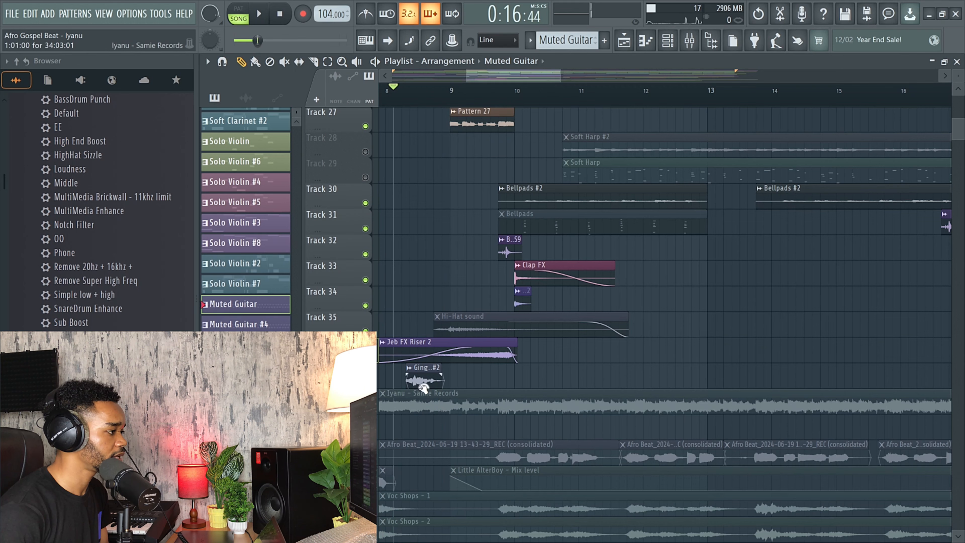
key(space)
scroll(405, 405, down, 1)
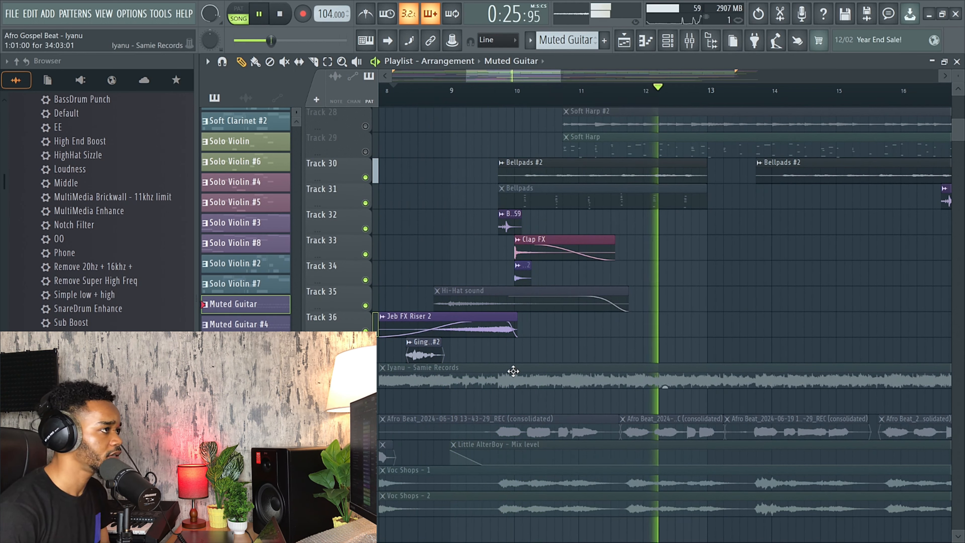
key(space)
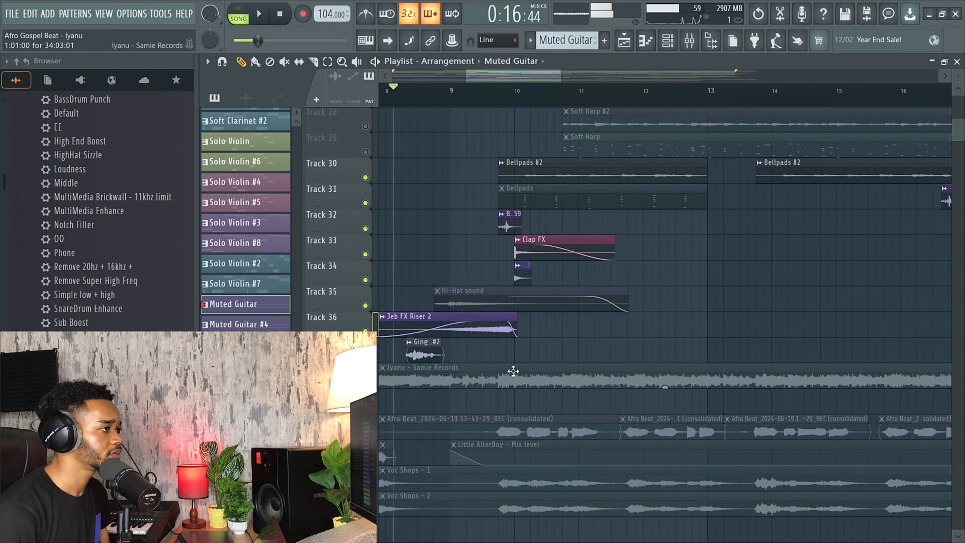
Step: Unmute the drum patterns on Tracks 12 and 13 and play them with the transition effects
scroll(513, 371, up, 8)
key(space)
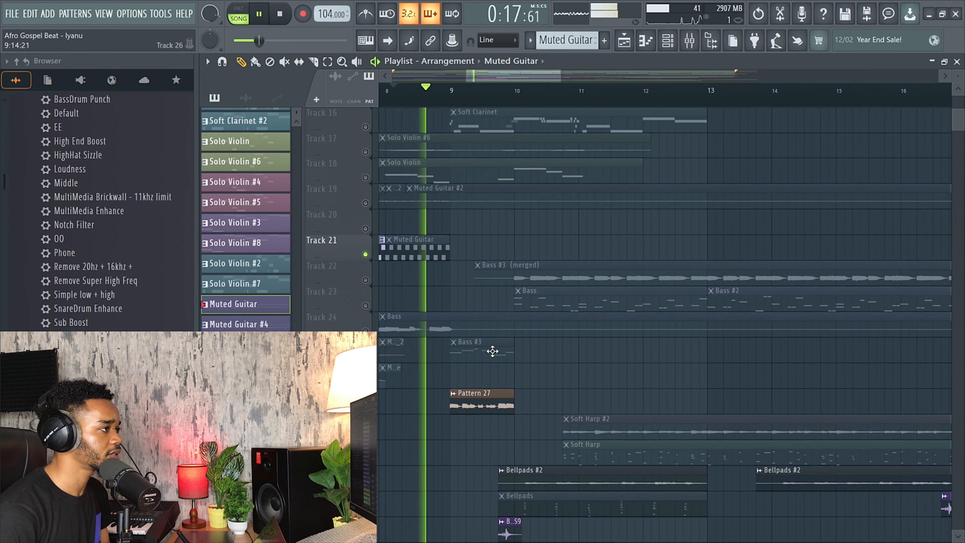
scroll(410, 239, up, 3)
key(space)
drag(369, 228, 367, 203)
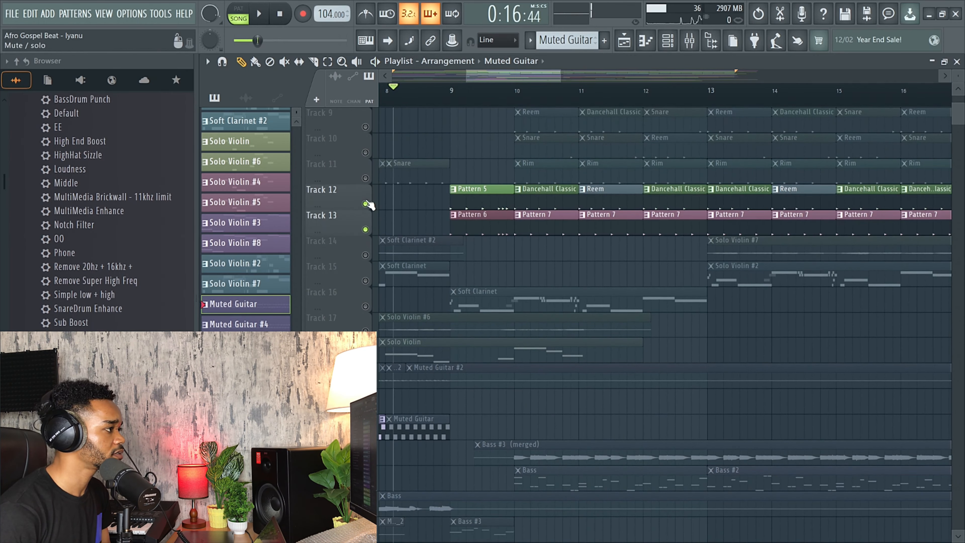
key(space)
scroll(492, 289, up, 3)
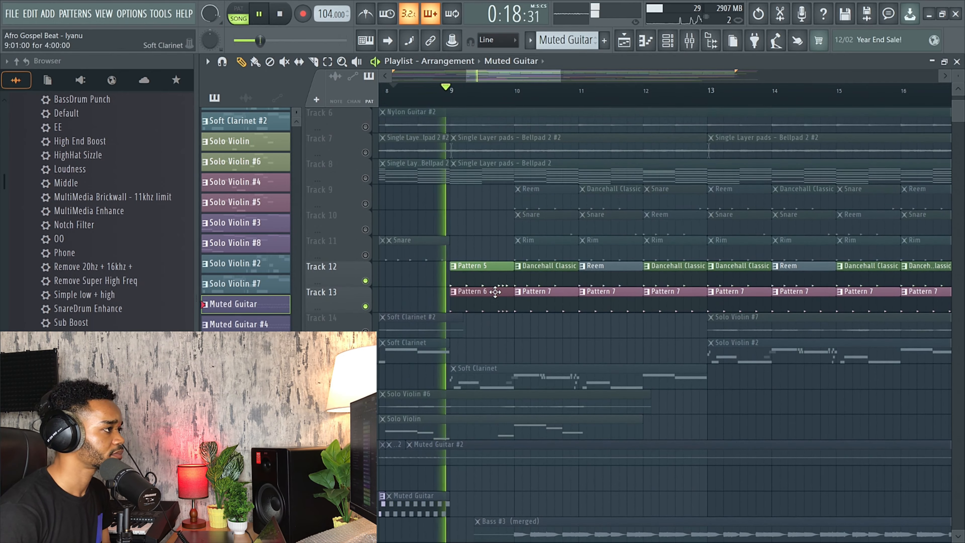
scroll(493, 292, down, 2)
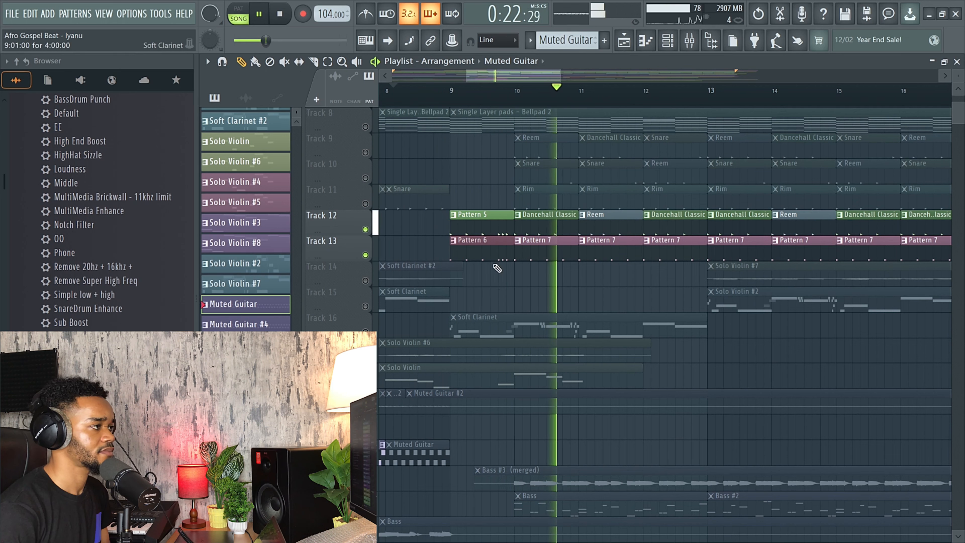
Step: Unmute the Rim, Snare and Reem drum tracks, Tracks 11, 10 and 9, and play the transition into the full drums
click(365, 203)
key(space)
key(space)
click(366, 178)
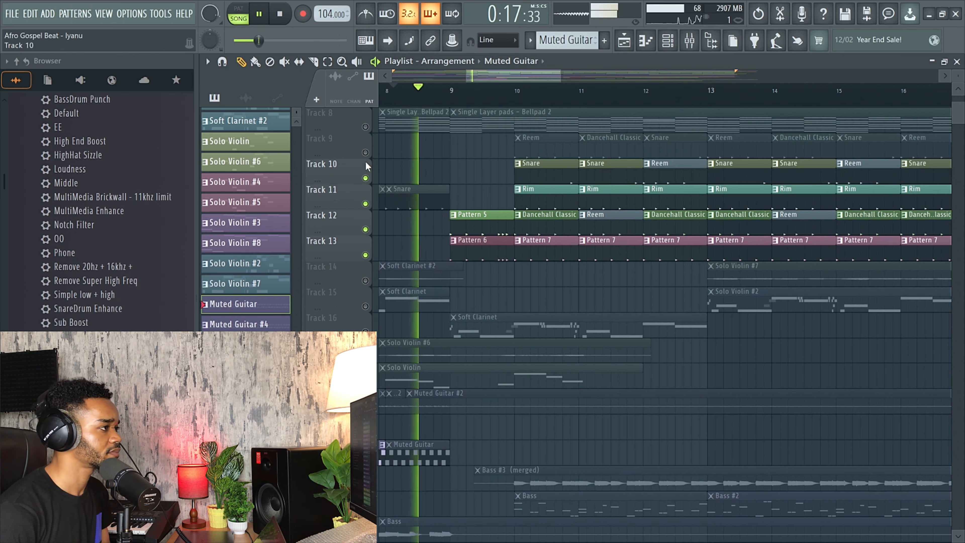
click(365, 153)
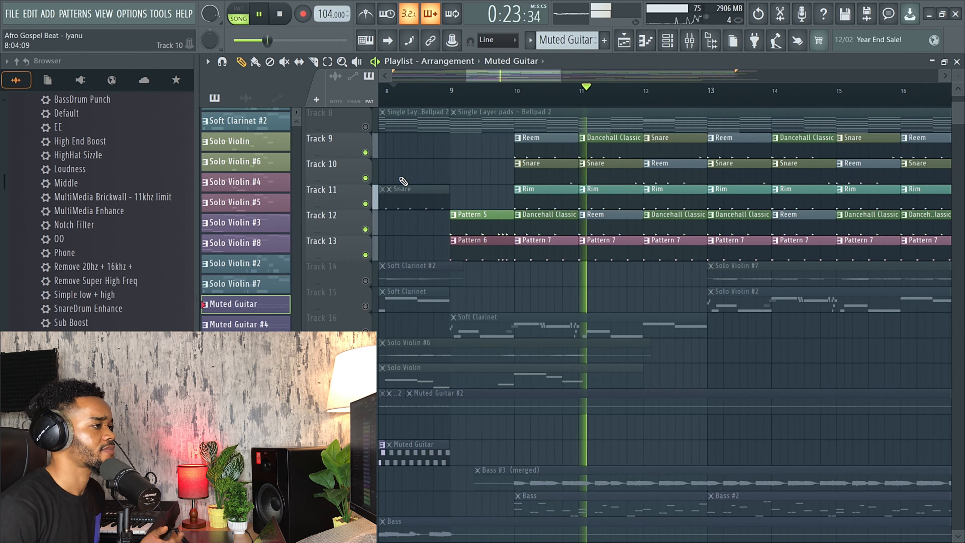
key(space)
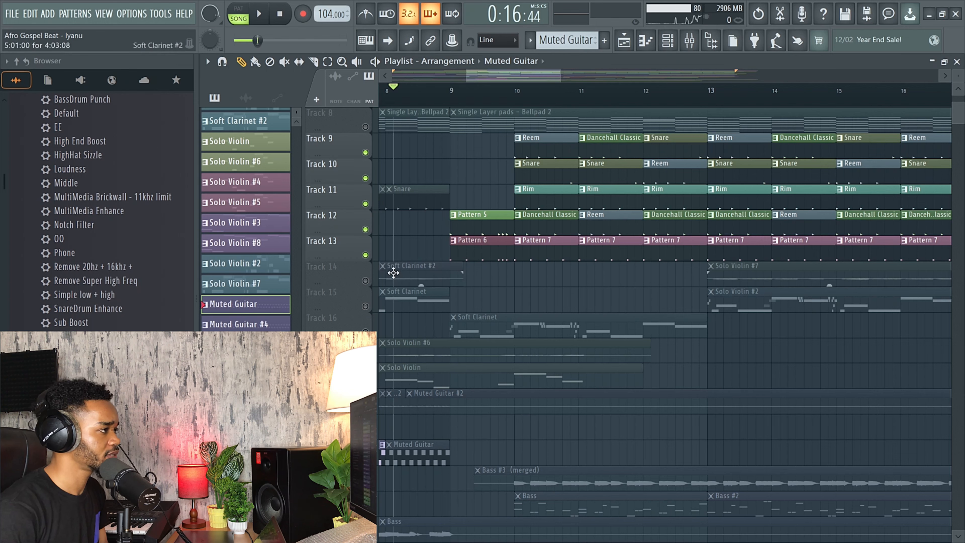
Step: Solo Track 18, unmute Track 17, and play the solo violin part from between bars 7 and 8
scroll(496, 368, down, 4)
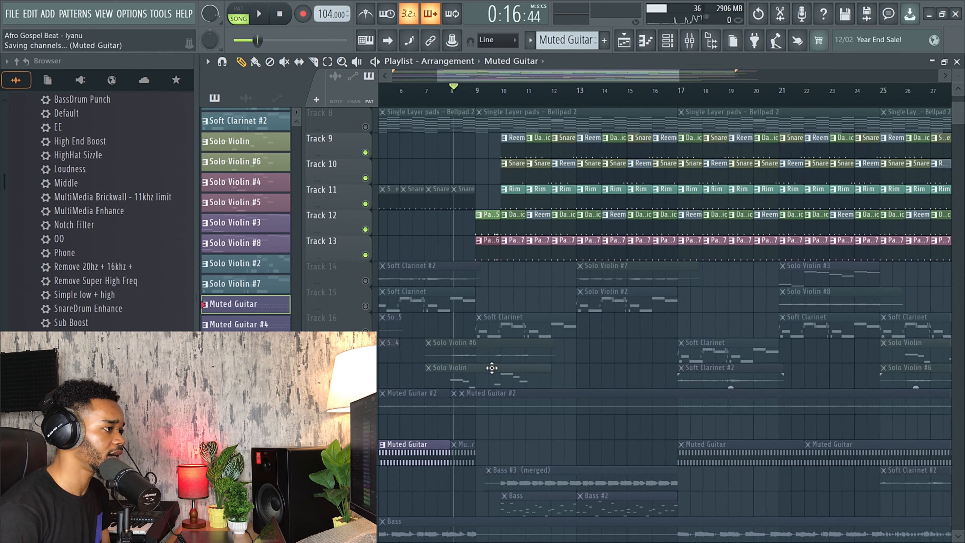
scroll(491, 367, down, 4)
scroll(493, 370, down, 3)
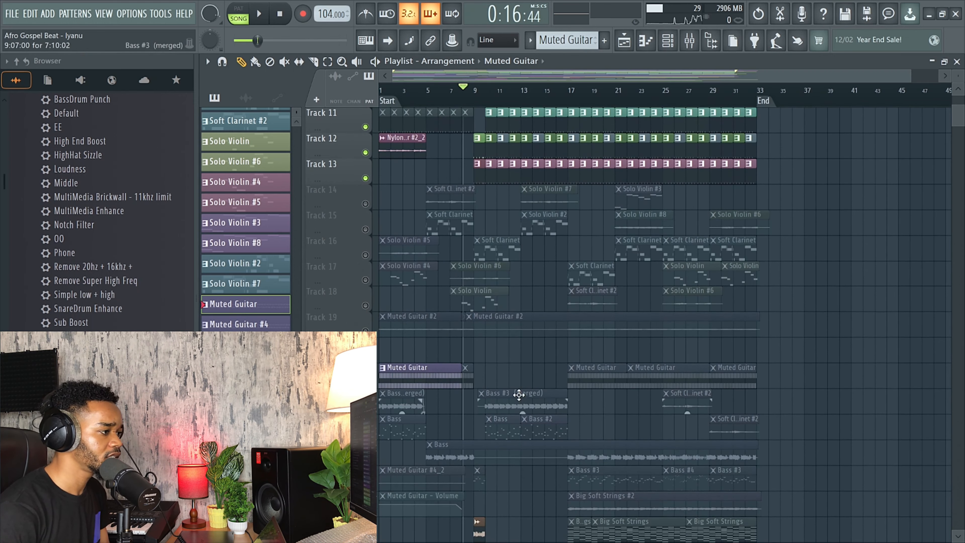
right_click(365, 306)
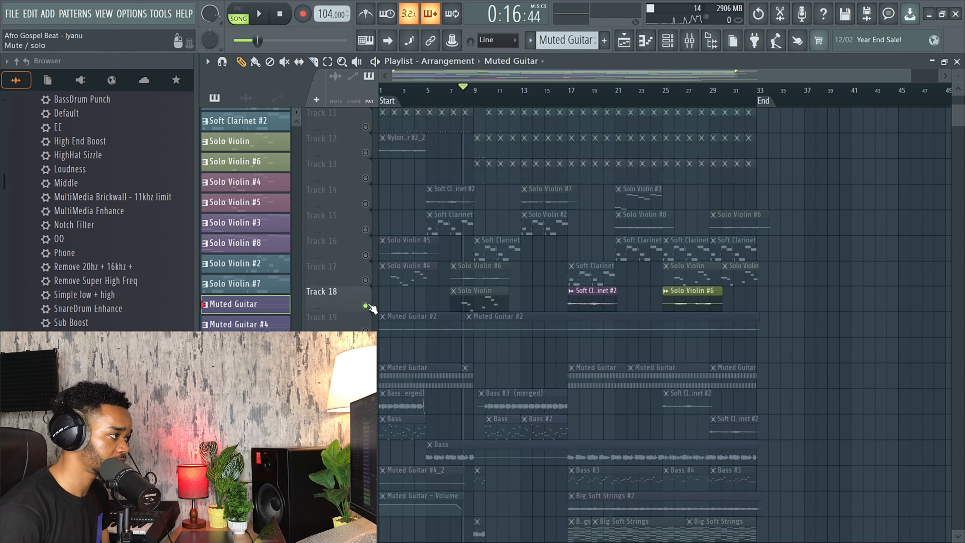
scroll(437, 306, up, 5)
click(365, 280)
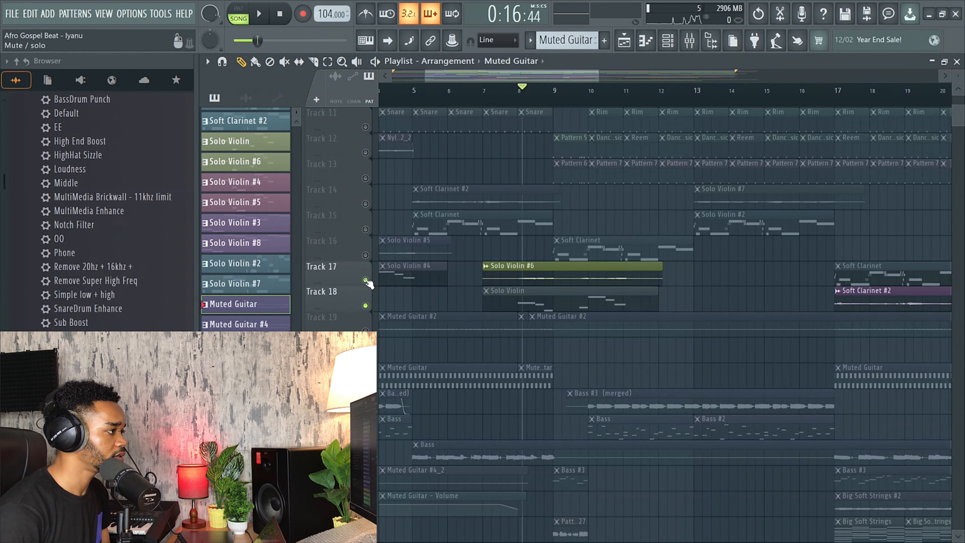
click(501, 92)
key(space)
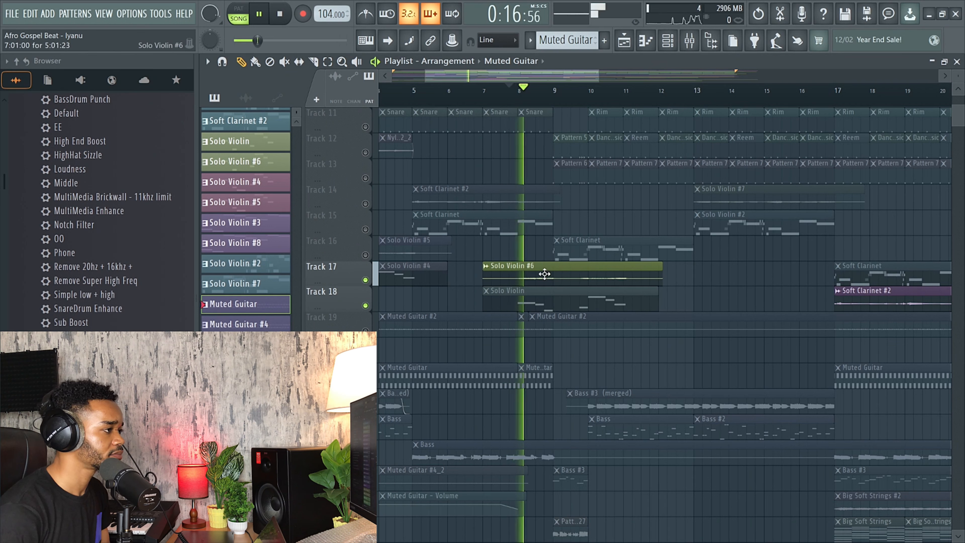
key(space)
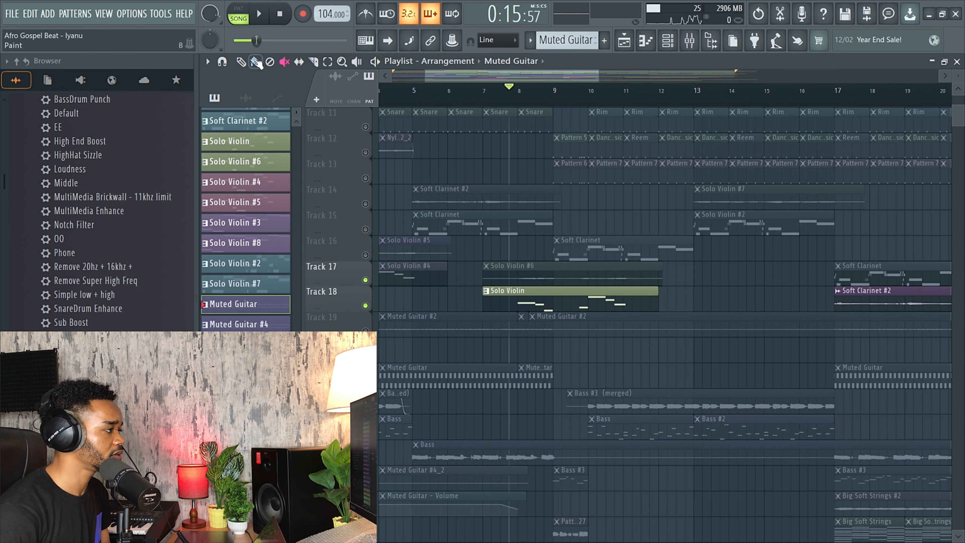
Step: Open the Solo Violin clip in the piano roll with the channel rack showing, and unmute the Solo Violin channel
click(486, 291)
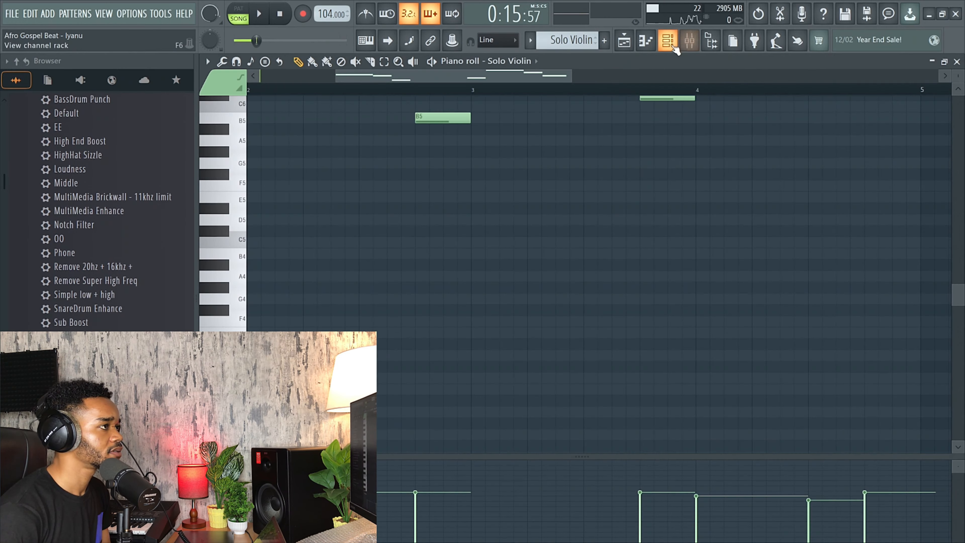
click(666, 41)
click(482, 94)
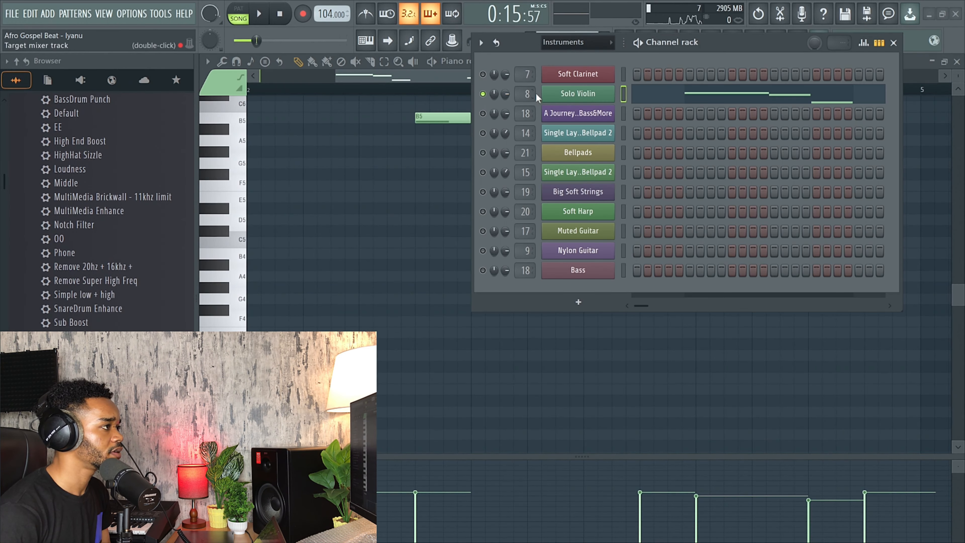
drag(523, 45, 478, 200)
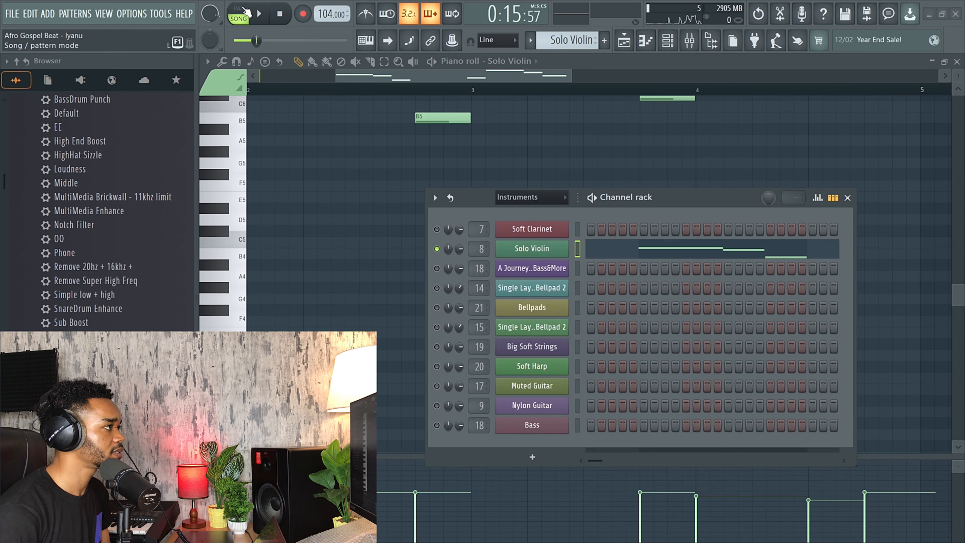
Step: Play the Solo Violin melody in pattern mode with the channel rack moved clear of its notes
click(246, 12)
key(space)
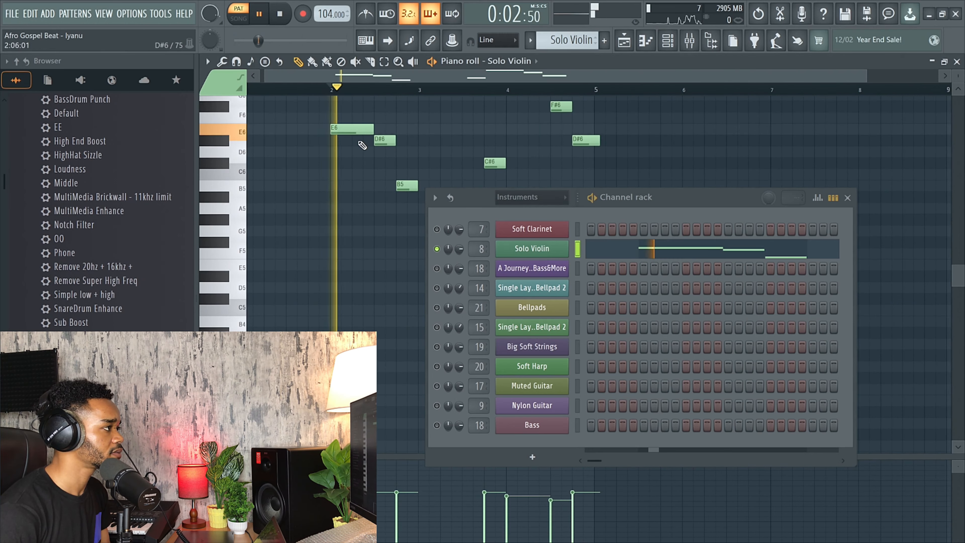
scroll(362, 145, up, 1)
drag(483, 198, 480, 283)
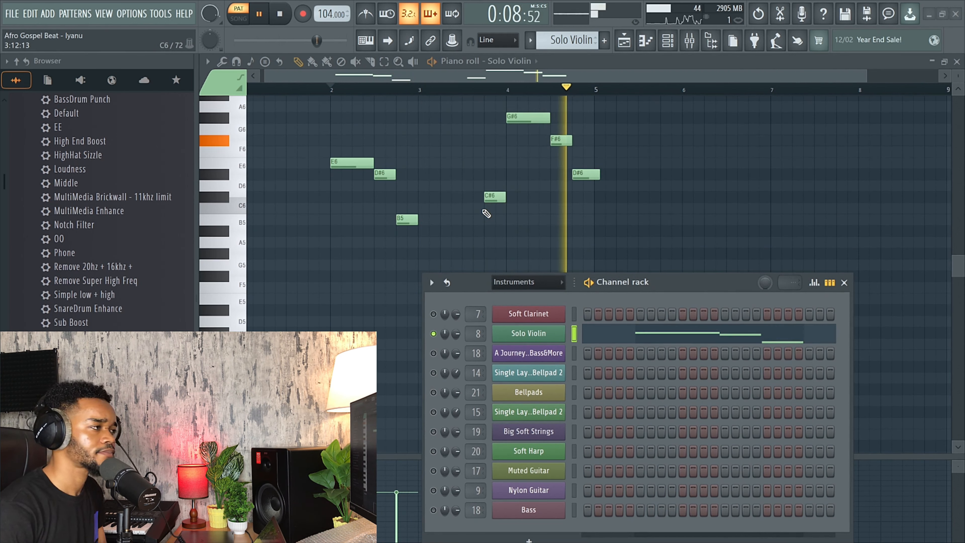
key(space)
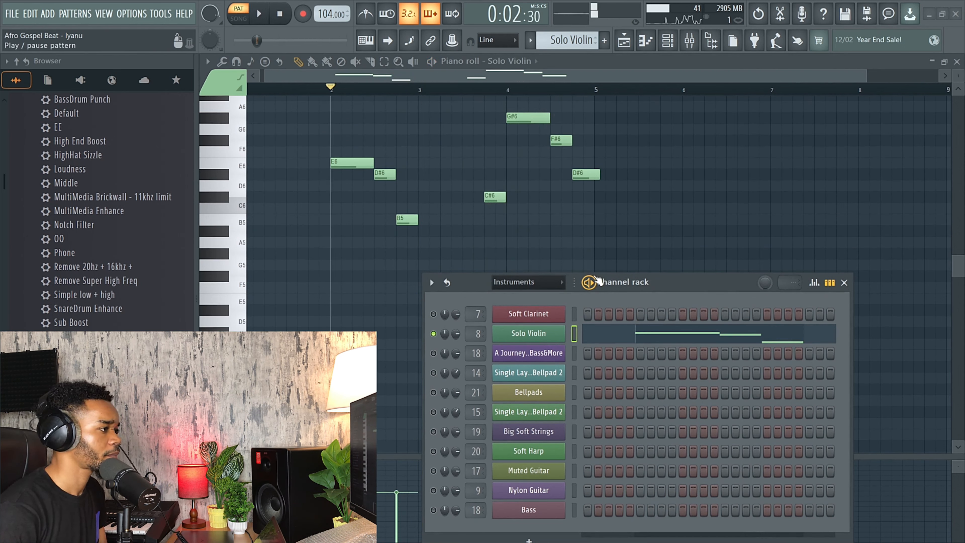
Step: View the Xpand!2 preset used for the Solo Violin sound and close the plugin
click(543, 330)
drag(399, 178, 435, 150)
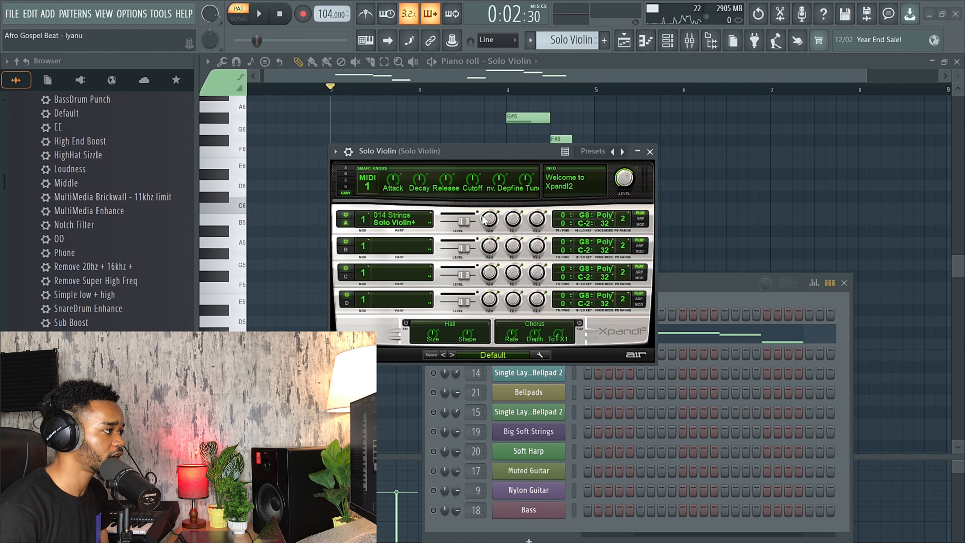
click(650, 152)
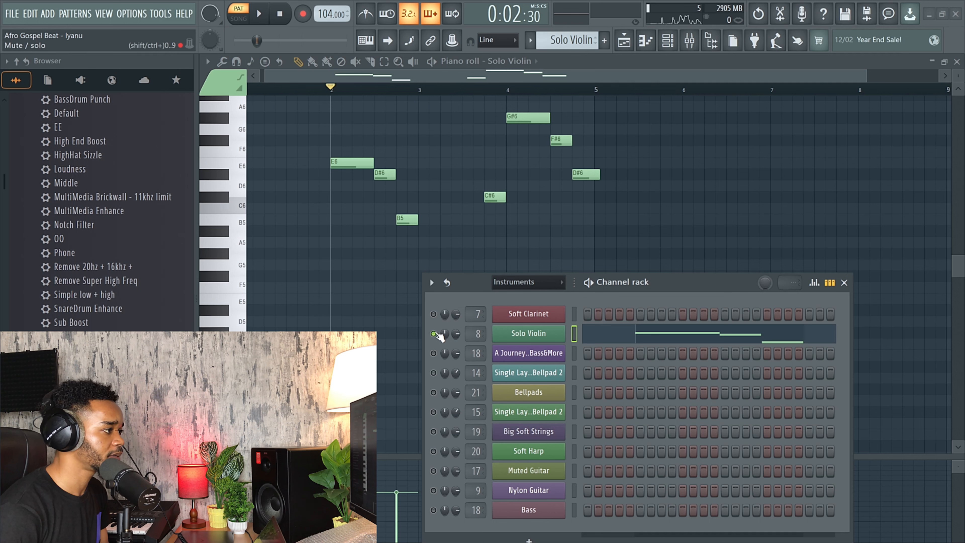
Step: Return to the playlist, place the song playhead at bar 5, and play the Soft Clarinet clip on Track 15
click(623, 40)
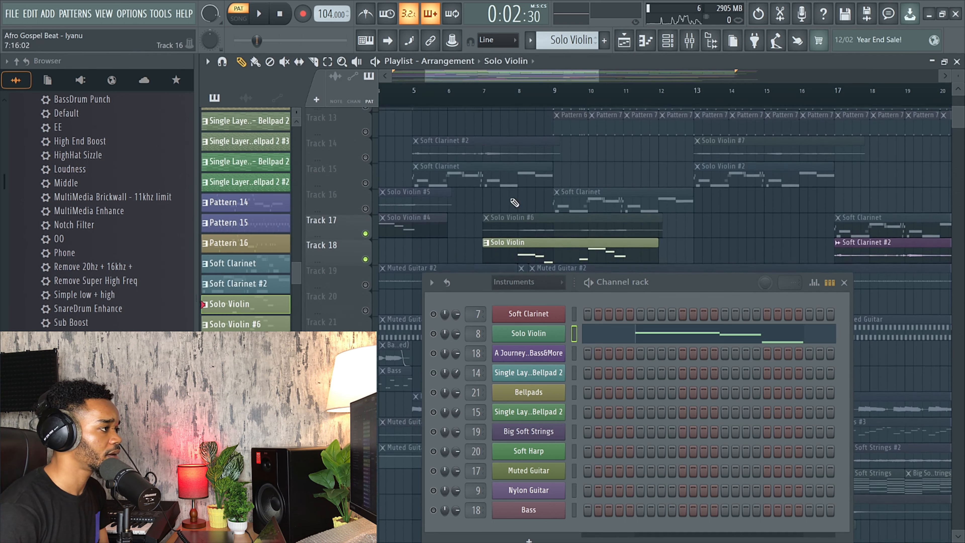
click(413, 91)
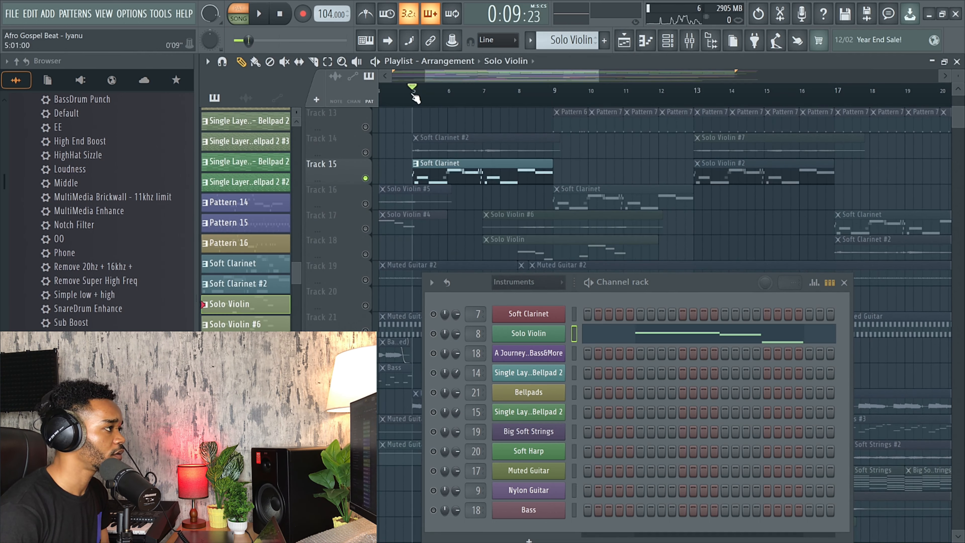
key(space)
key(space)
Step: Unmute the Soft Clarinet channel, open its clip in the piano roll, and play the melody in pattern mode
click(432, 164)
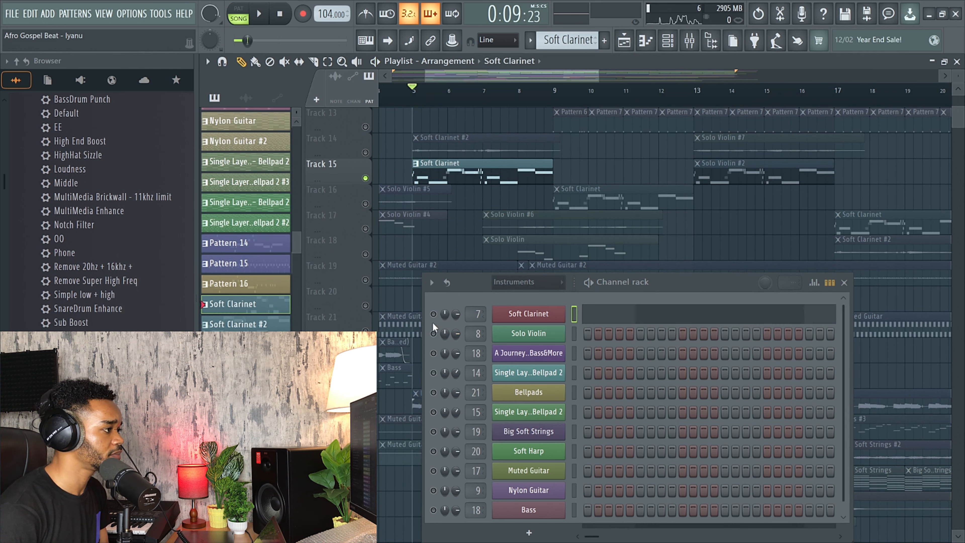
click(433, 313)
double_click(436, 171)
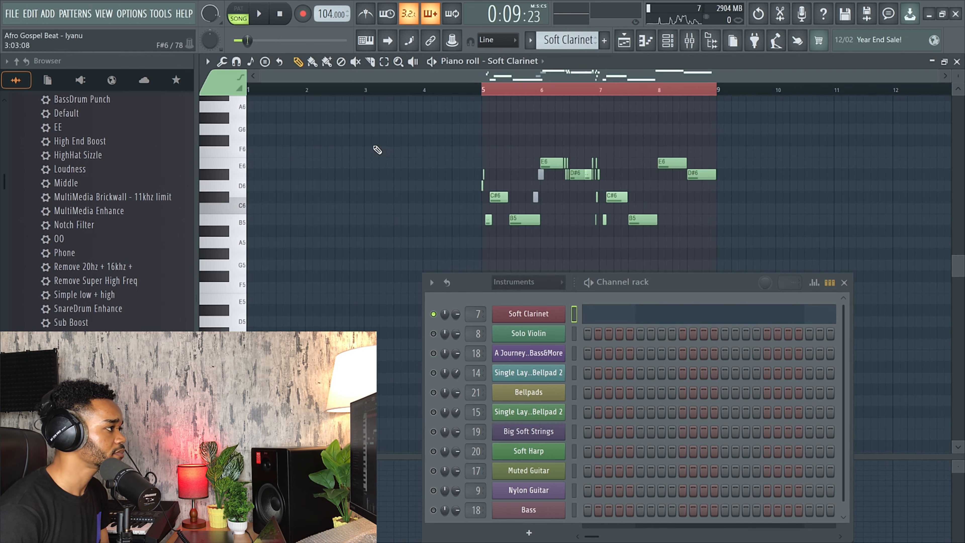
click(236, 9)
key(space)
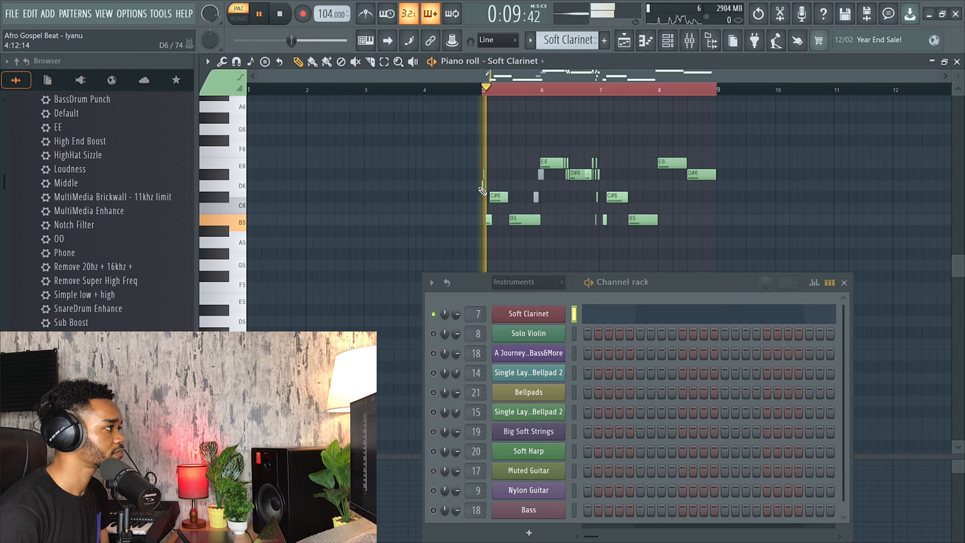
scroll(654, 160, up, 3)
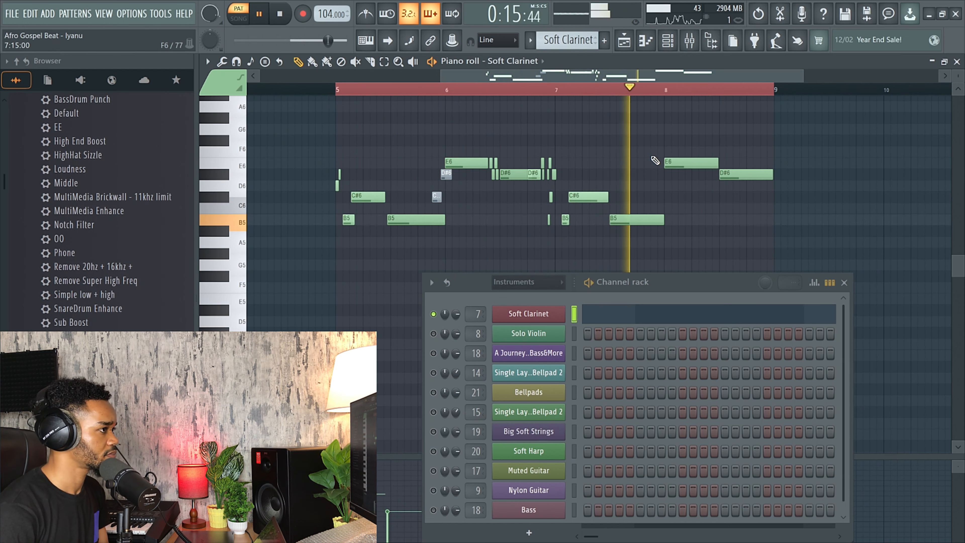
key(space)
Step: Reopen the Soft Clarinet clip from the playlist and examine its short grace notes up close in the piano roll
click(632, 44)
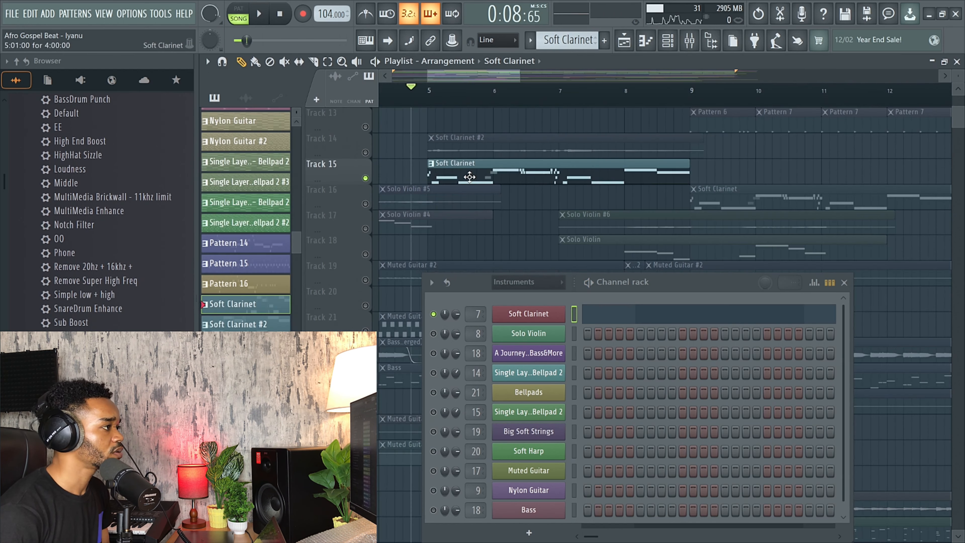
double_click(465, 173)
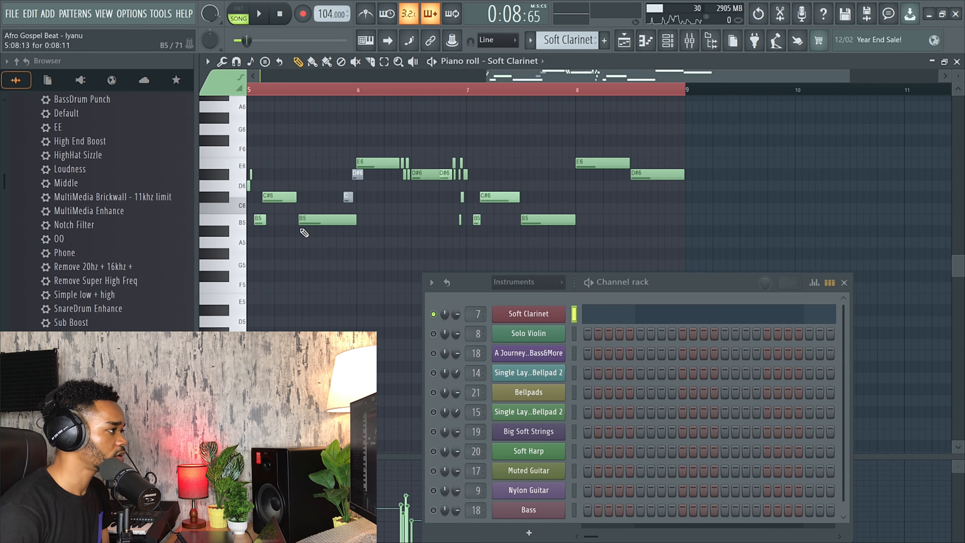
scroll(301, 230, up, 5)
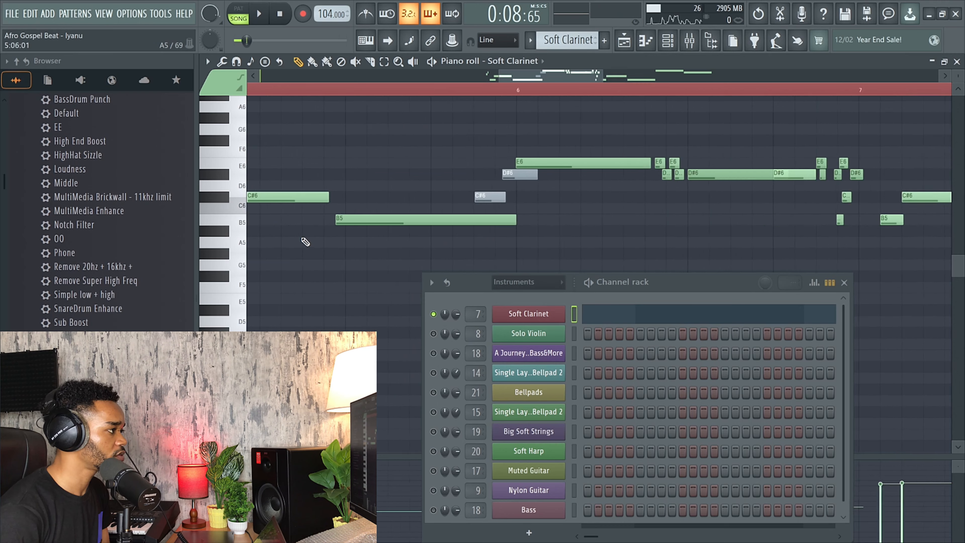
click(352, 152)
right_click(362, 155)
scroll(388, 175, down, 4)
scroll(392, 178, down, 2)
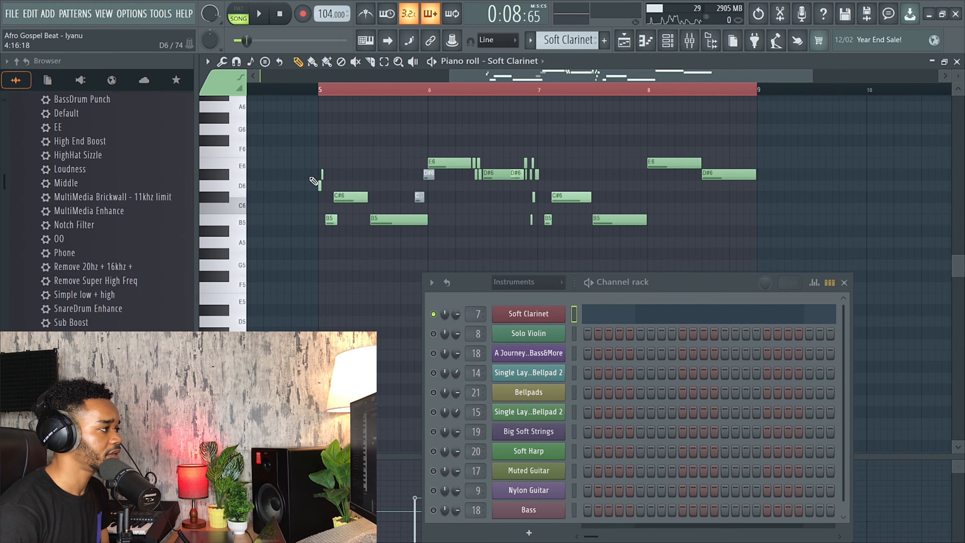
Step: View the Xpand!2 preset used for the Soft Clarinet sound, then close the plugin and the channel rack
click(524, 320)
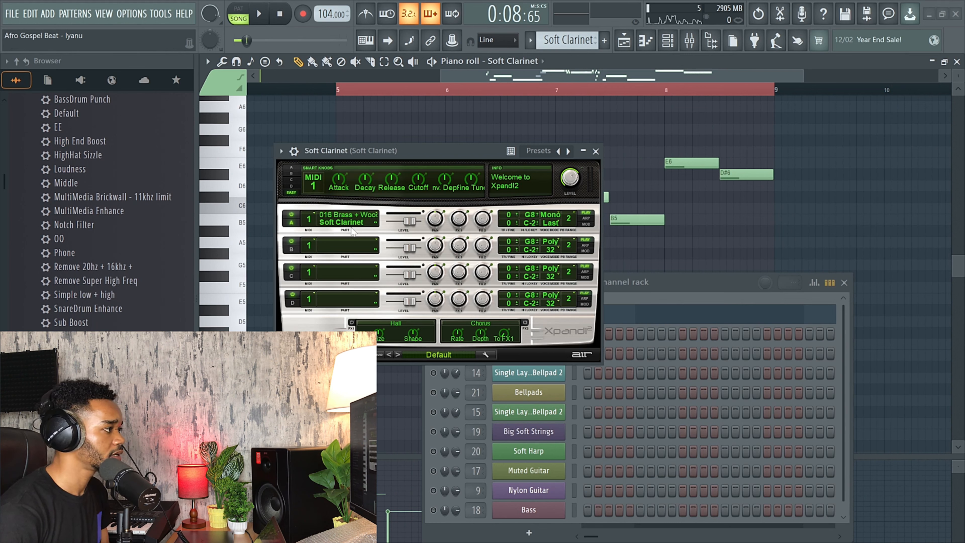
click(596, 151)
click(843, 283)
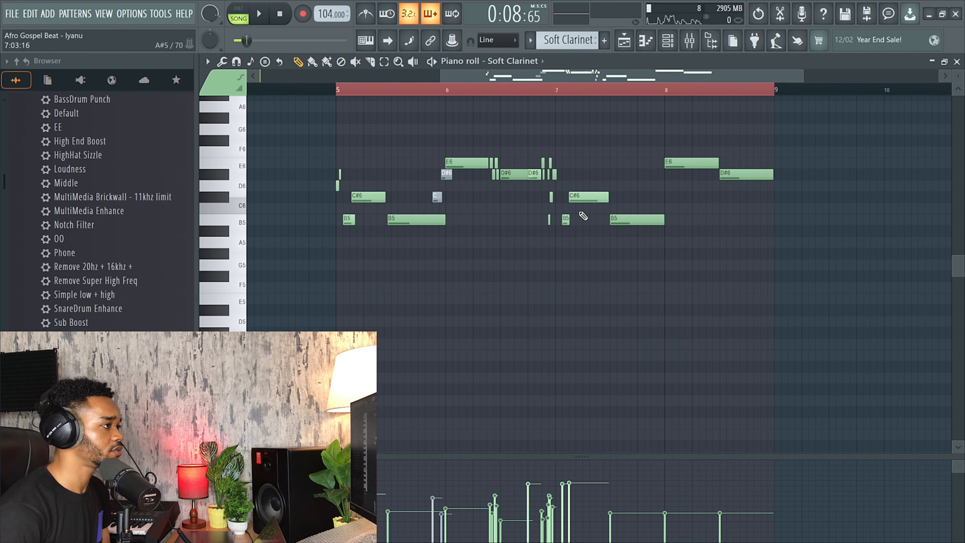
Step: Return to the playlist and look over the arrangement from the Soft Clarinet clips down to the Voc Shops tracks and back
click(623, 40)
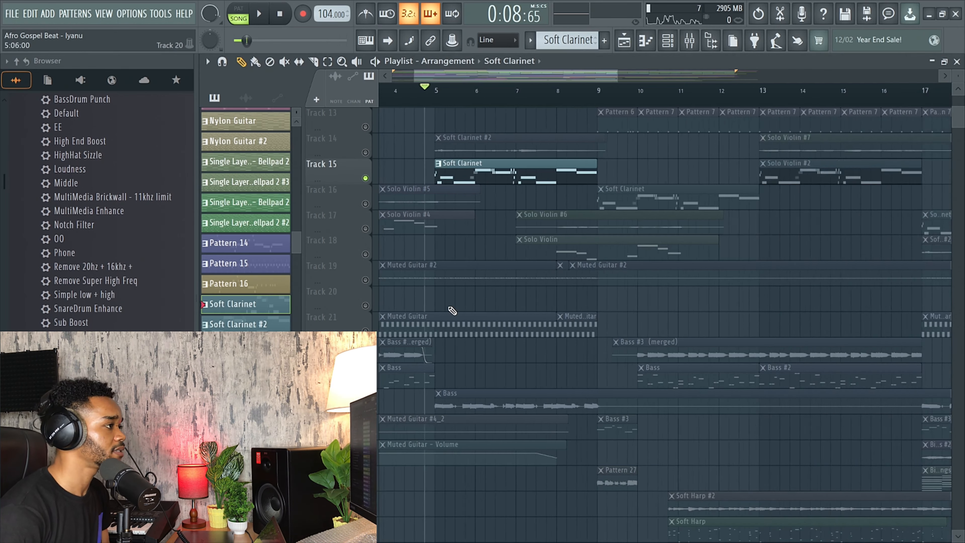
scroll(481, 238, down, 2)
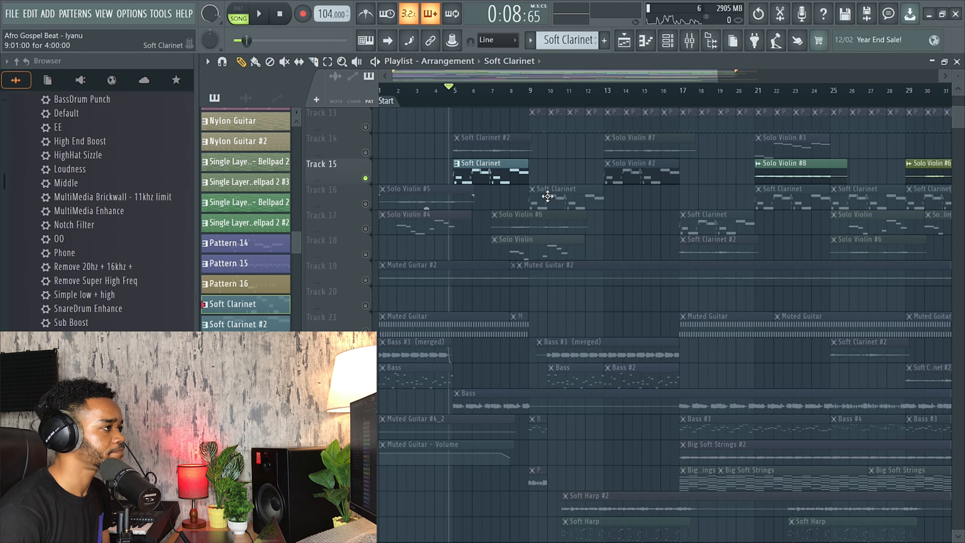
scroll(547, 196, up, 2)
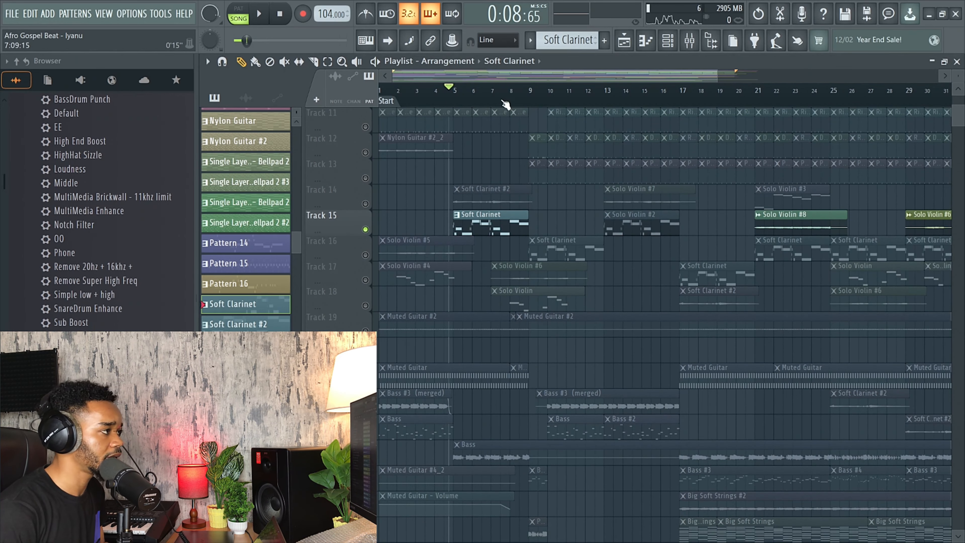
drag(500, 79, 472, 85)
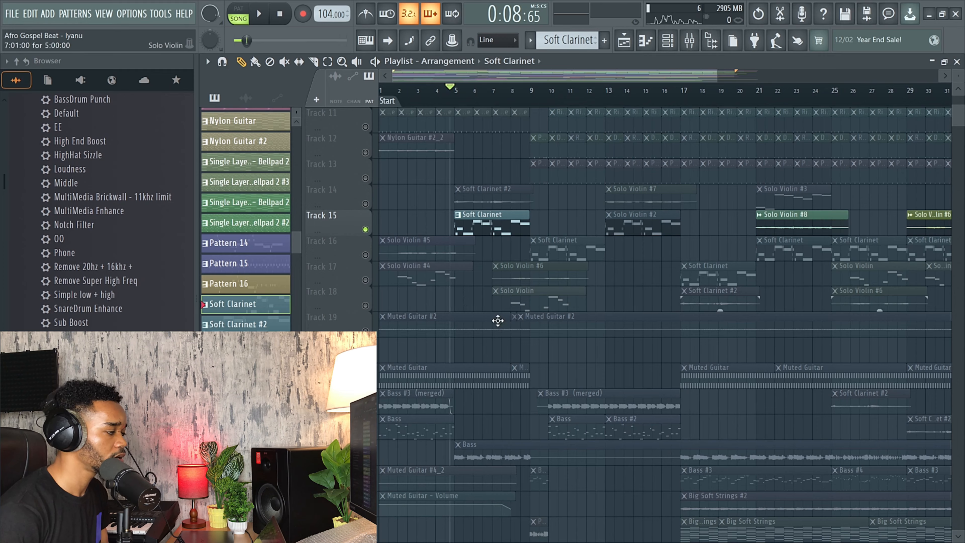
scroll(445, 379, down, 2)
scroll(553, 396, down, 15)
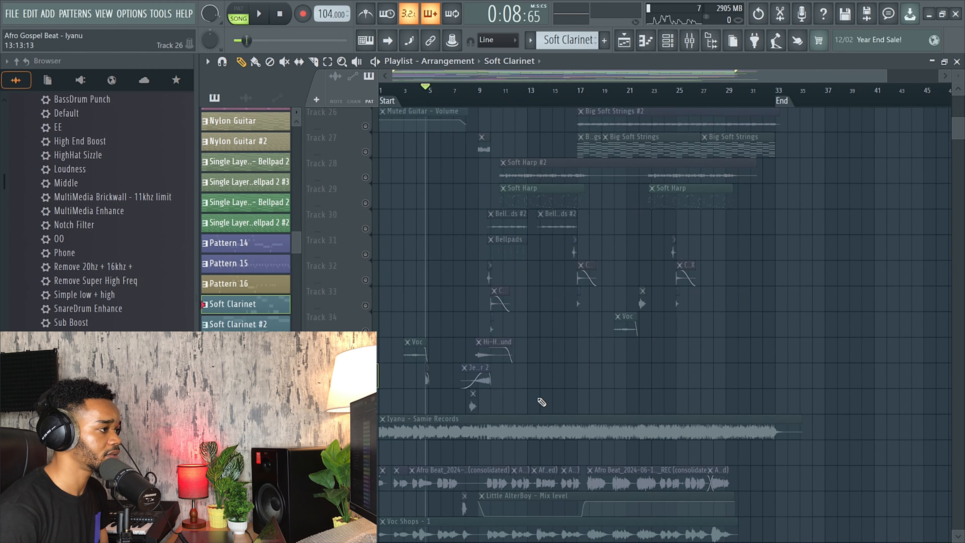
scroll(541, 401, down, 5)
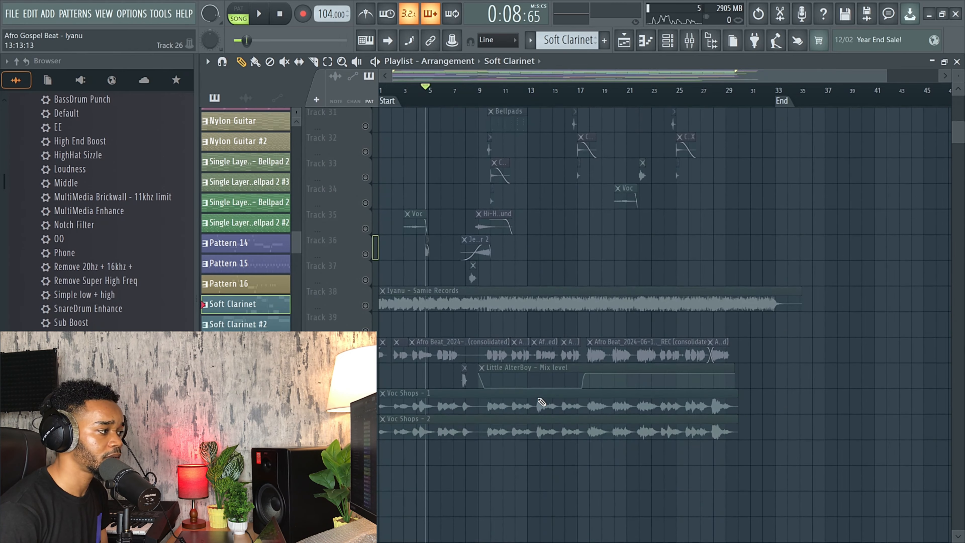
scroll(433, 292, up, 20)
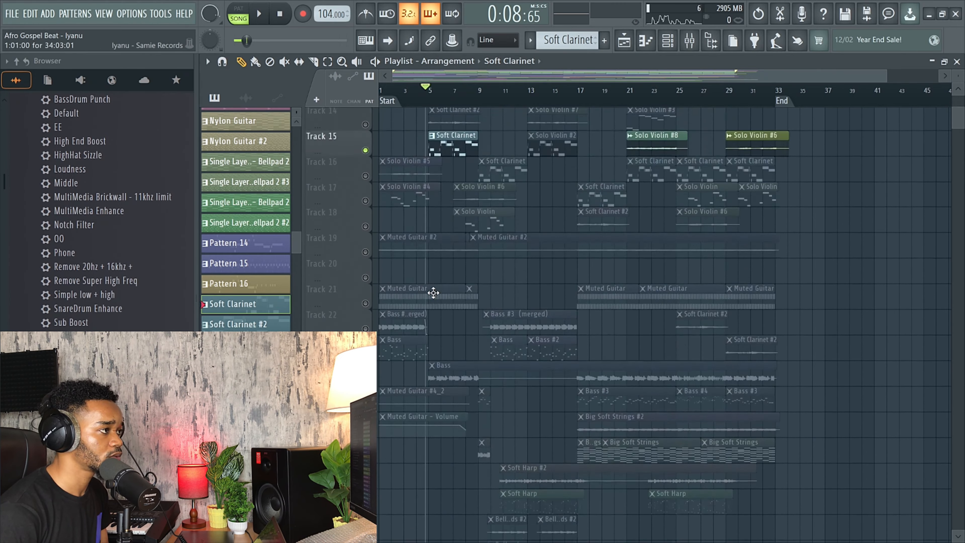